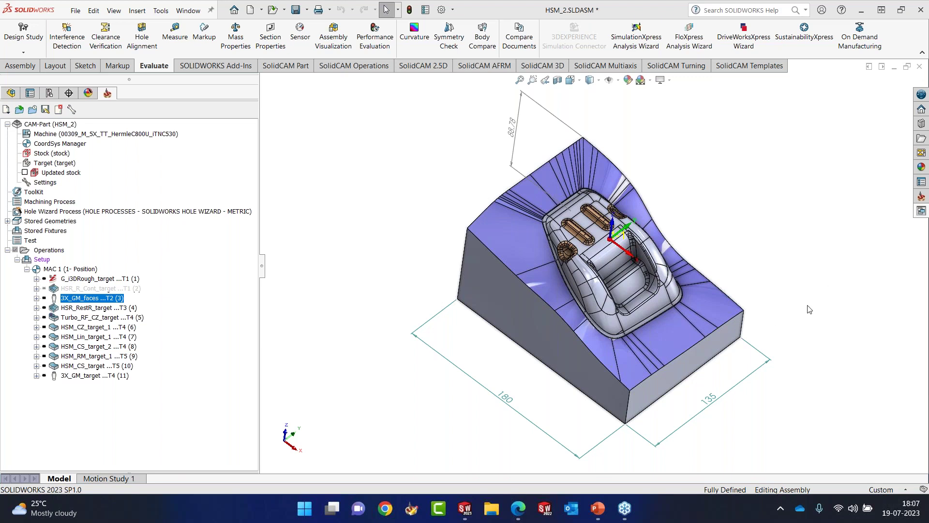
Open the HSM_2 milling part data and review the machine, material and machining level in the iMachining data.
left_click(94, 280)
right_click(67, 125)
left_click(90, 130)
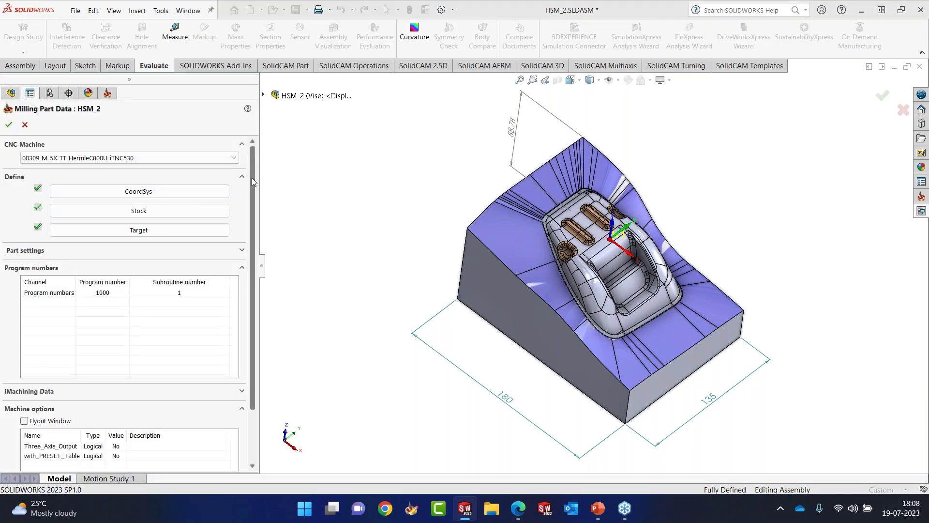
scroll(248, 212, "down", 1)
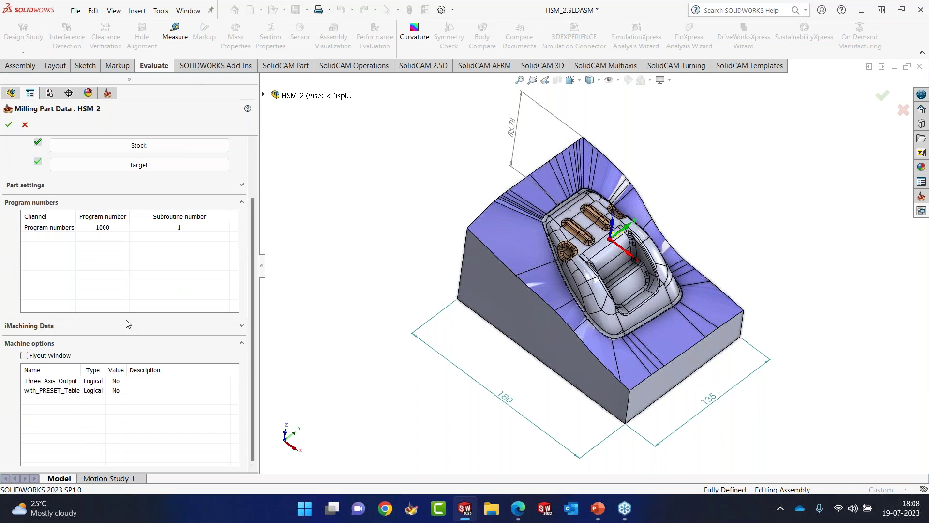
left_click(241, 326)
scroll(245, 309, "down", 2)
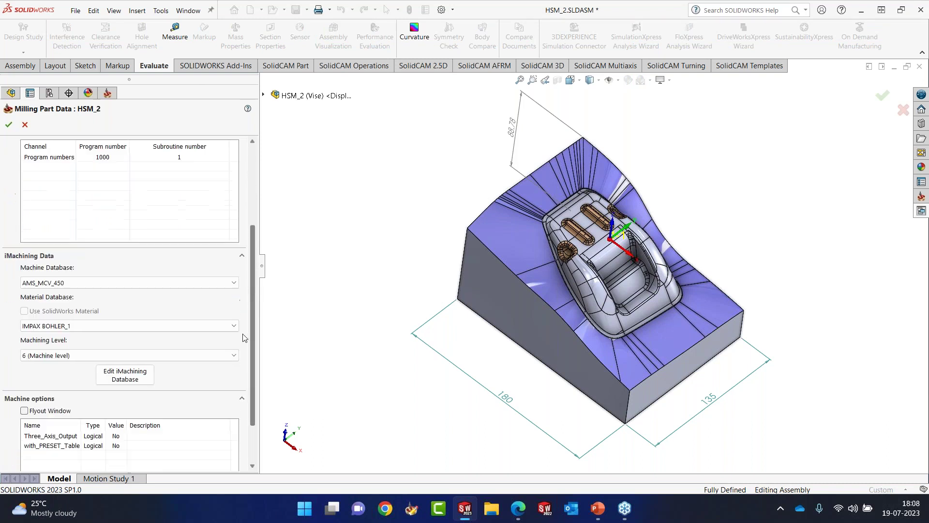
left_click(73, 257)
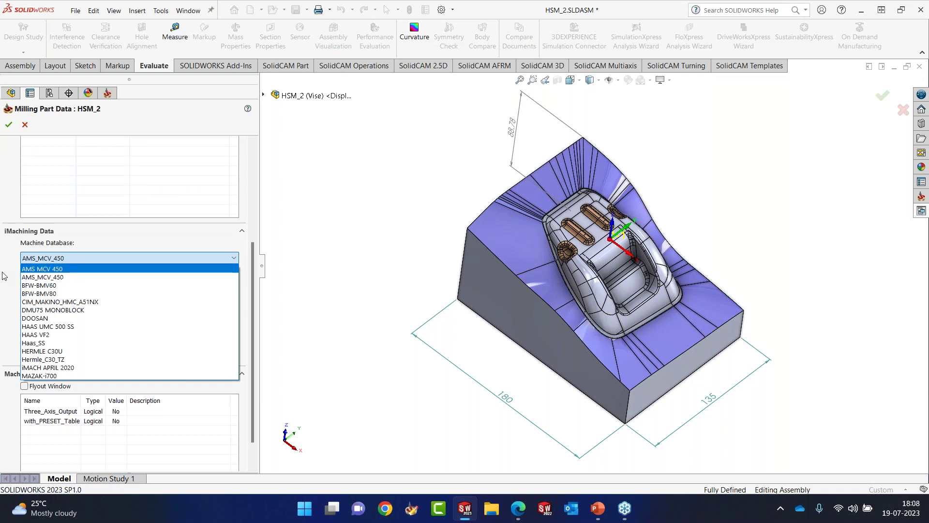
left_click(60, 259)
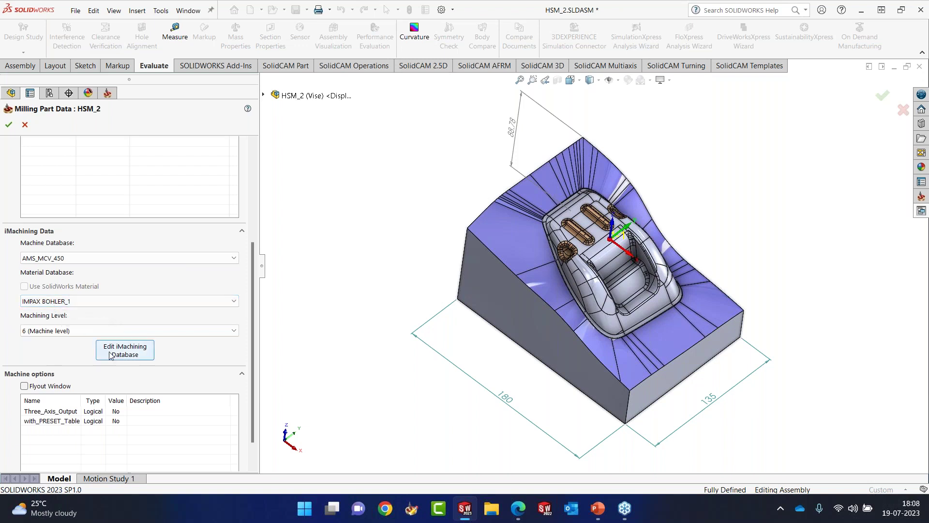
Examine the AMS_MCV_450 machine and IMPAX BOHLER_1 material parameters in the iMachining database, then leave without saving.
left_click(125, 350)
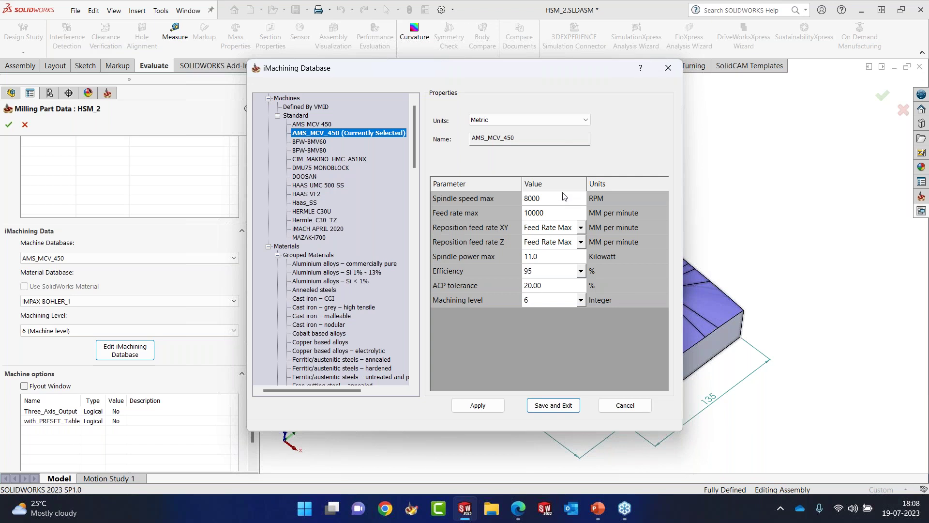
scroll(364, 269, "down", 7)
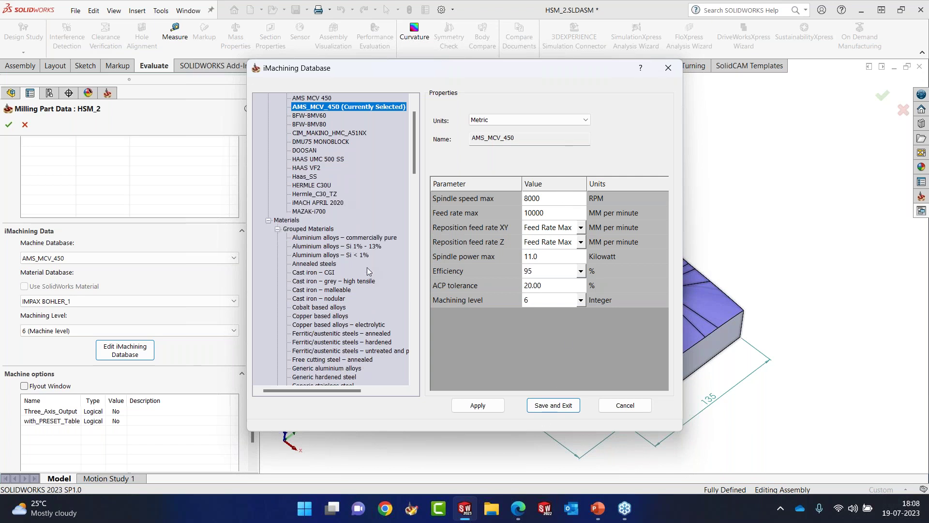
left_click(363, 267)
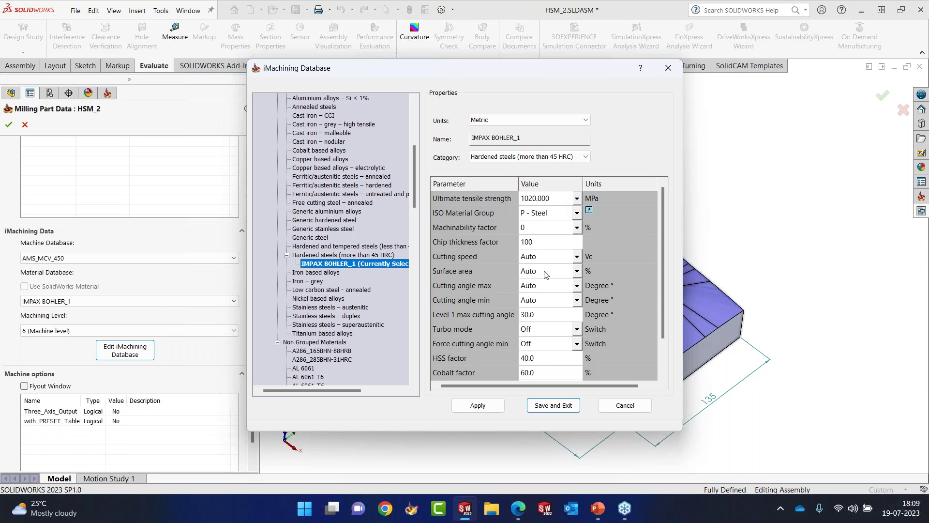
left_click(622, 408)
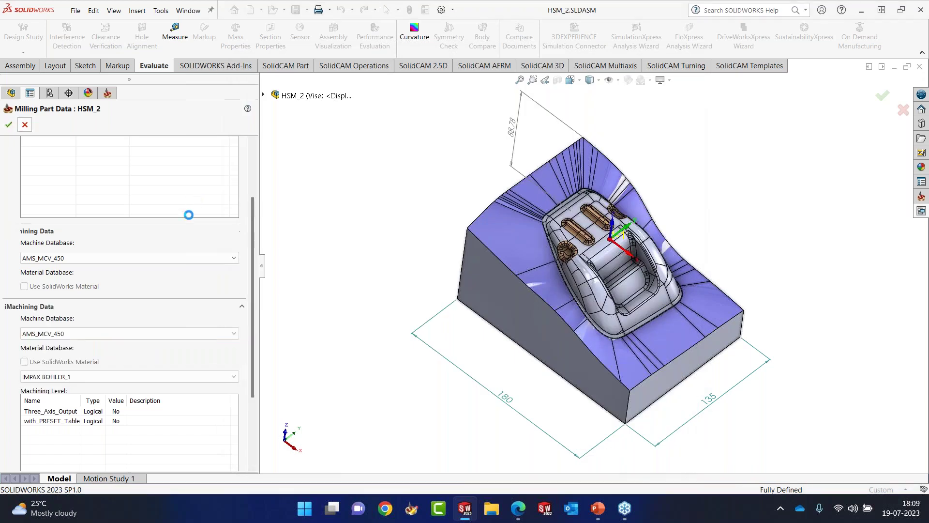
Open the i3DRough_target operation for editing, check its tool and levels, and set the Technology Wizard's machining level to 6.
left_click(97, 279)
right_click(96, 281)
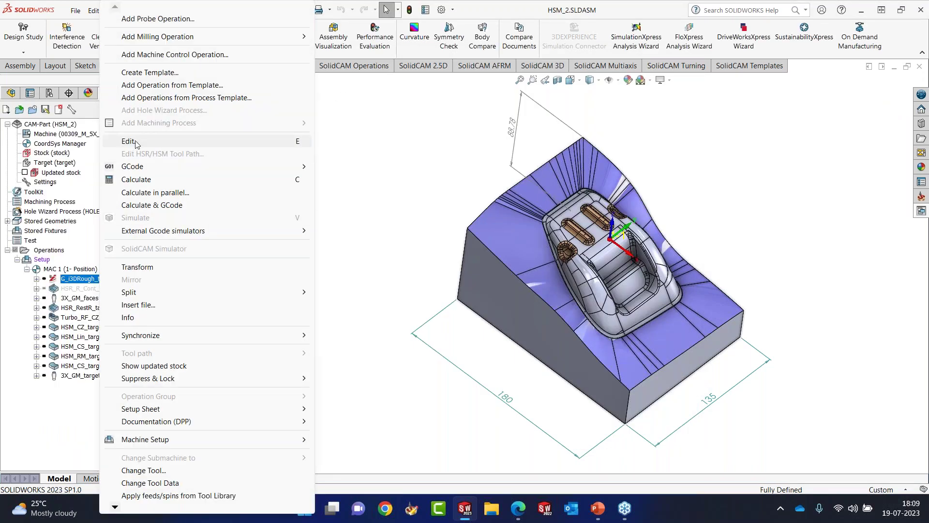
left_click(333, 171)
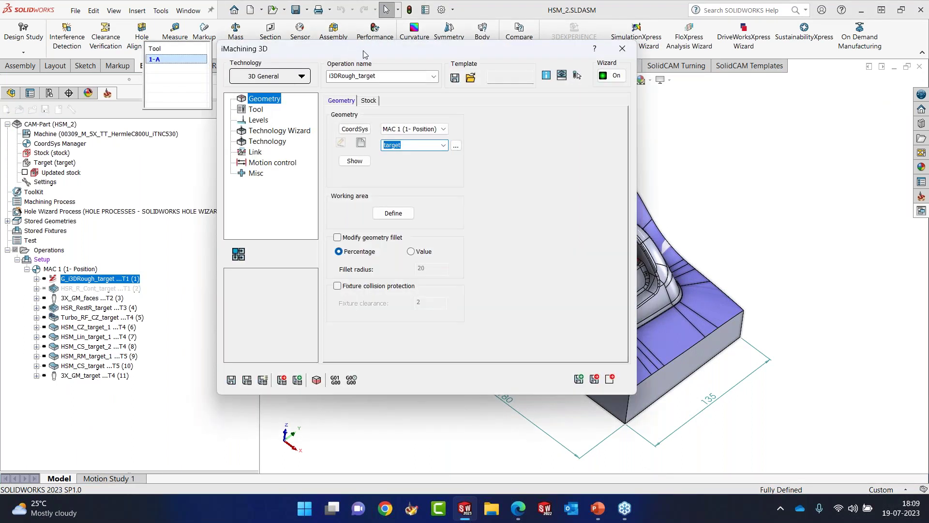
left_click(322, 122)
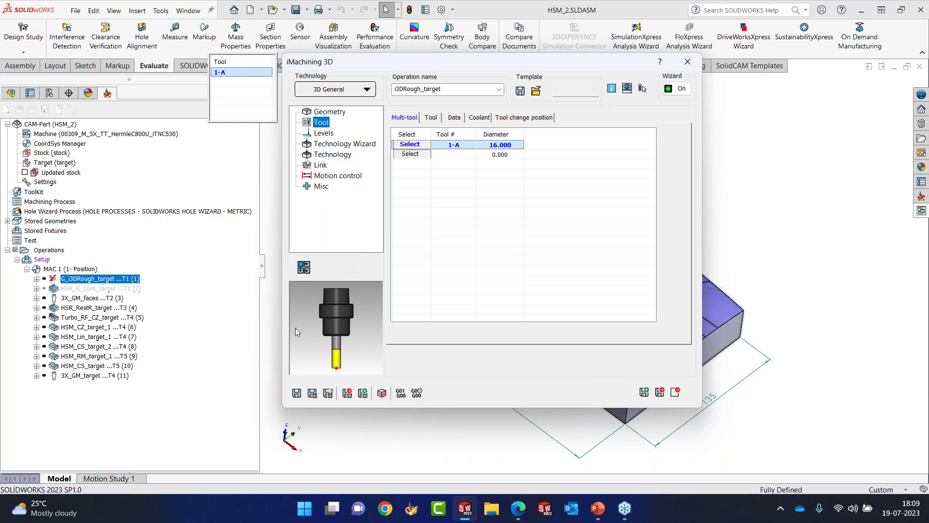
left_click(411, 155)
left_click(321, 134)
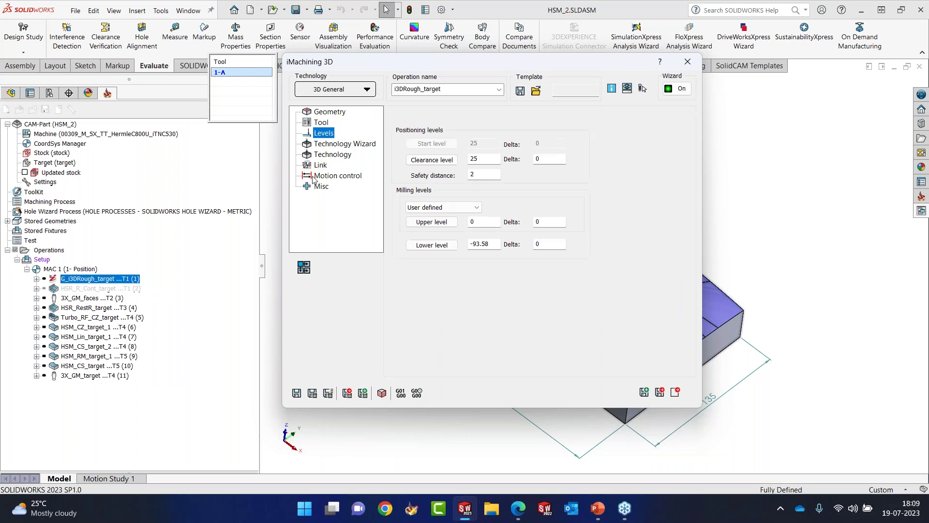
left_click(355, 144)
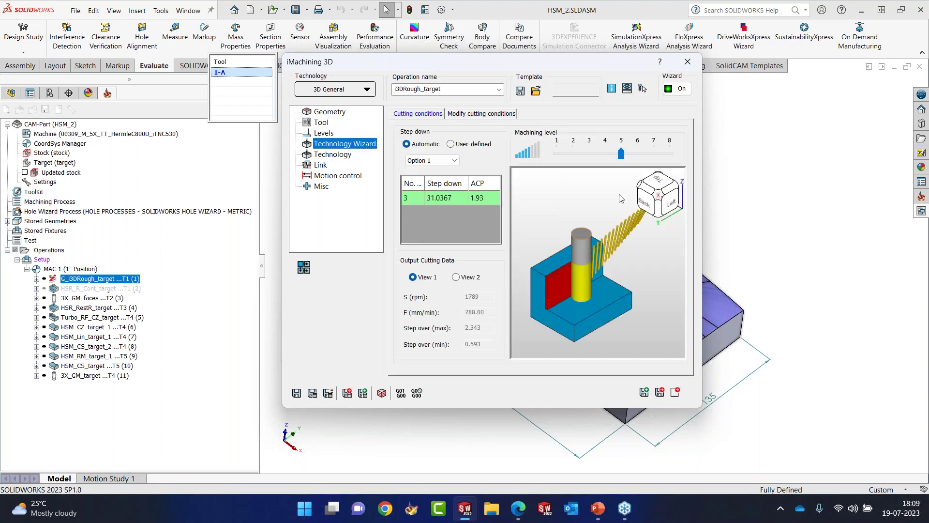
left_click(632, 154)
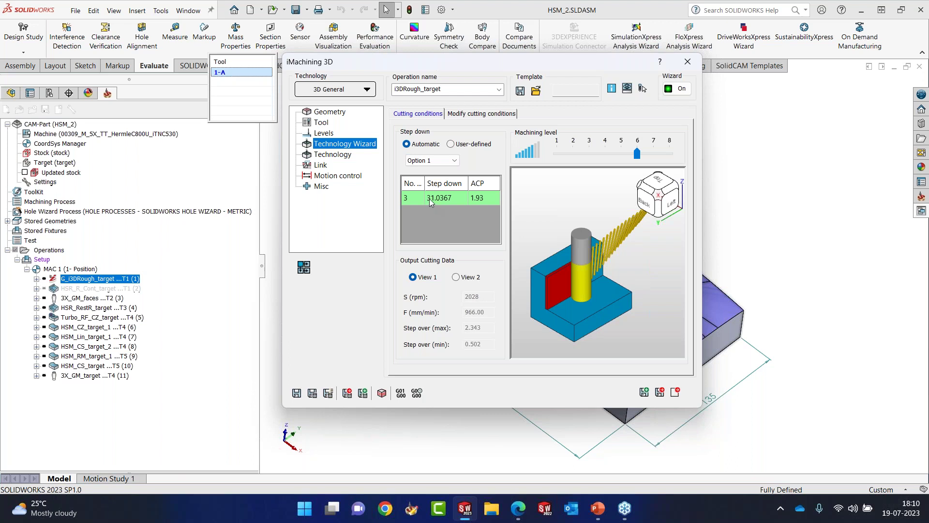
Override the maximum cutting angle with 45 and update the operation's cutting material to IMPAX BOHLER_1.
left_click(471, 115)
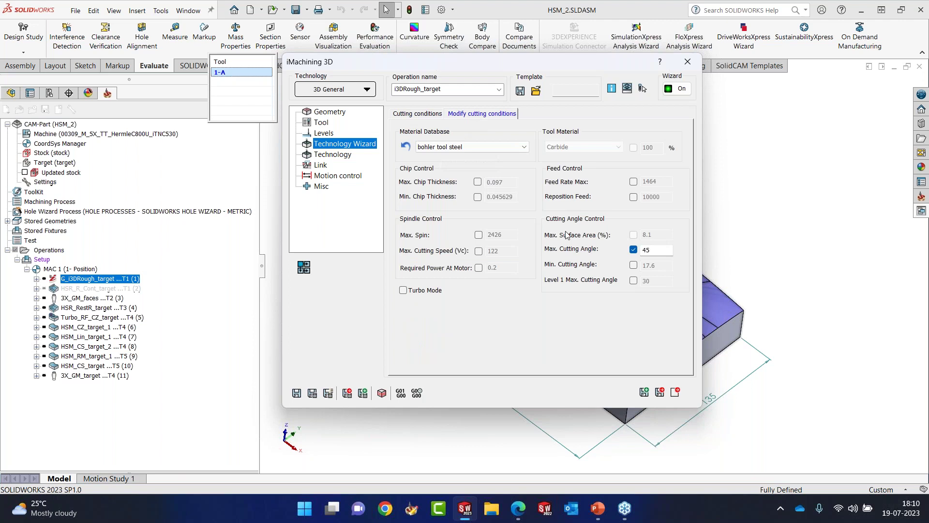
double_click(639, 253)
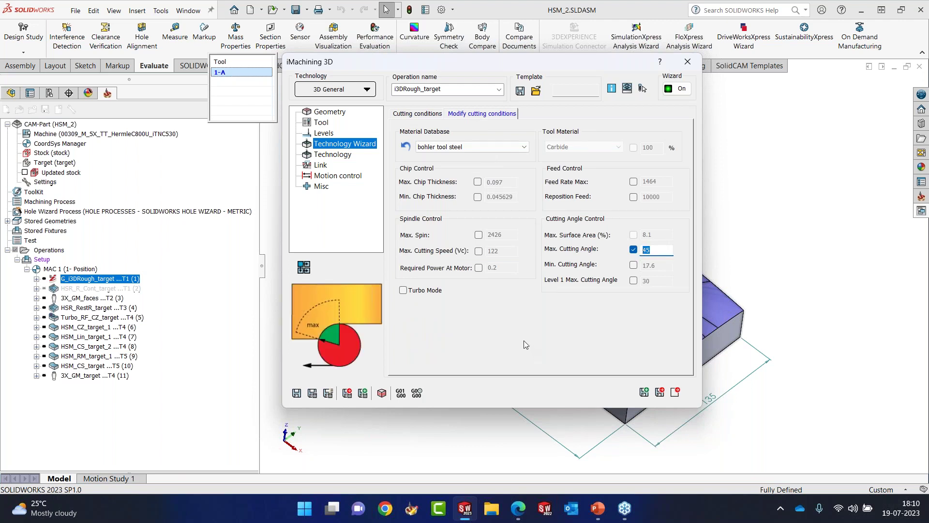
left_click(633, 251)
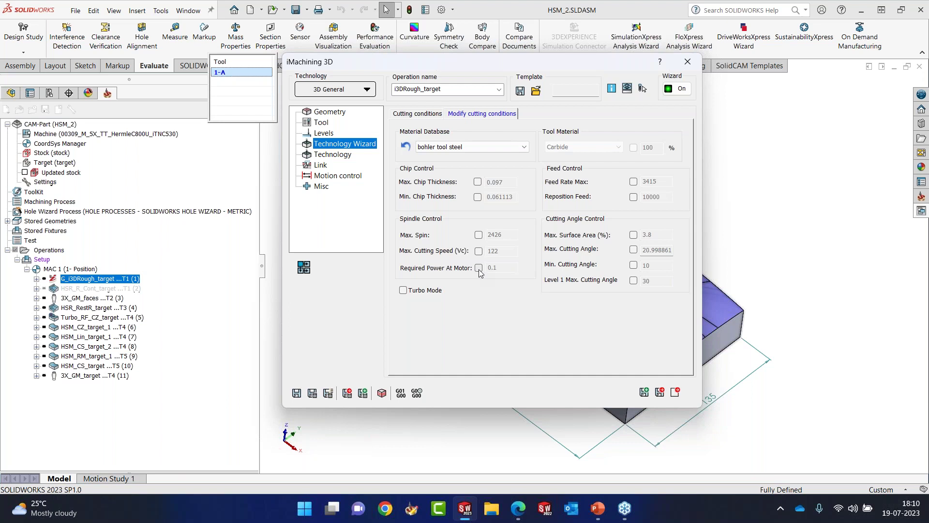
left_click(634, 250)
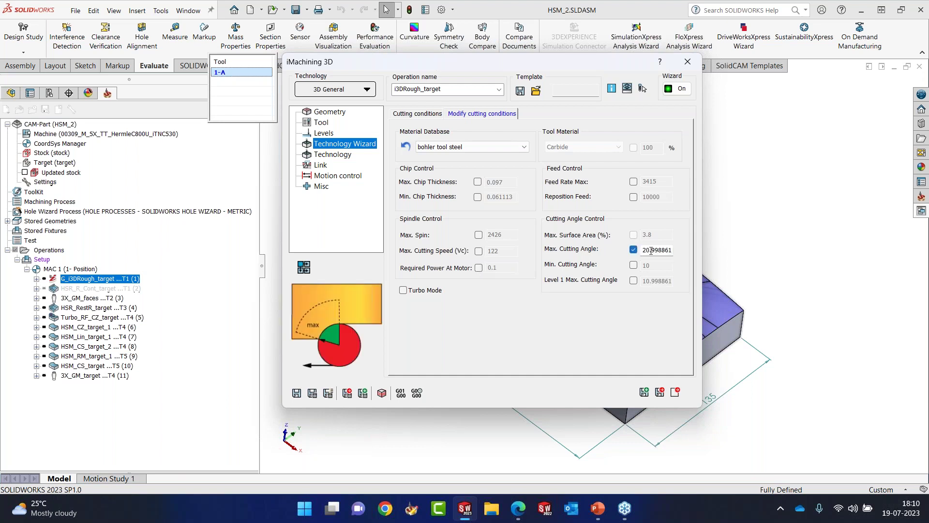
double_click(642, 250)
type("45")
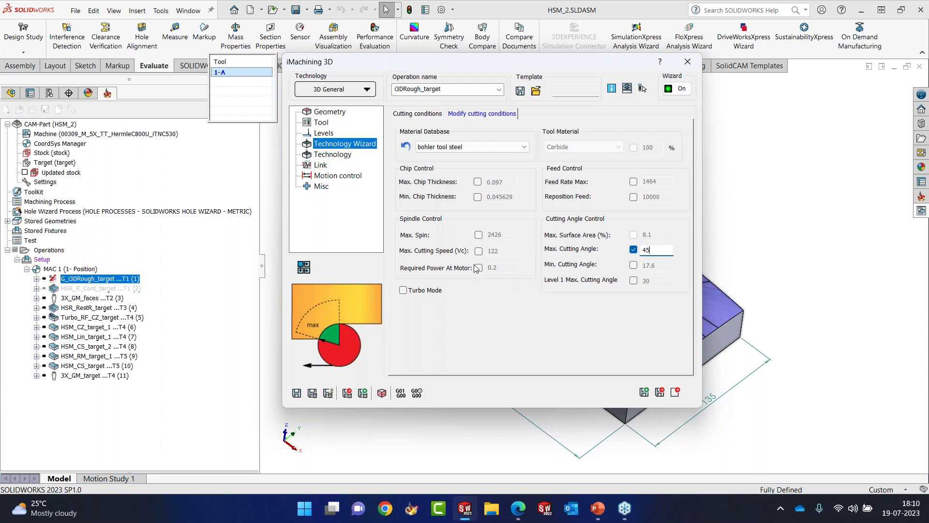
left_click(407, 147)
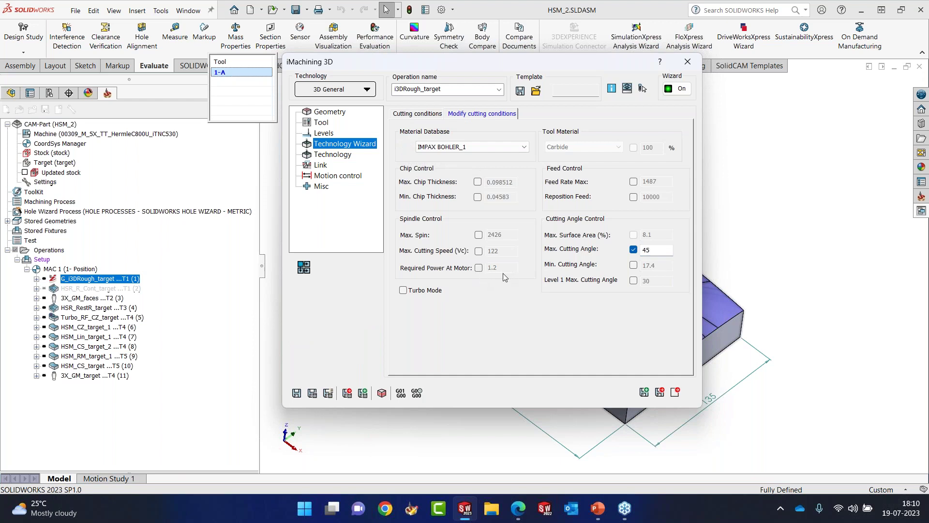
Check the roughing operation's technology passes and offsets, save and calculate its toolpath, and close the operation.
left_click(418, 113)
left_click(334, 155)
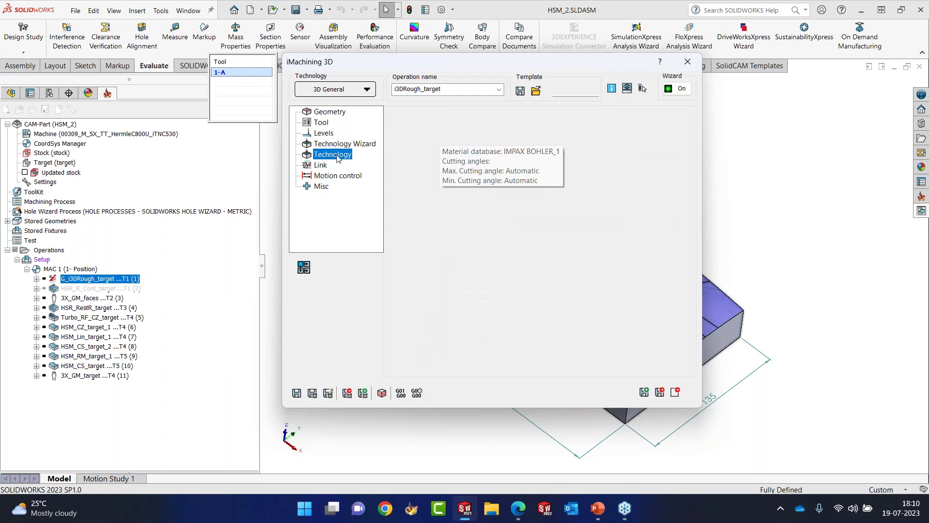
key("Tab")
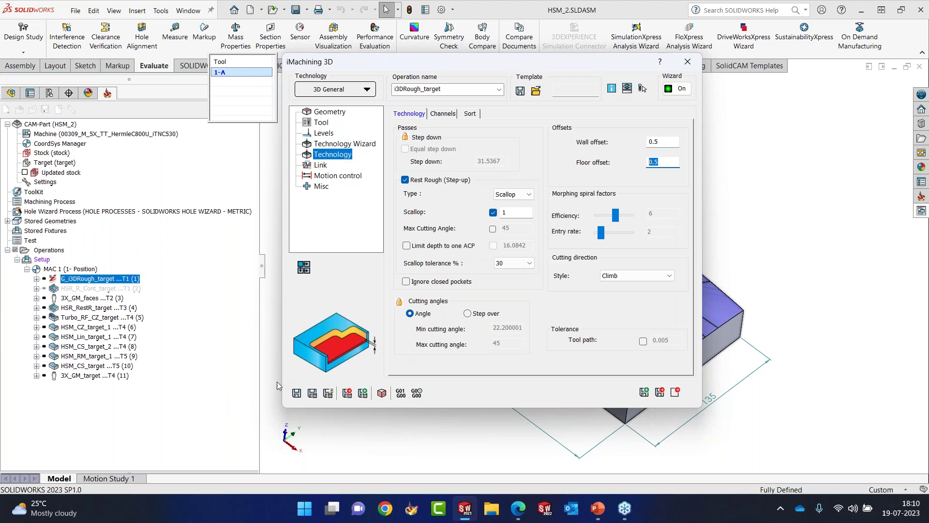
left_click(296, 393)
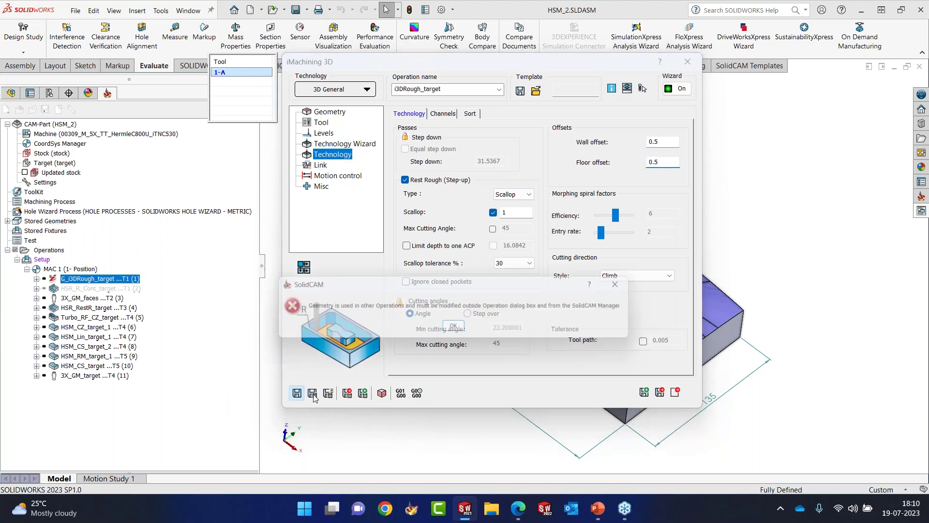
key("Return")
left_click(312, 392)
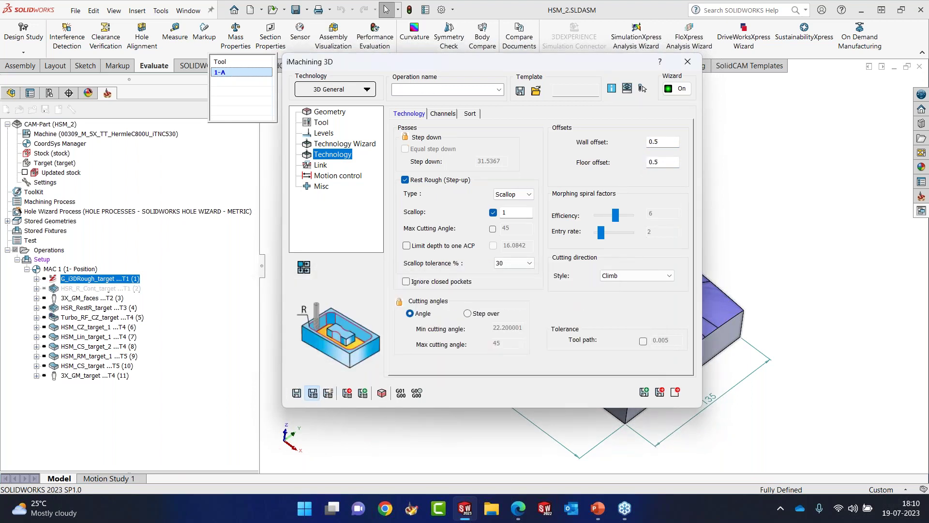
left_click_drag(346, 286, 482, 256)
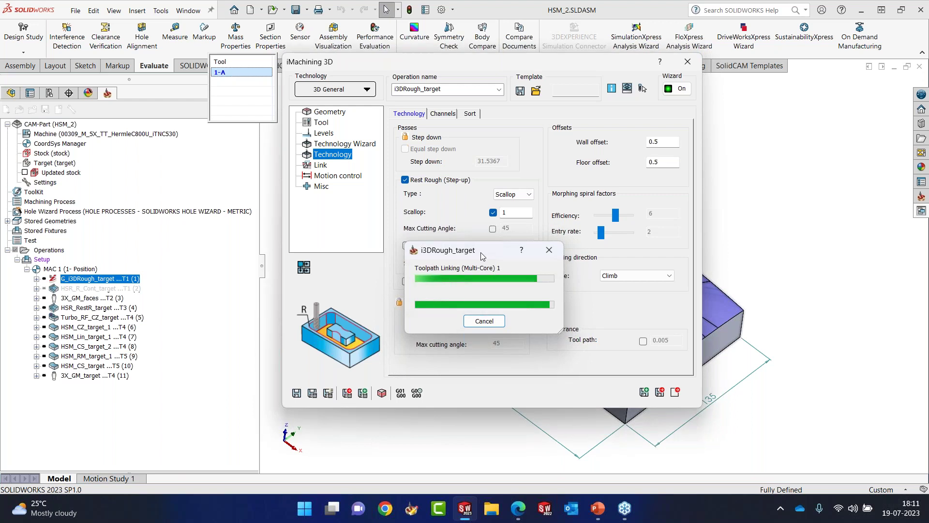
left_click(687, 63)
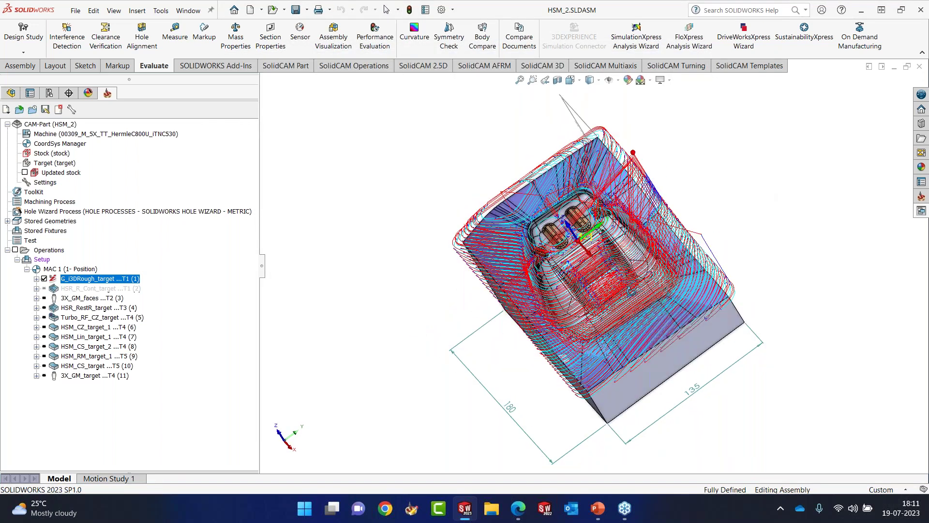
Simulate the calculated roughing operation in SolidVerify at a reduced simulation speed.
right_click(143, 282)
left_click(163, 218)
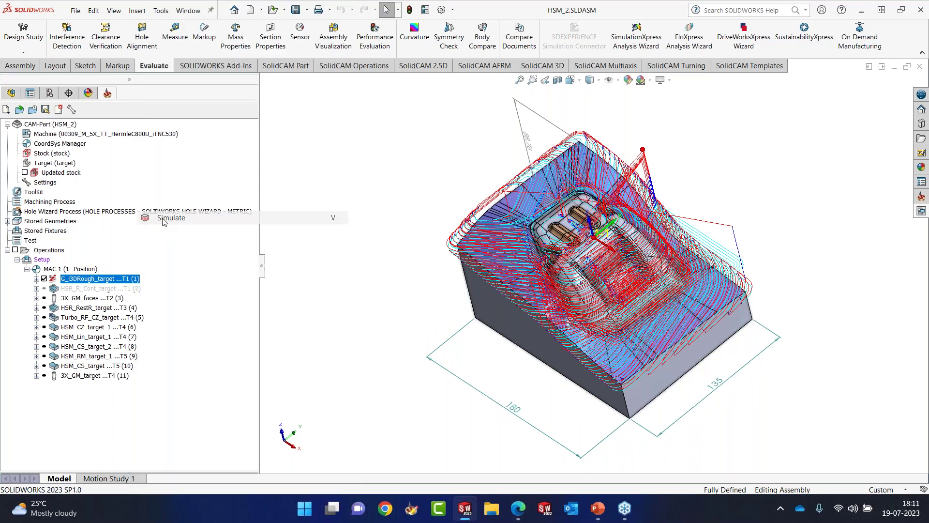
left_click(123, 91)
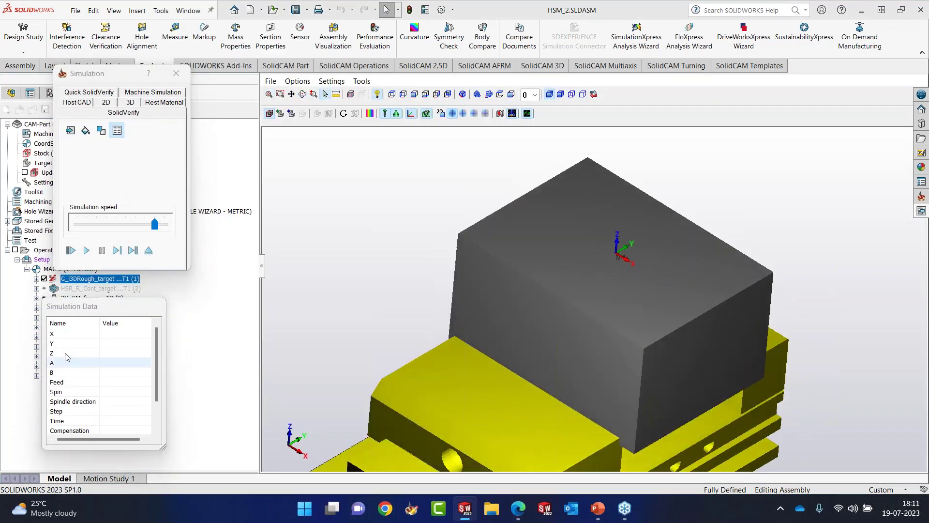
left_click(125, 227)
left_click(90, 252)
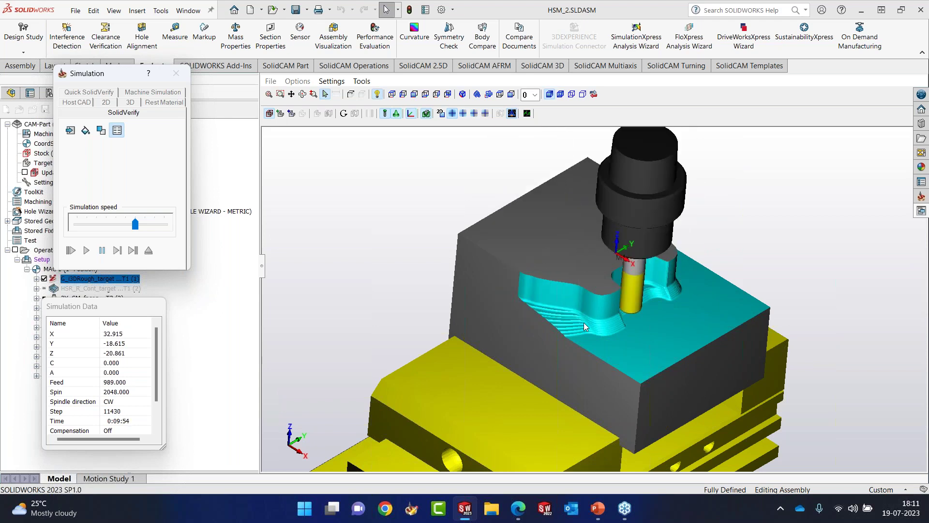
Finish the simulation at maximum speed, inspect the roughed stock, and exit to view the toolpath on the model.
left_click(151, 226)
left_click(164, 226)
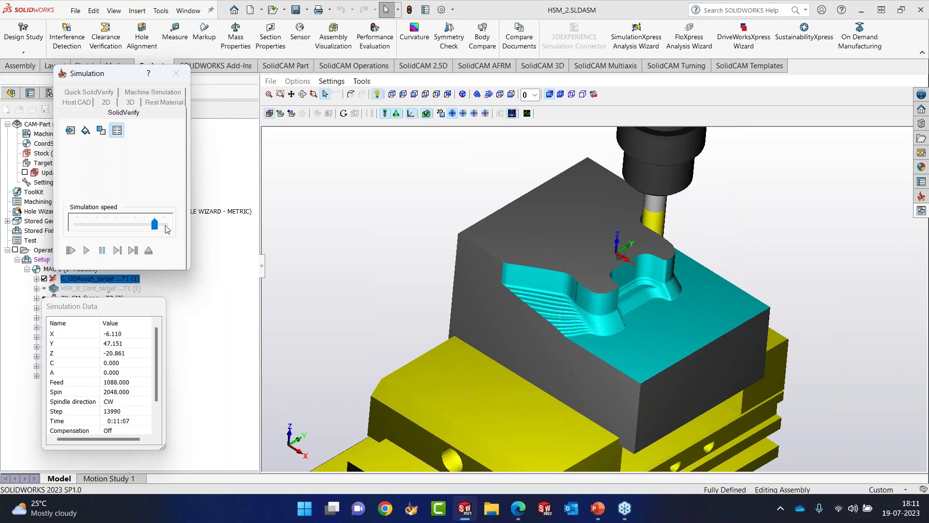
left_click(165, 229)
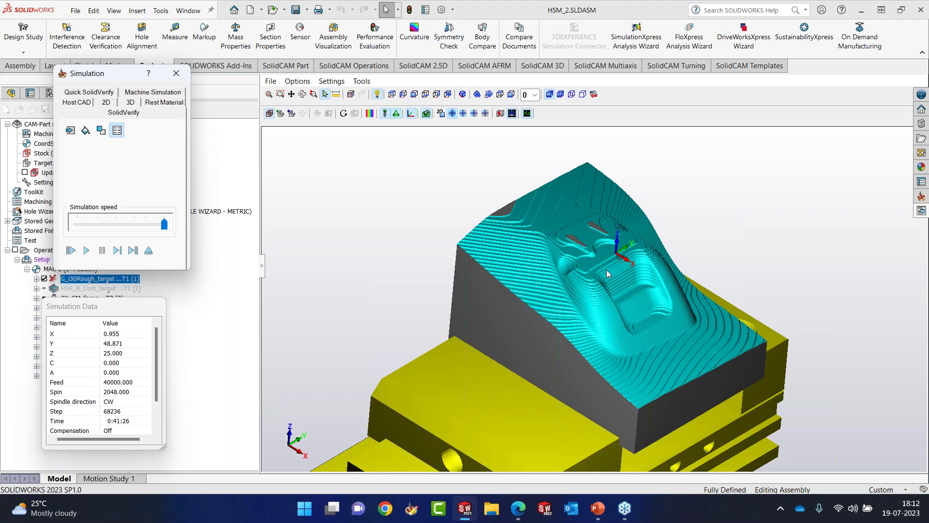
middle_click_drag(624, 263, 288, 274)
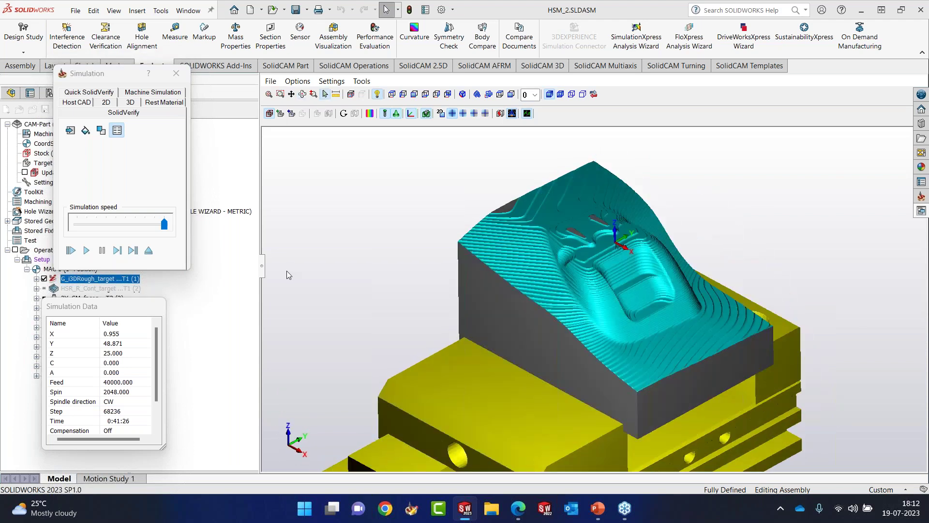
left_click(149, 252)
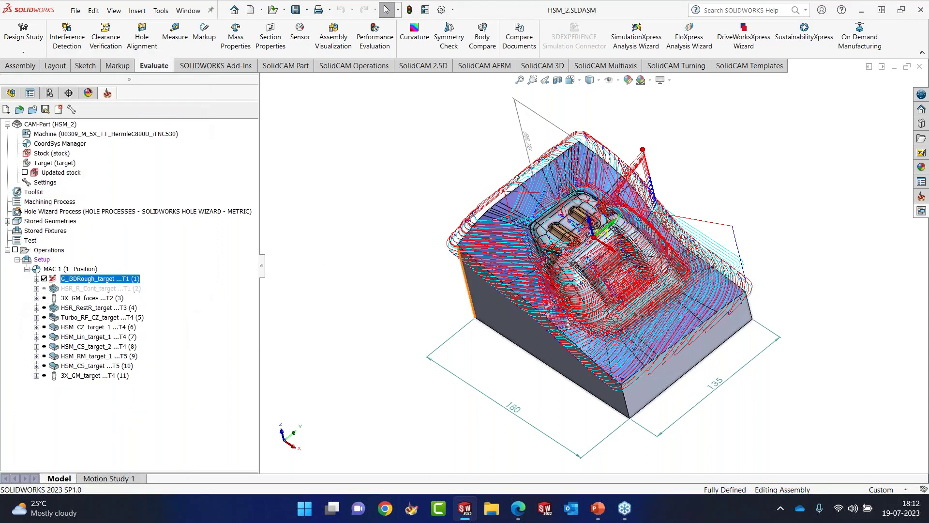
middle_click_drag(554, 227, 573, 213)
scroll(573, 214, "down", 1)
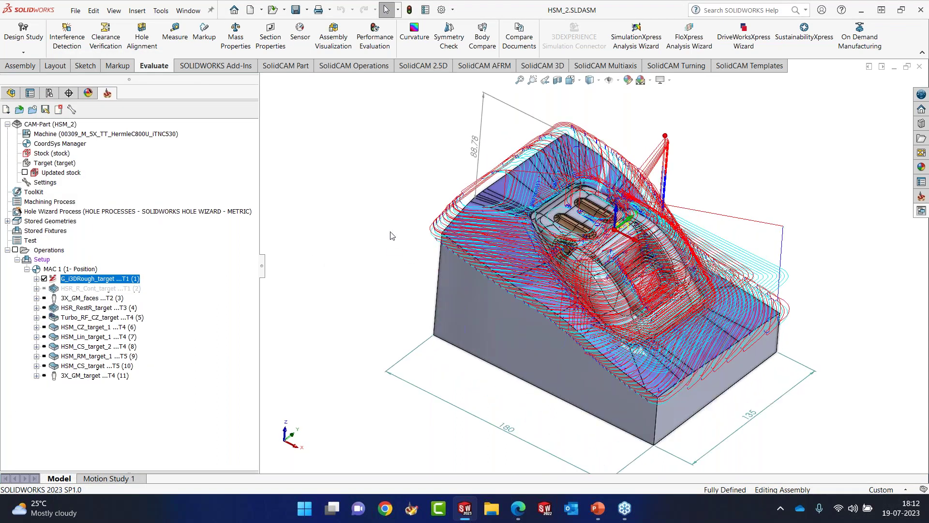
Hide the toolpath of the G_i3DRough_target operation and suppress it, and unsuppress the HSR_R_Cont_target contour roughing operation.
left_click(44, 279)
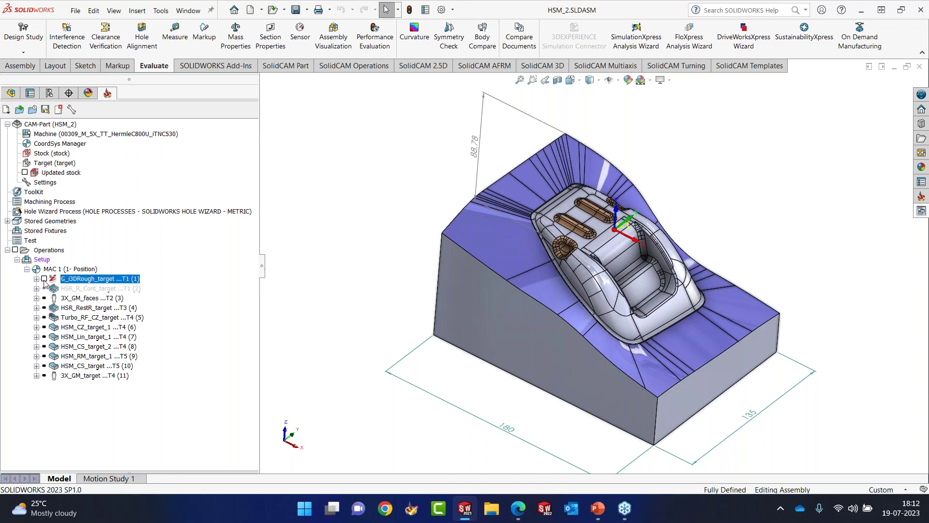
right_click(92, 279)
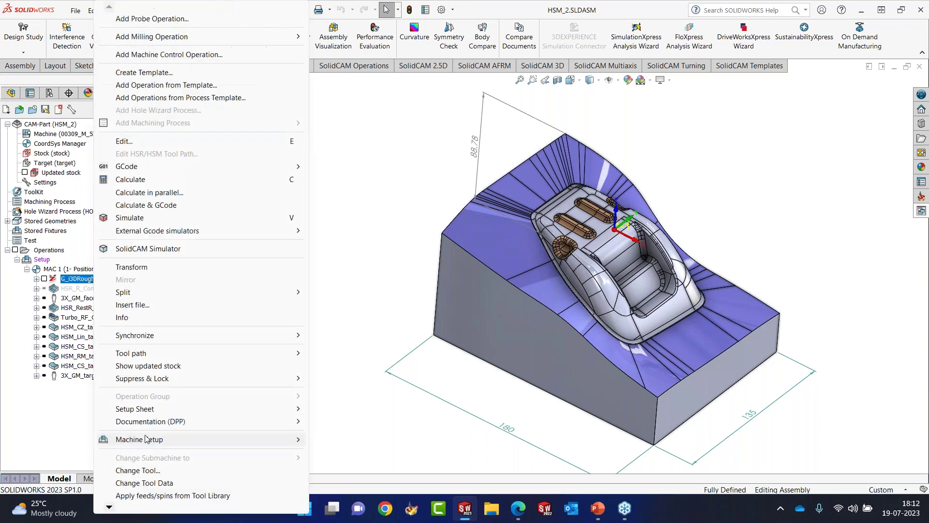
mouse_move(145, 378)
left_click(373, 379)
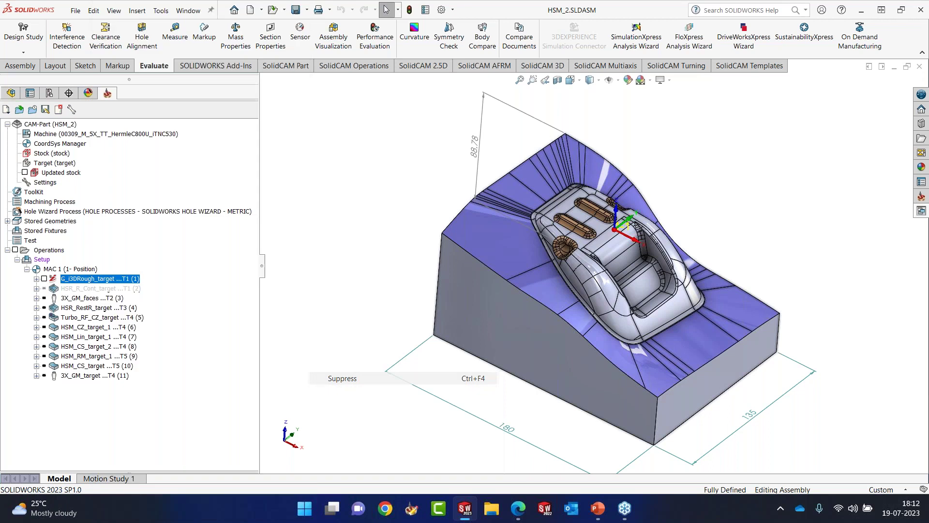
left_click(97, 289)
right_click(99, 289)
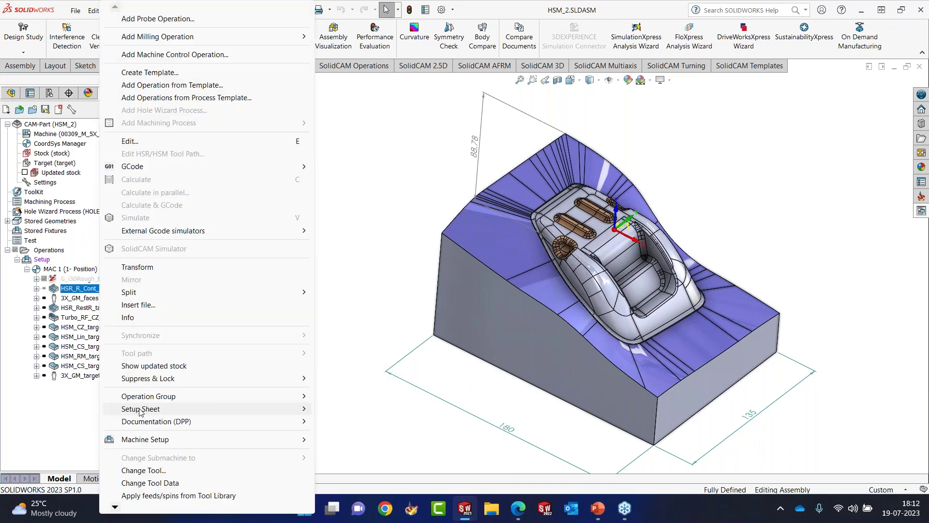
mouse_move(271, 378)
left_click(341, 379)
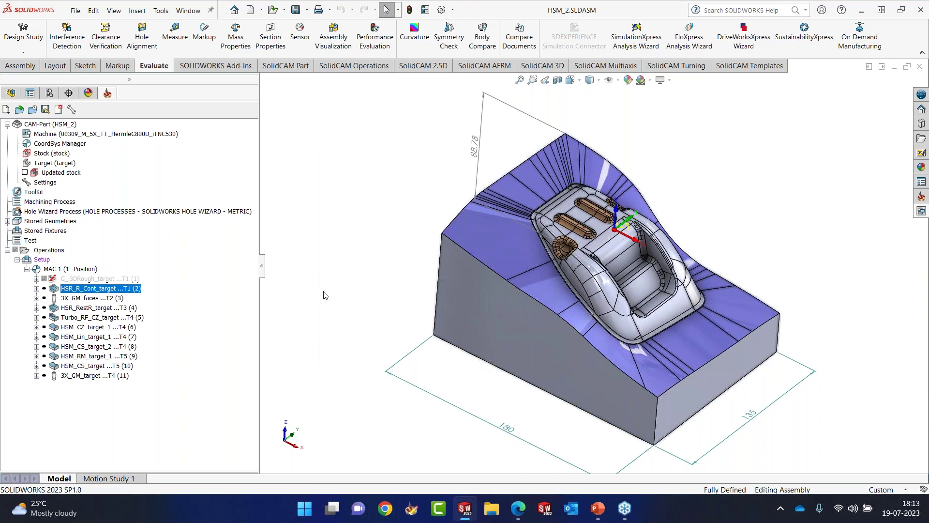
Set the HSR_R_Cont_target feeds to 18 for cutting, 900 for link down and 5000 for link up, check the passes and close the operation.
right_click(87, 289)
left_click(118, 140)
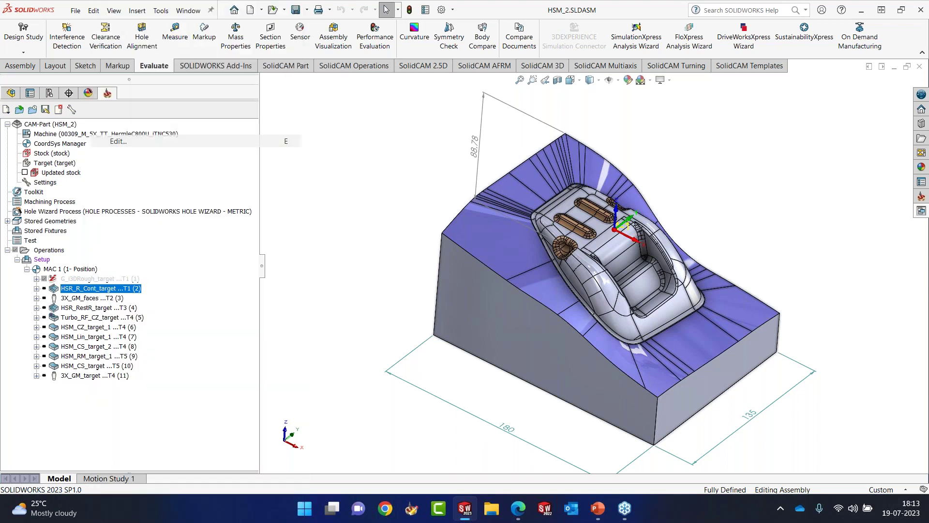
left_click(217, 157)
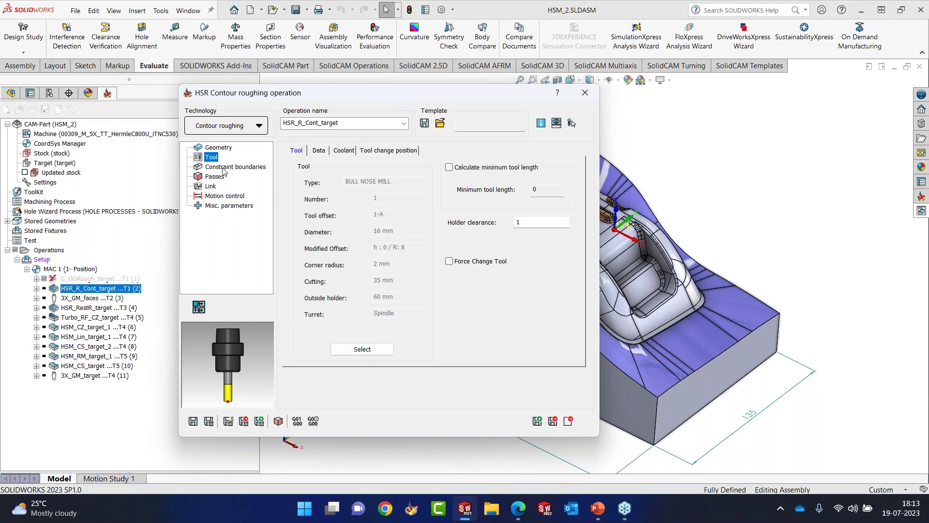
left_click(320, 151)
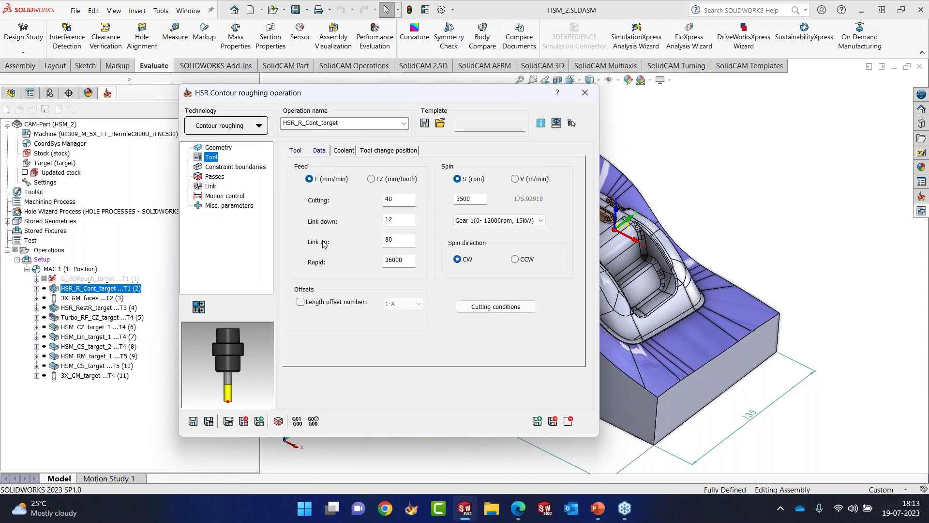
double_click(398, 199)
type("18")
double_click(400, 218)
type("900")
key("Tab")
type("5000")
left_click(215, 177)
left_click(583, 98)
Calculate the HSR_R_Cont_target toolpath and simulate it in SolidVerify, inspecting the roughed stock before exiting.
right_click(87, 289)
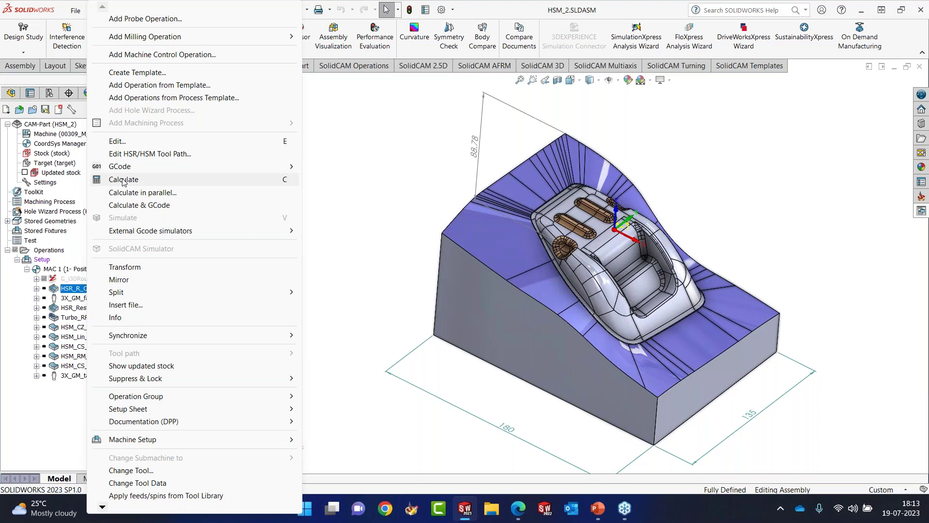
left_click(123, 180)
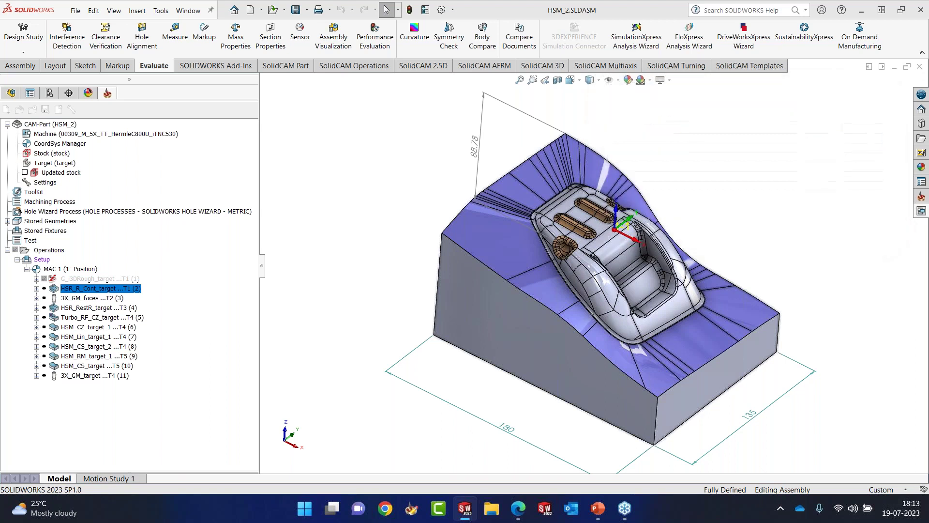
right_click(101, 291)
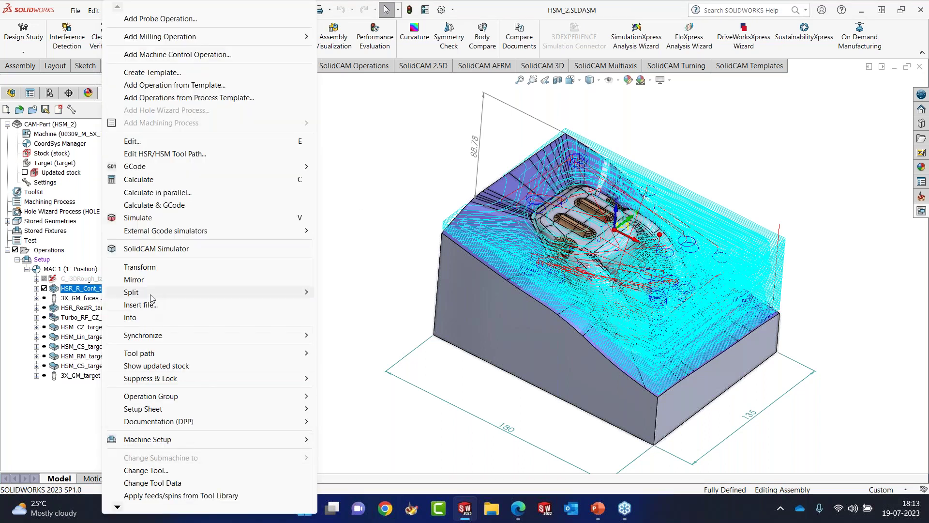
left_click(142, 249)
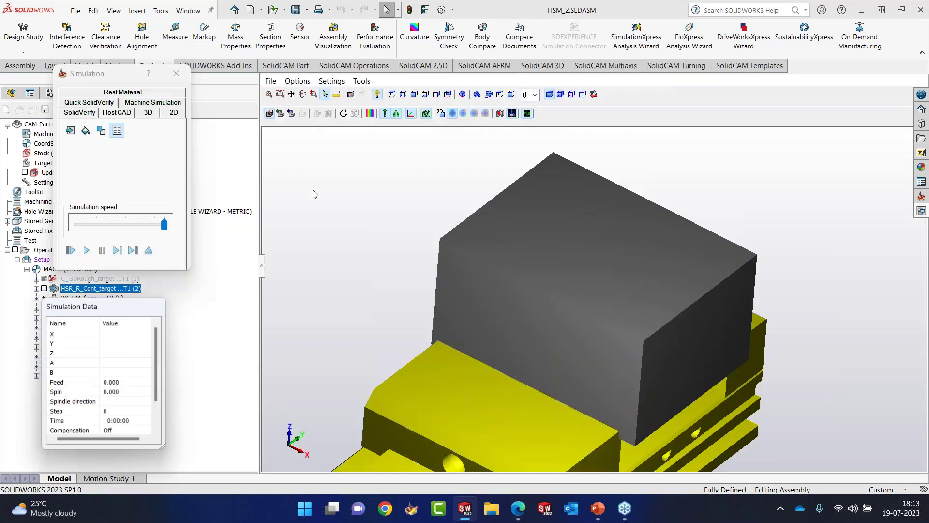
left_click(92, 254)
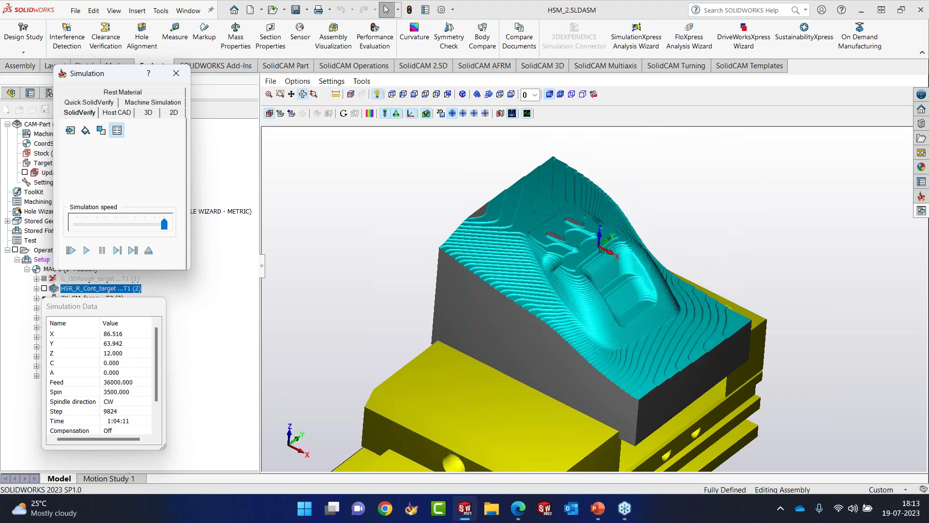
mouse_move(617, 237)
middle_mouse_down()
mouse_move(606, 264)
mouse_move(635, 260)
mouse_move(624, 252)
middle_mouse_up()
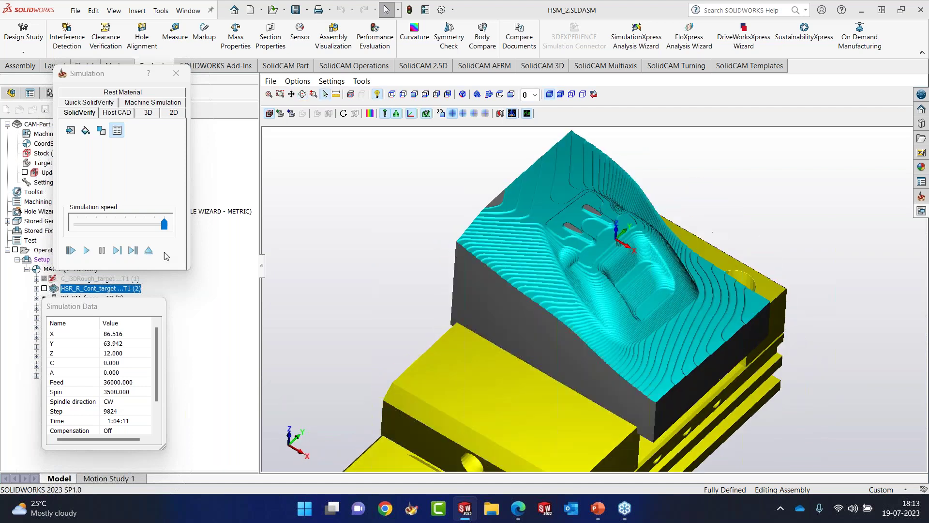
left_click(149, 250)
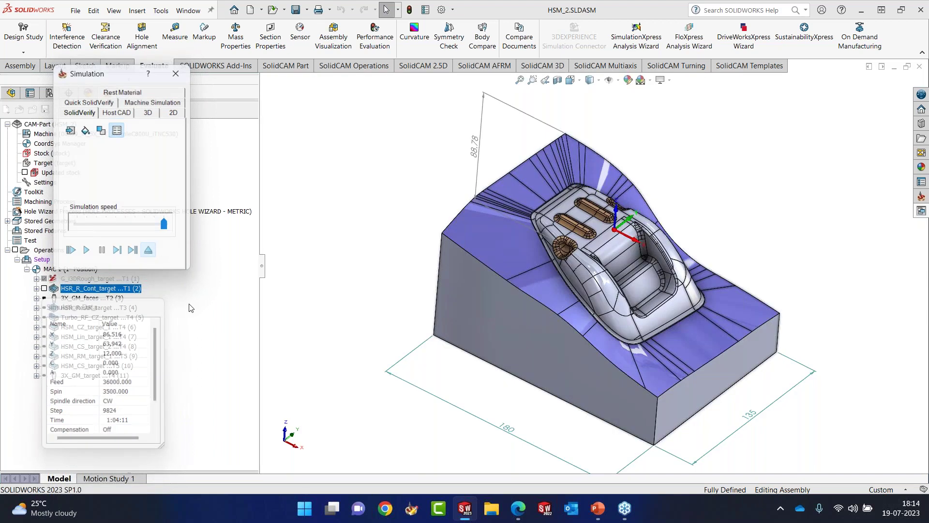
Hide the contour roughing toolpath and examine the surrounding faces and slots on the bare model.
left_click(44, 288)
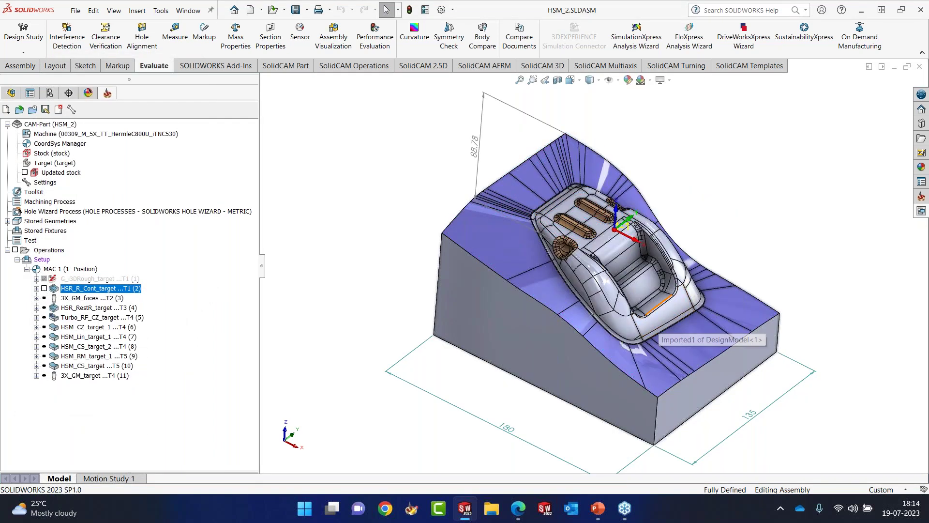
scroll(632, 289, "down", 3)
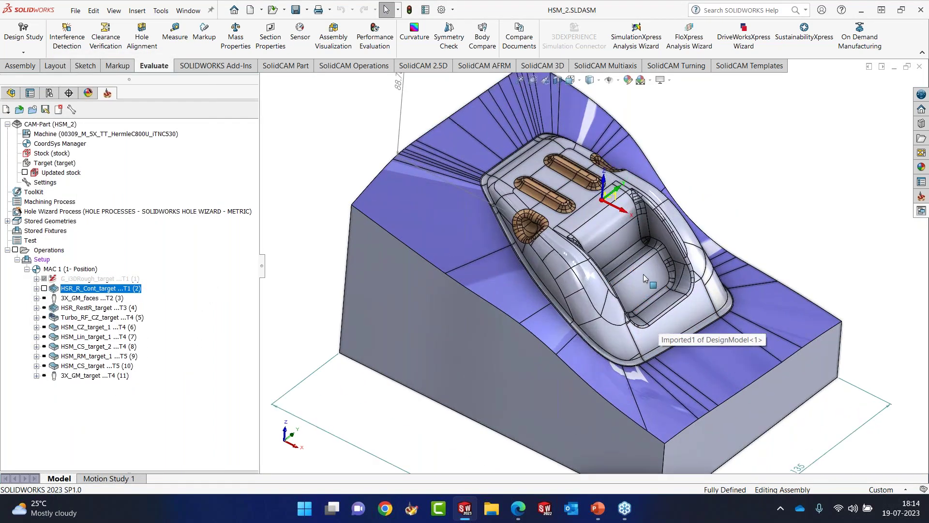
middle_click_drag(648, 260, 642, 267)
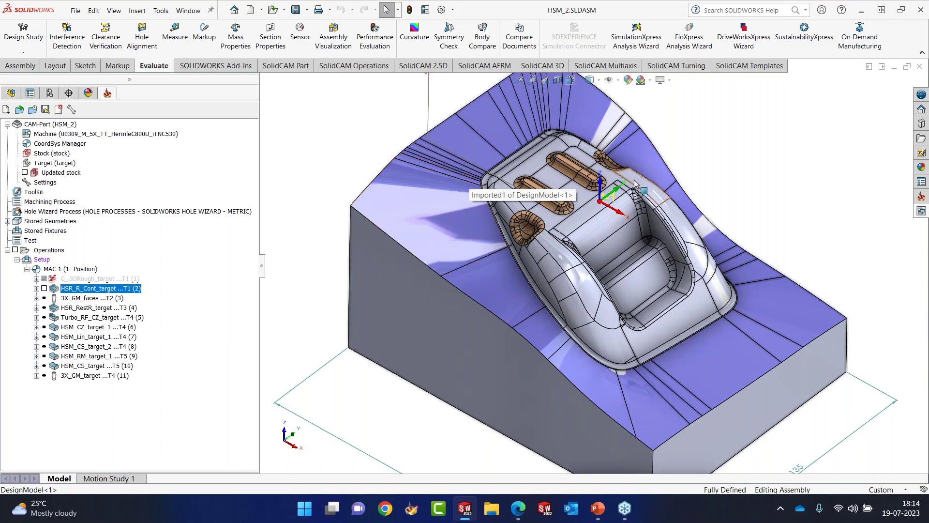
middle_click_drag(618, 177, 628, 192)
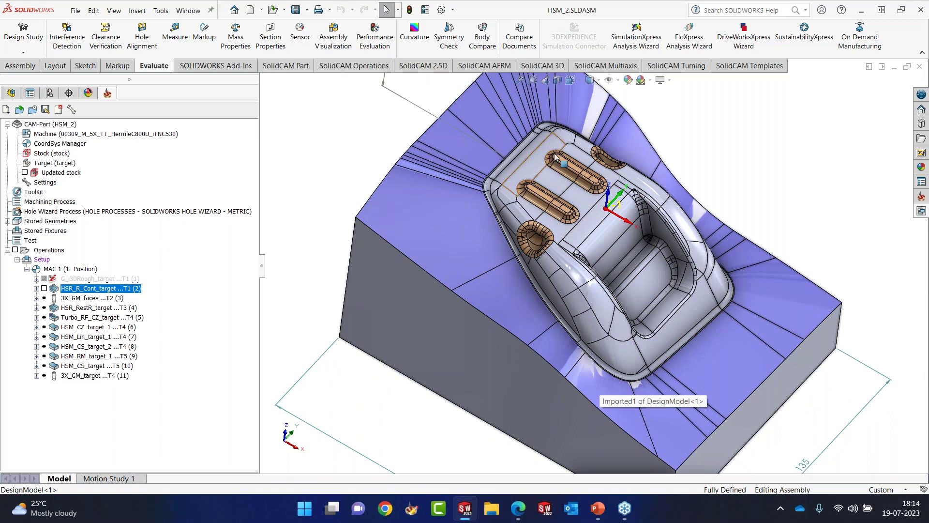
Open the 3X_GM_faces geodesic operation for editing and show its machining surfaces geometry on the model.
right_click(83, 298)
left_click(122, 141)
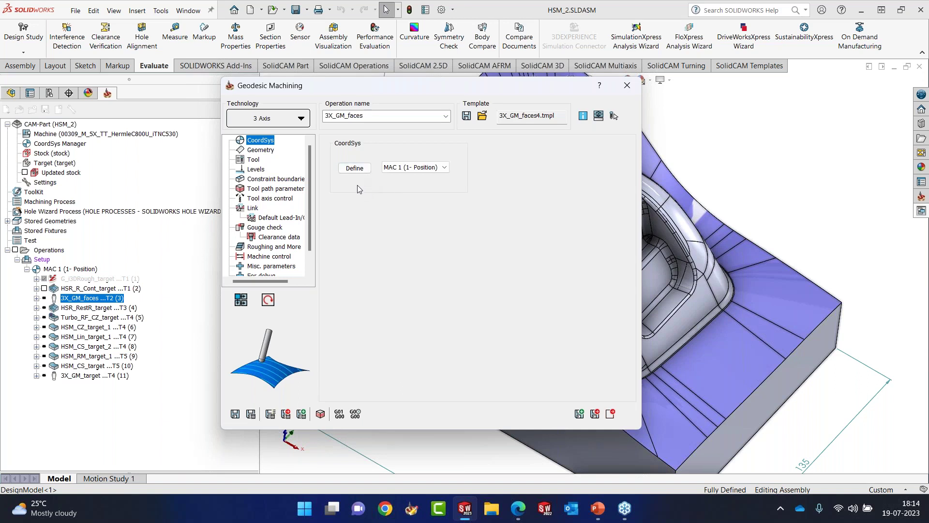
left_click(261, 150)
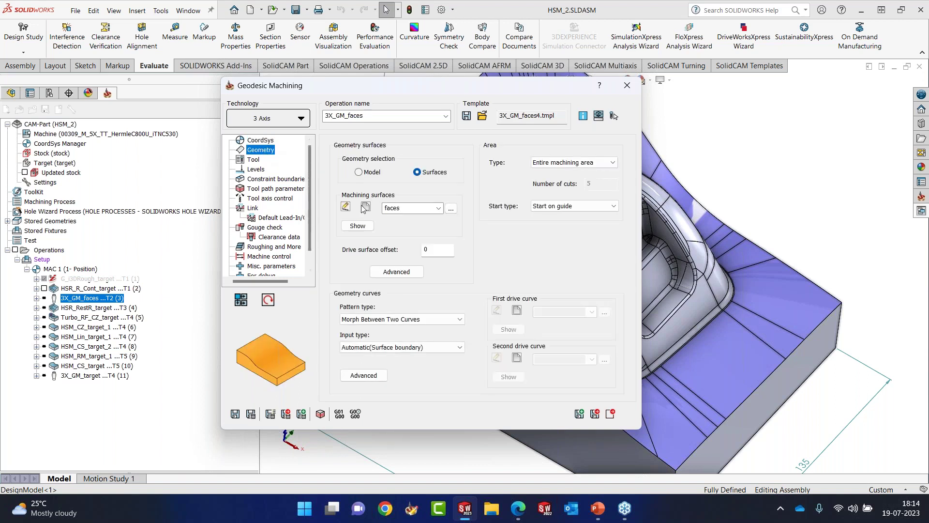
left_click(358, 225)
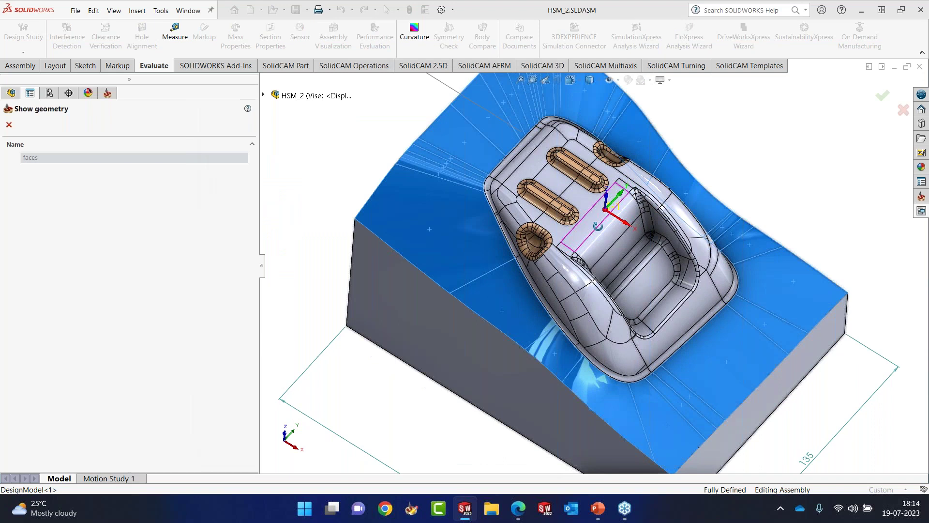
mouse_move(598, 226)
middle_mouse_down()
mouse_move(586, 197)
mouse_move(591, 213)
middle_mouse_up()
left_click(9, 125)
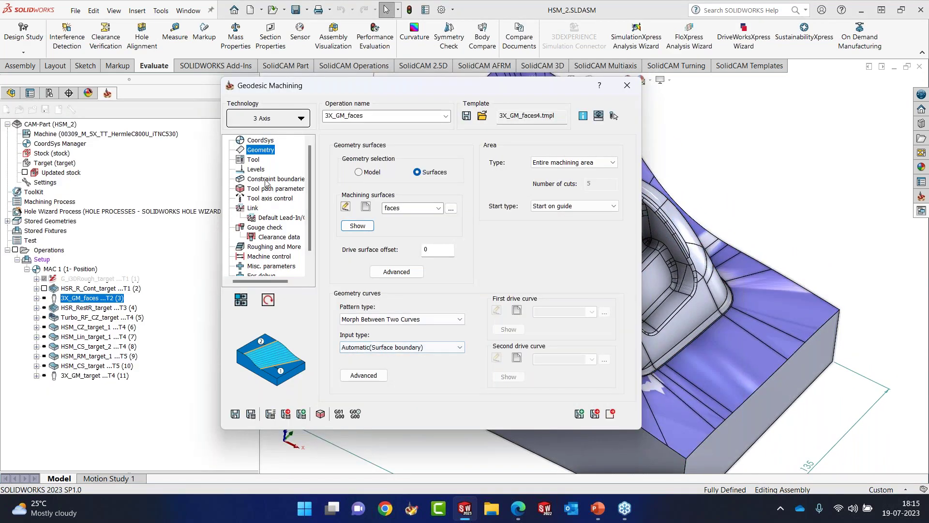
Review the geodesic operation's tool, guide geometry, levels and constraint boundaries, and check the maximum step over in its tool path parameters.
left_click(255, 160)
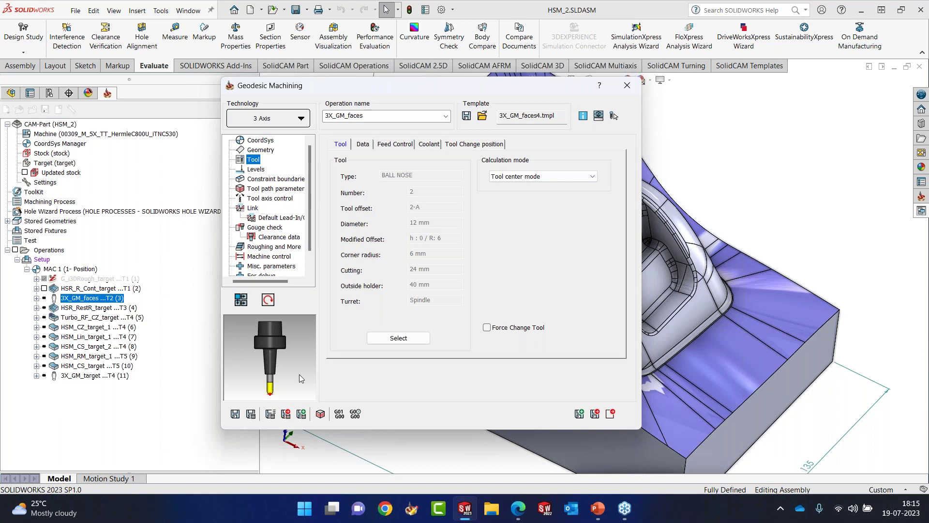
left_click(261, 149)
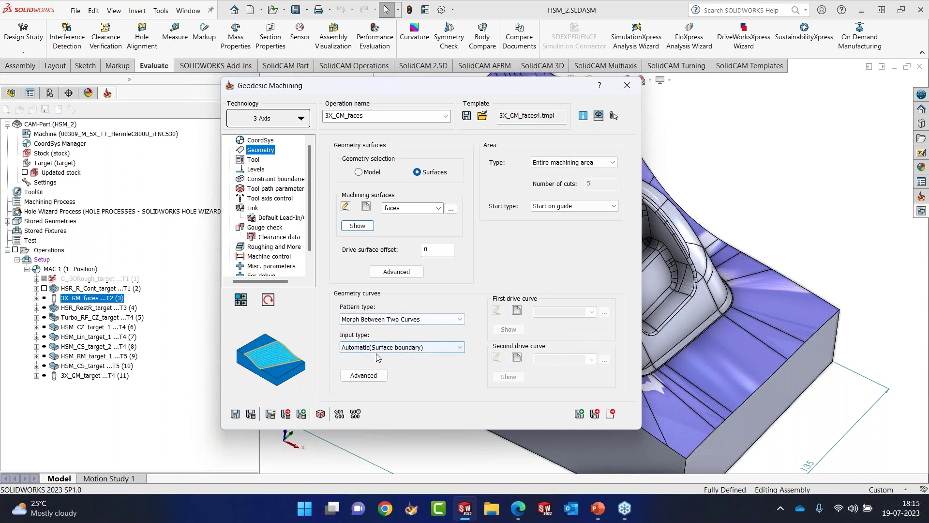
left_click(253, 159)
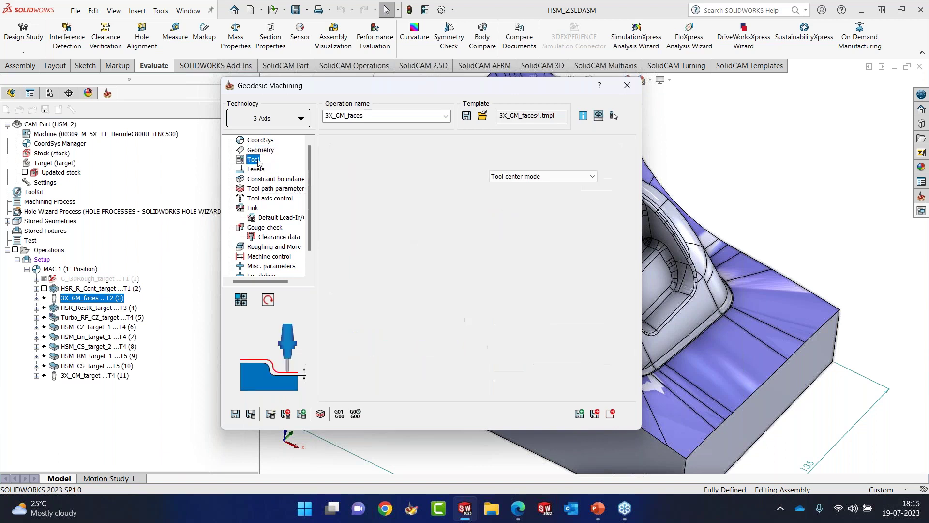
left_click(253, 169)
left_click(261, 179)
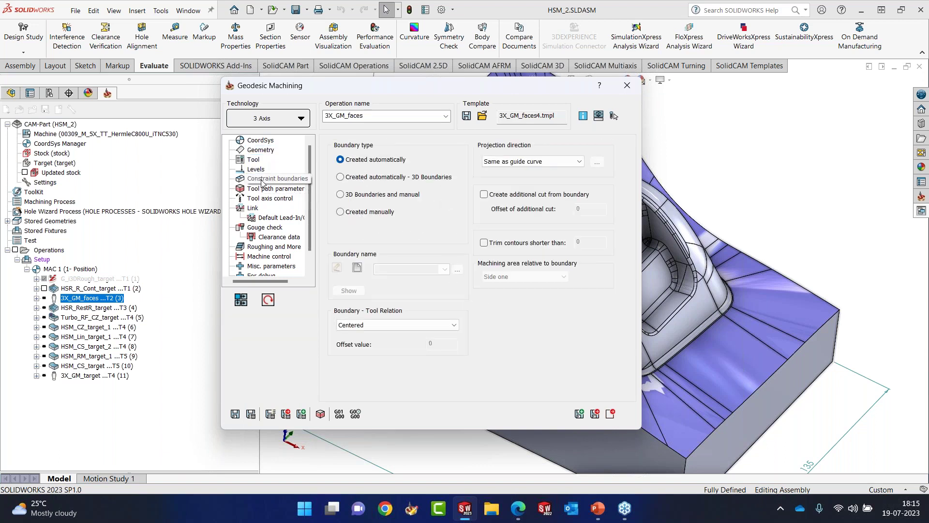
left_click(272, 189)
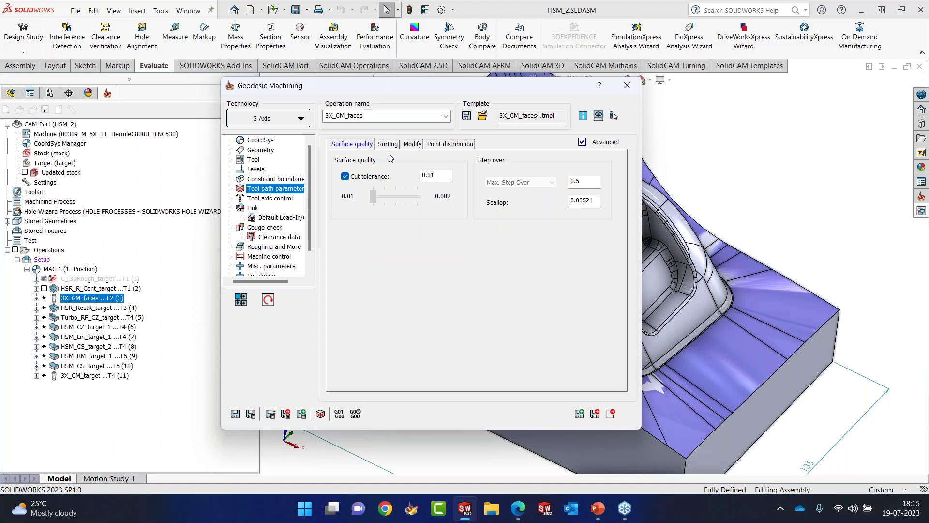
double_click(575, 181)
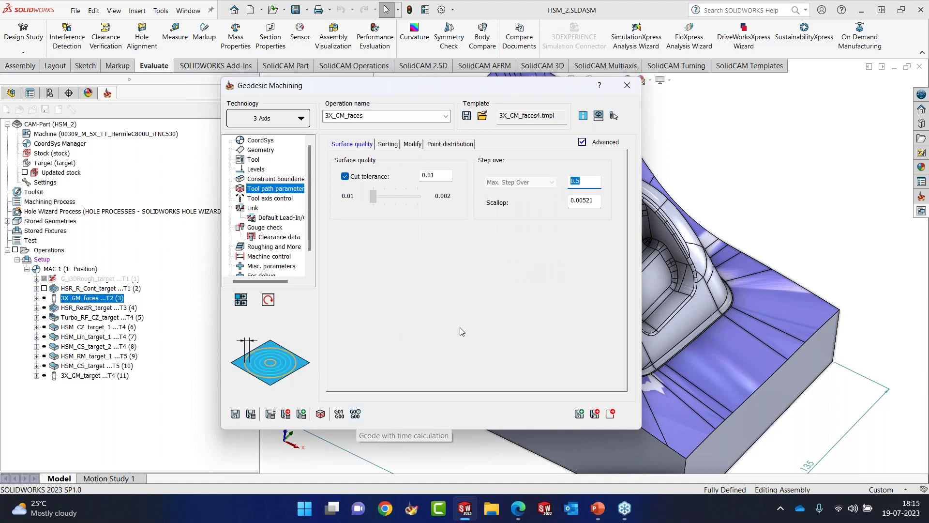
Save and close the 3X_GM_faces operation and calculate its toolpath.
left_click(235, 413)
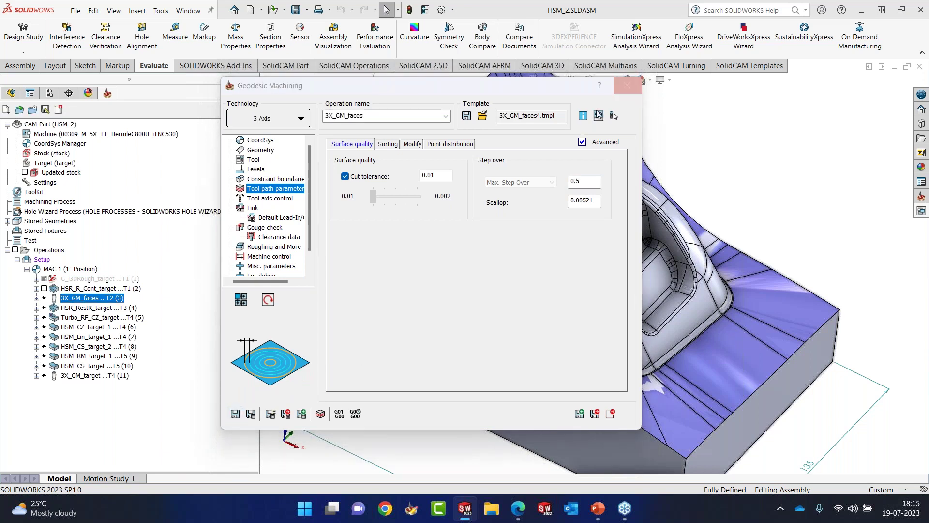
left_click(626, 85)
right_click(92, 297)
left_click(133, 179)
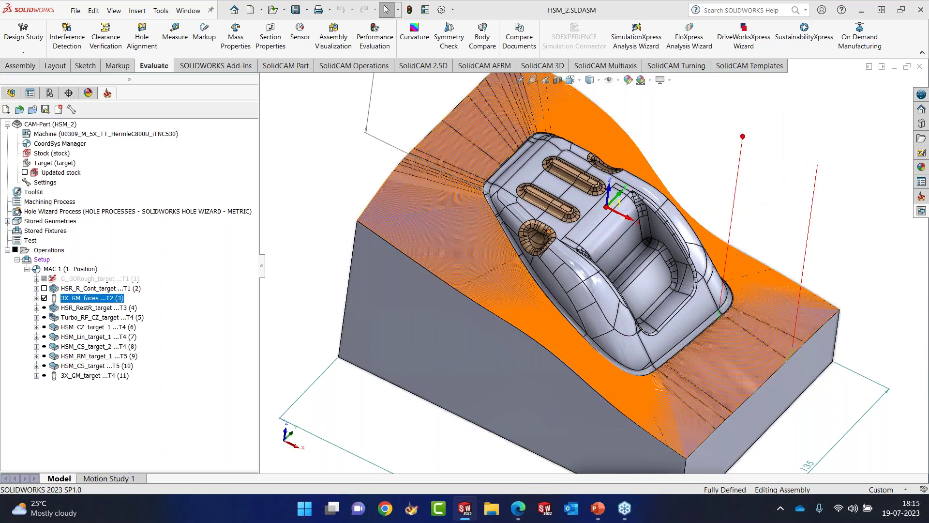
Examine the calculated geodesic finishing toolpath over the sloped faces around the central body, from several angles and close up.
scroll(623, 280, "down", 1)
middle_click_drag(622, 280, 716, 317)
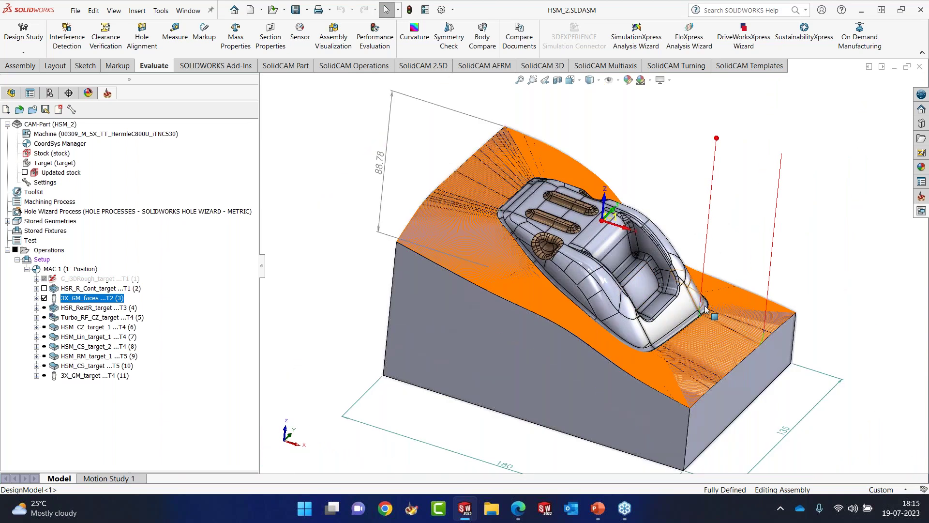
scroll(718, 322, "down", 4)
middle_click_drag(696, 259, 666, 373)
scroll(683, 346, "up", 6)
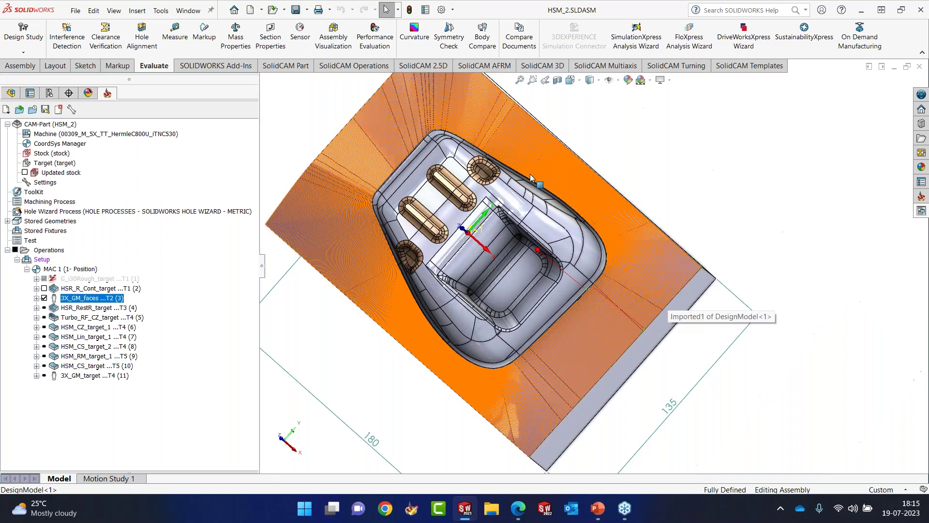
scroll(530, 177, "down", 5)
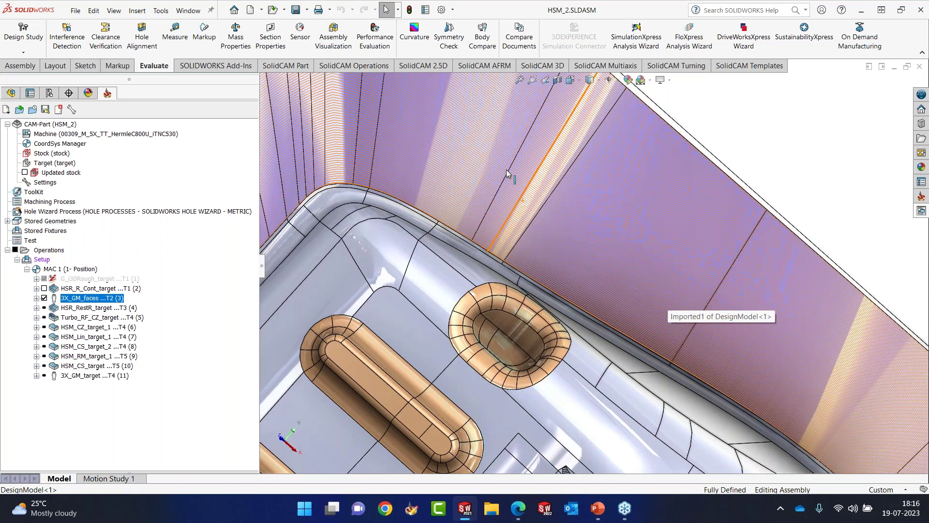
scroll(506, 173, "down", 2)
scroll(505, 192, "up", 5)
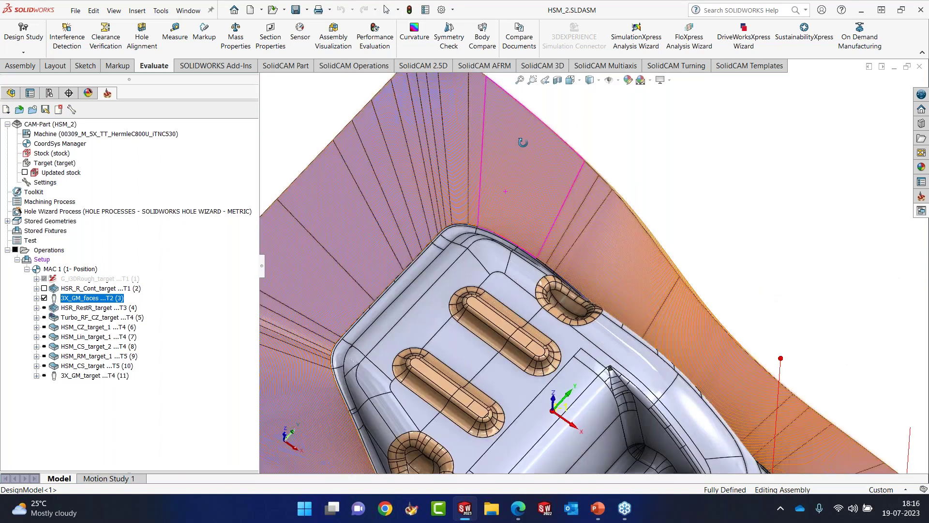
Display the model shaded without edges and examine the geodesic toolpath on the faces around the central body.
left_click(598, 80)
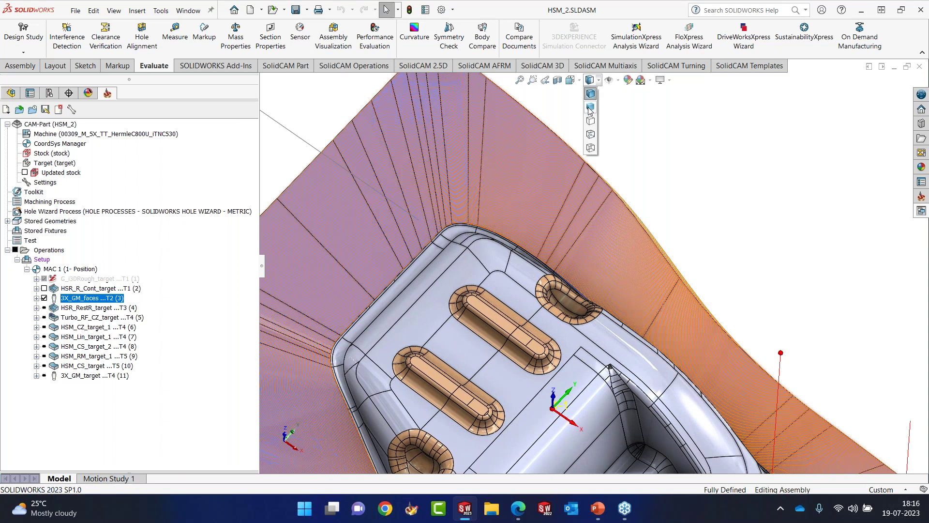
left_click(591, 107)
scroll(603, 179, "up", 5)
scroll(611, 379, "down", 6)
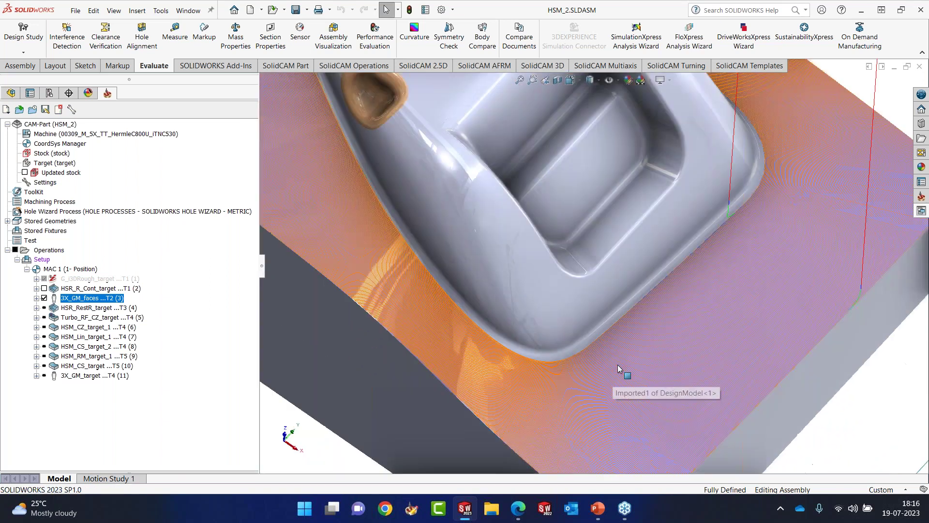
middle_click_drag(618, 365, 587, 271)
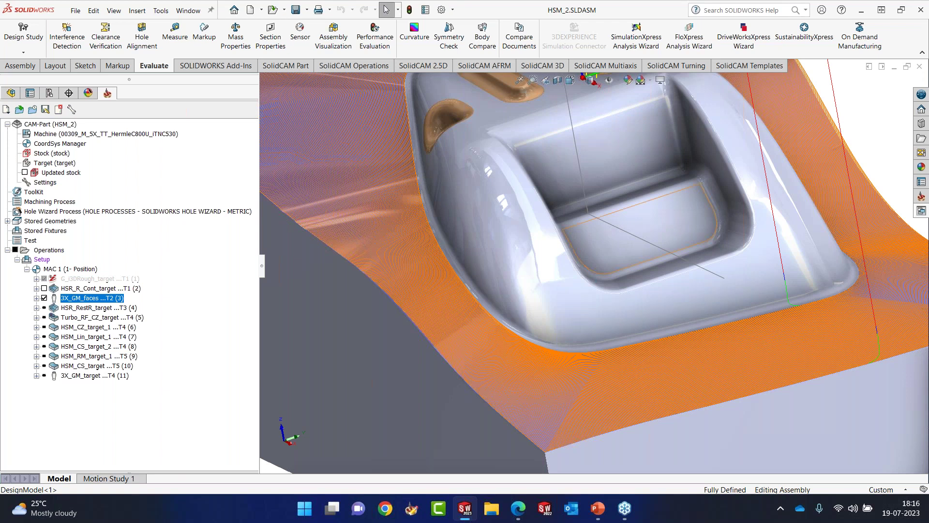
Hide the 3X_GM_faces toolpath and display the whole model shaded with edges again.
left_click(44, 298)
left_click(571, 80)
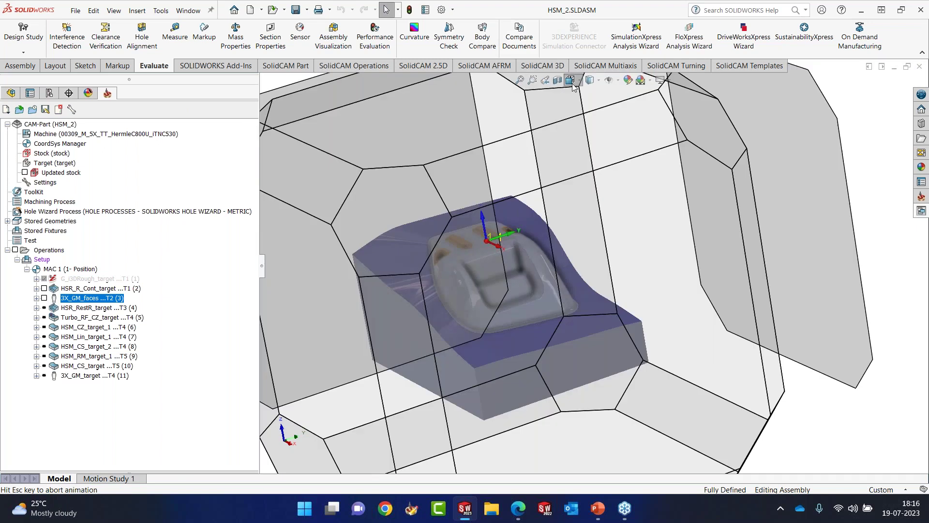
left_click(590, 80)
left_click(590, 93)
scroll(625, 215, "up", 5)
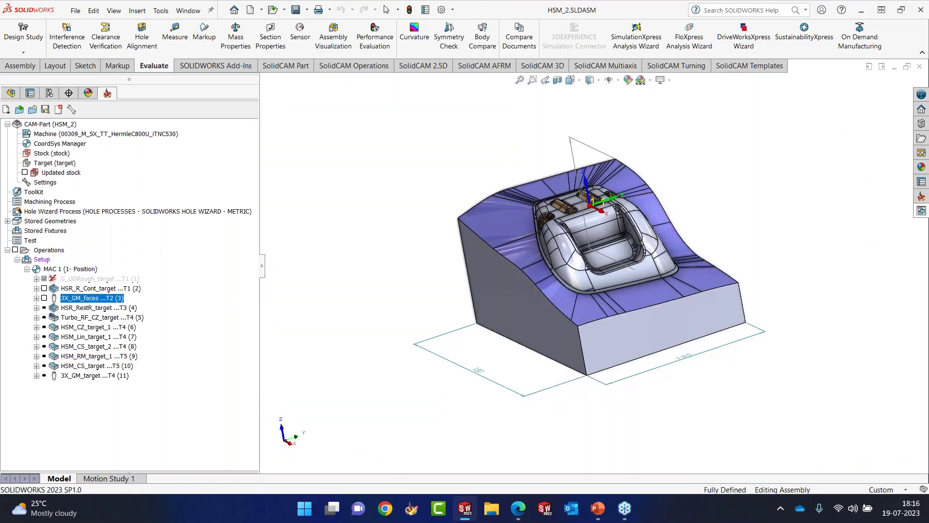
middle_click_drag(696, 227, 657, 314)
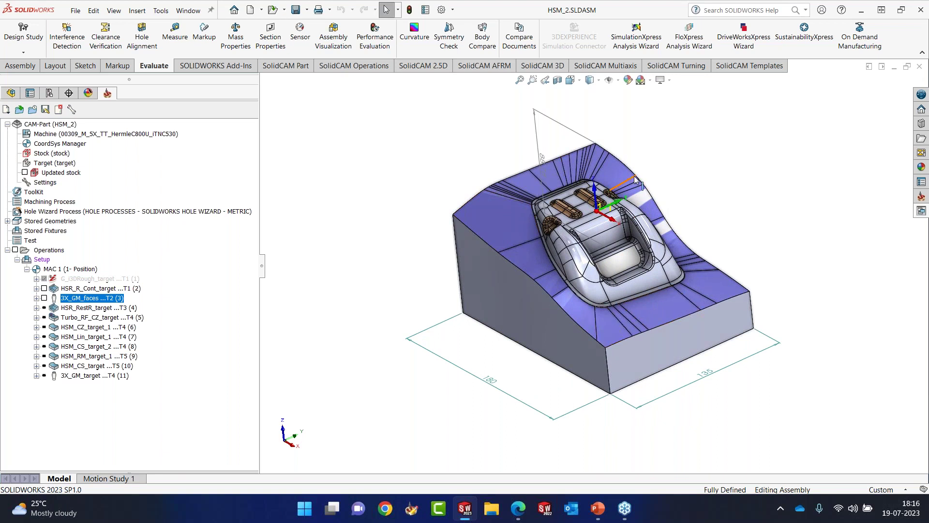
Simulate the 3X_GM_faces operation in SolidVerify on the roughed stock.
right_click(103, 300)
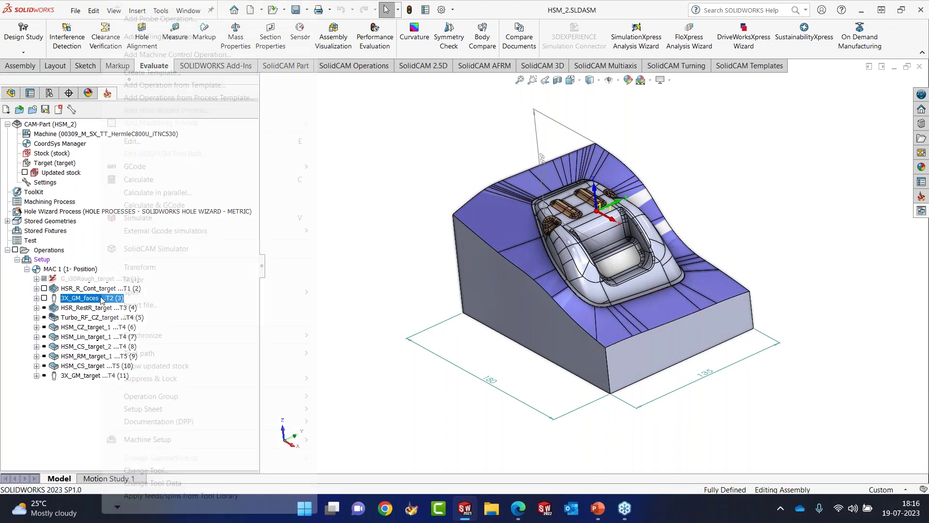
left_click(135, 217)
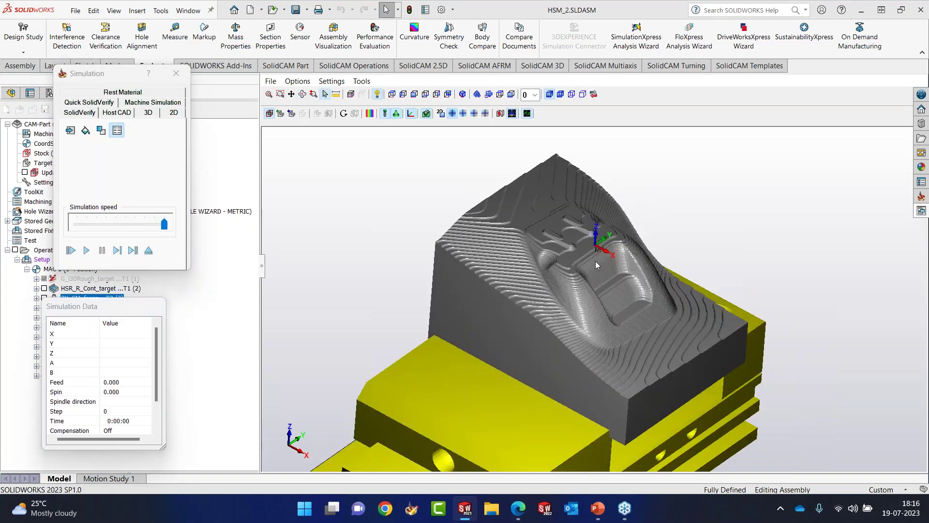
scroll(595, 248, "up", 3)
middle_click_drag(599, 252, 581, 253)
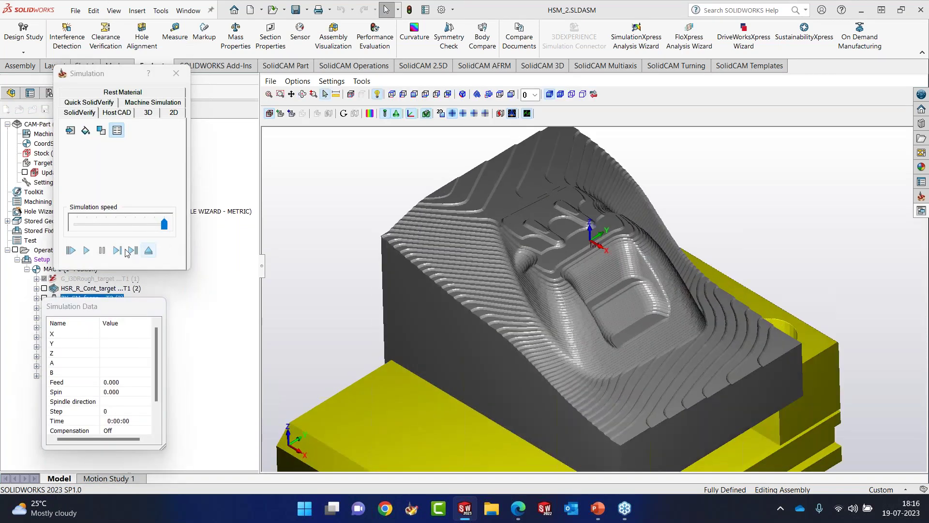
left_click(86, 251)
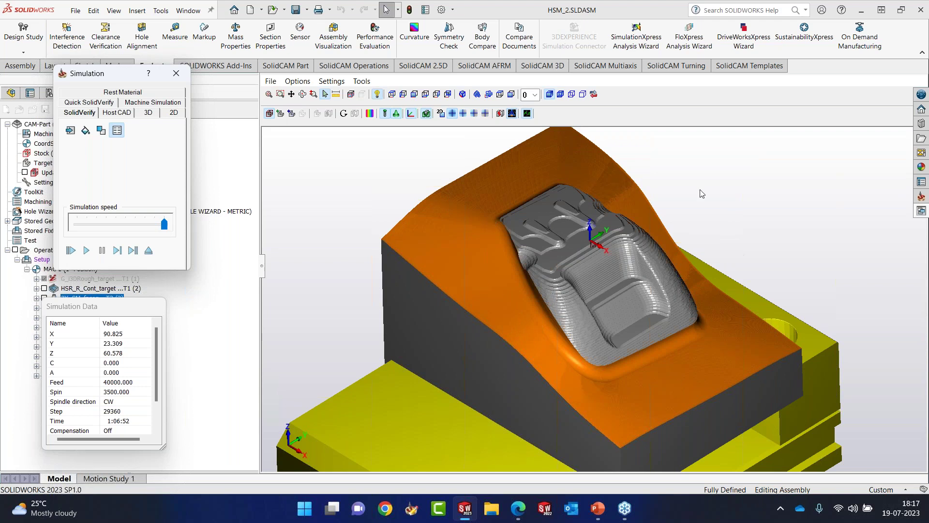
Load the target with CAM facetting, compare it with the machined stock around the central body, and exit the simulation.
left_click(370, 114)
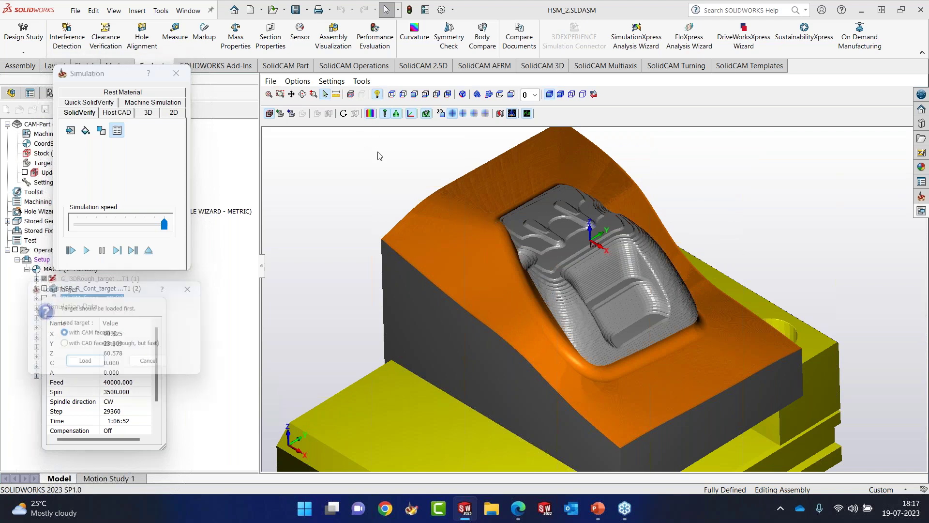
left_click_drag(110, 285, 158, 122)
left_click(128, 201)
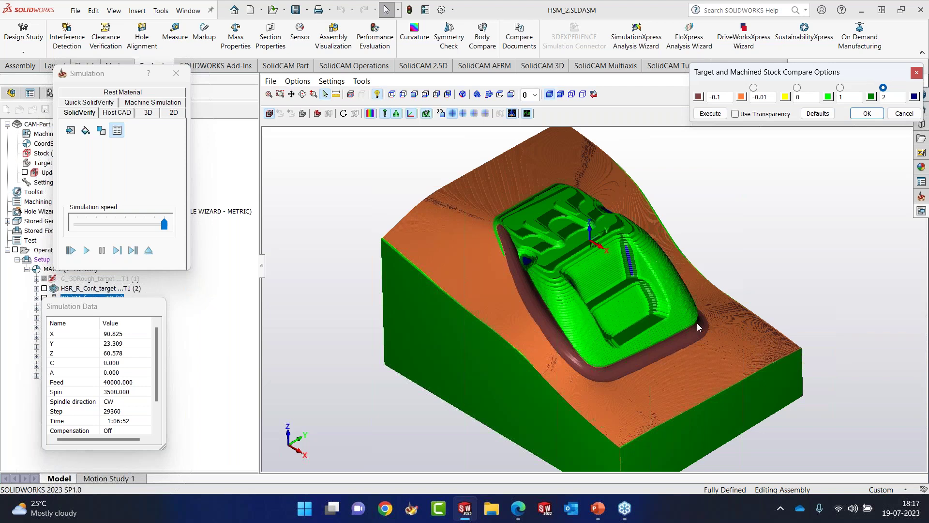
mouse_move(669, 276)
middle_mouse_down()
mouse_move(638, 284)
mouse_move(657, 277)
middle_mouse_up()
left_click(872, 114)
left_click(151, 253)
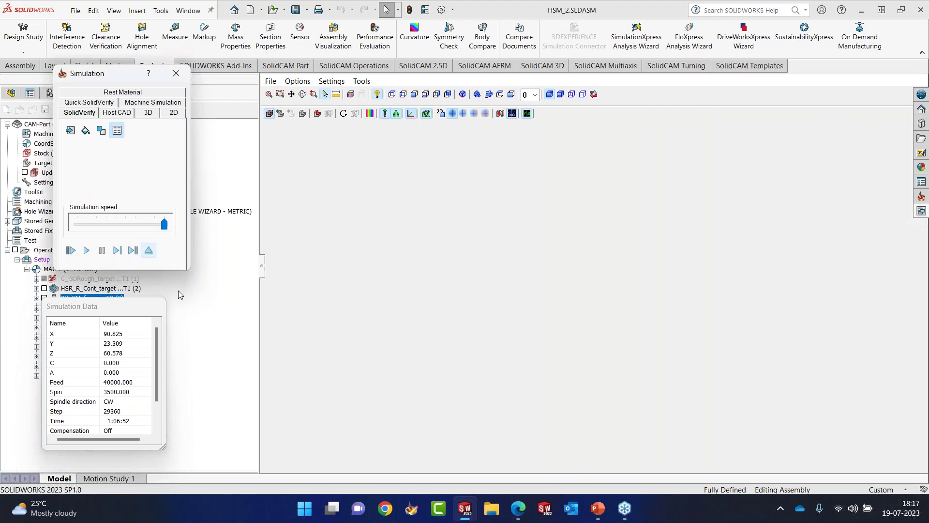
Edit the 3X_GM_faces operation and set the guide curves' offset from first curve to 6.5 in the advanced geometry options.
left_click(124, 141)
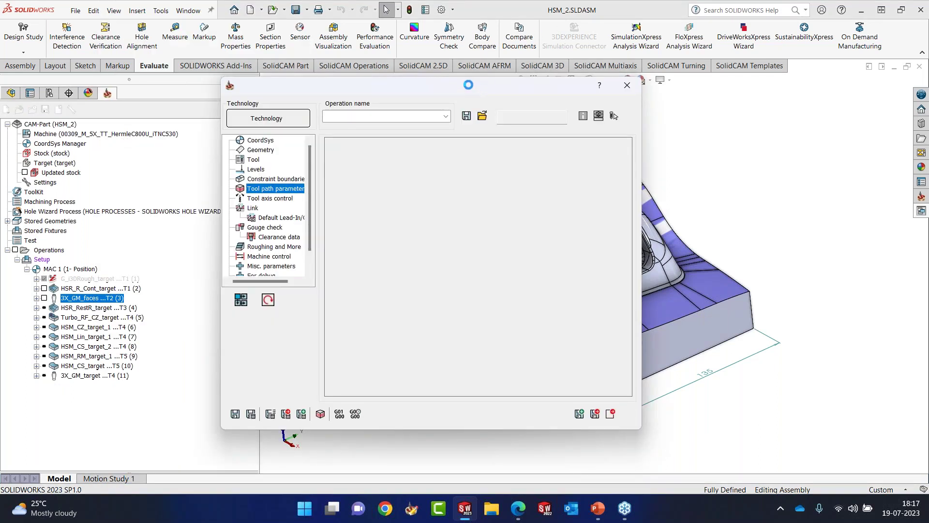
left_click(332, 156)
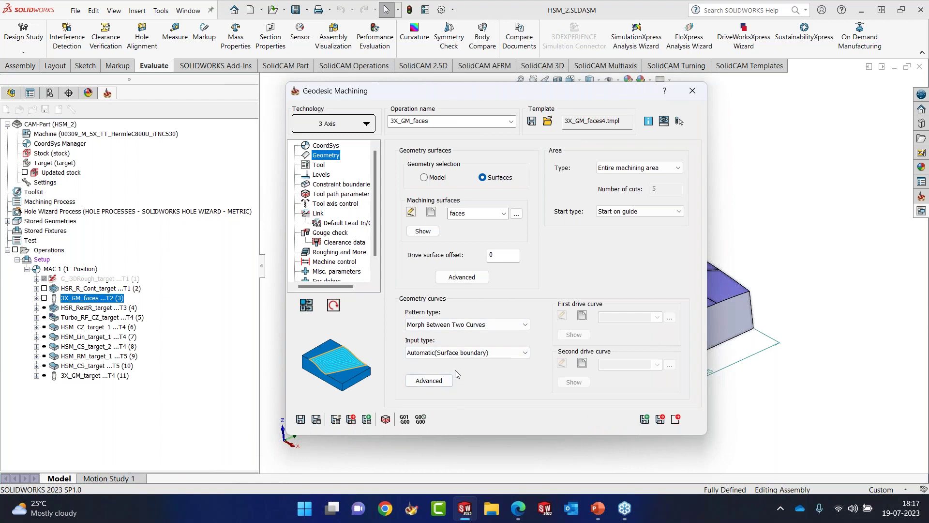
left_click(429, 382)
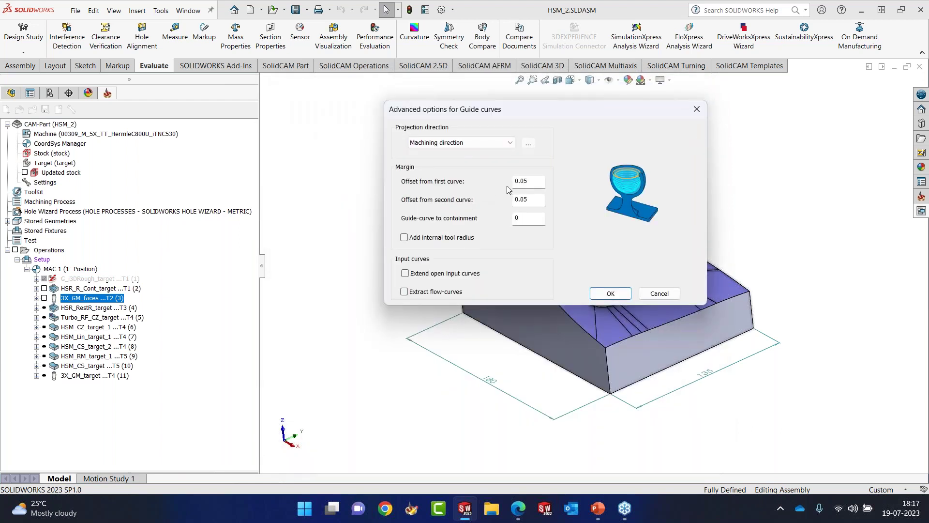
left_click(529, 181)
type("6.")
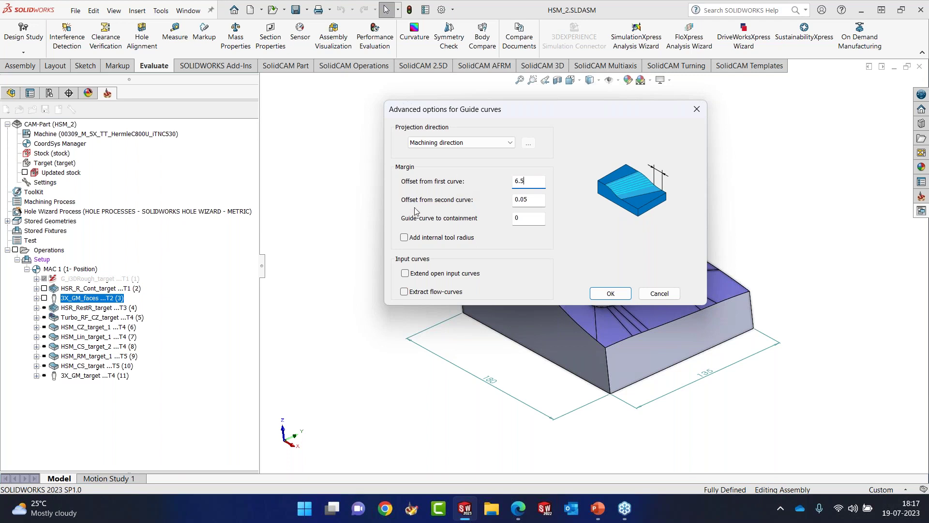
left_click(602, 294)
Save and calculate the modified 3X_GM_faces operation, close it, and inspect the new toolpath margin around the central body.
left_click(301, 419)
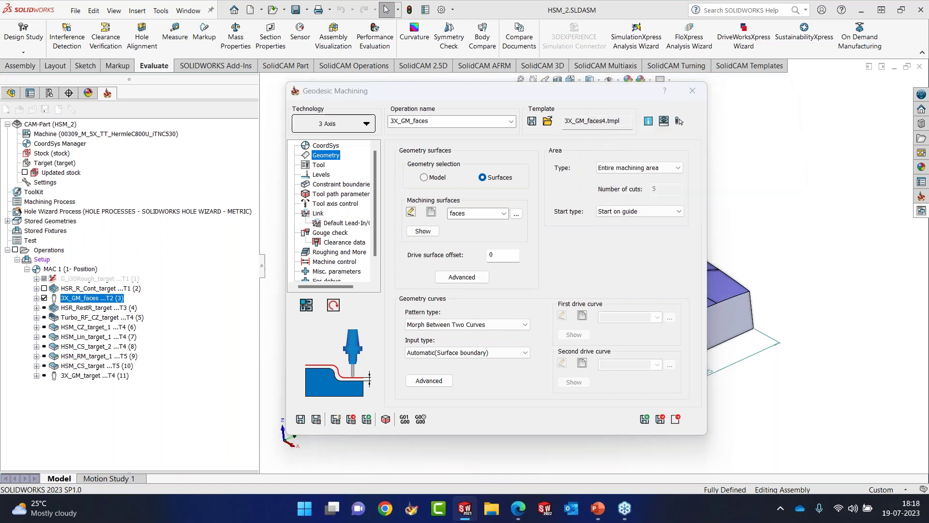
left_click(695, 92)
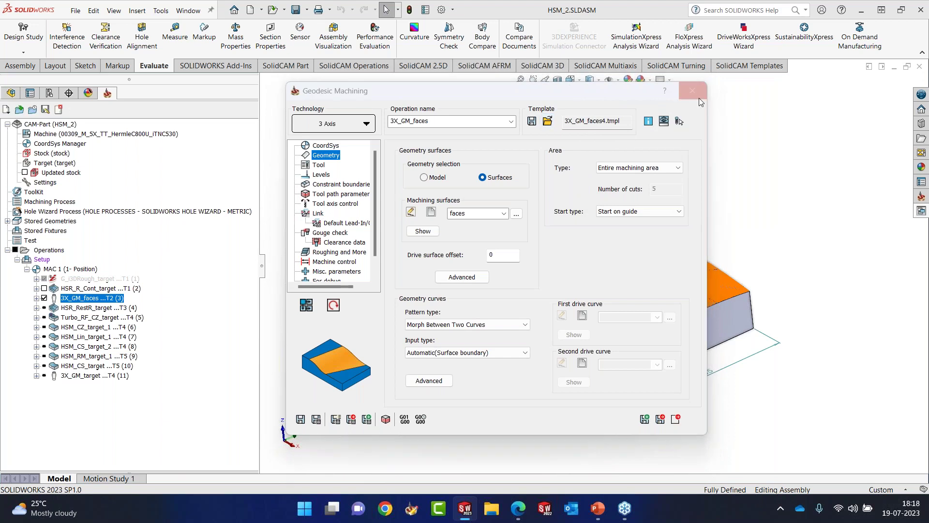
scroll(555, 237, "up", 5)
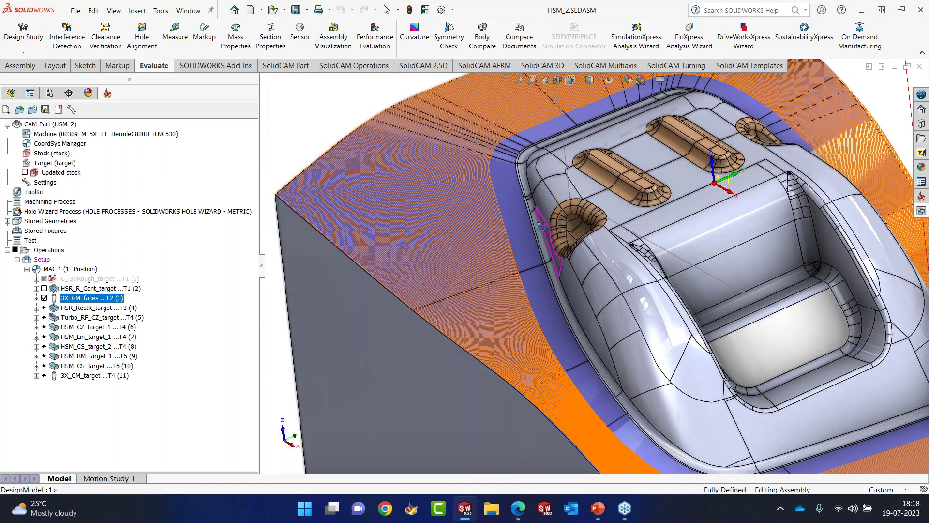
middle_click_drag(541, 226, 530, 254)
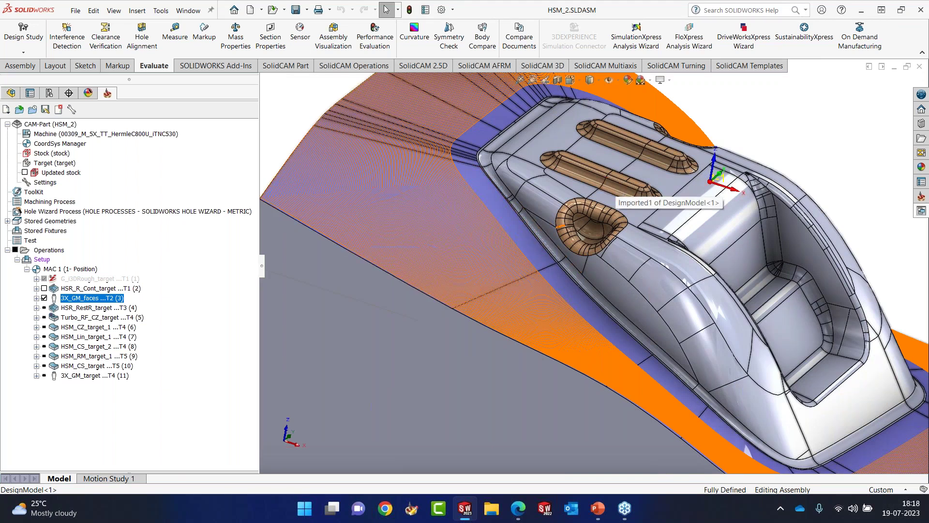
scroll(565, 248, "up", 5)
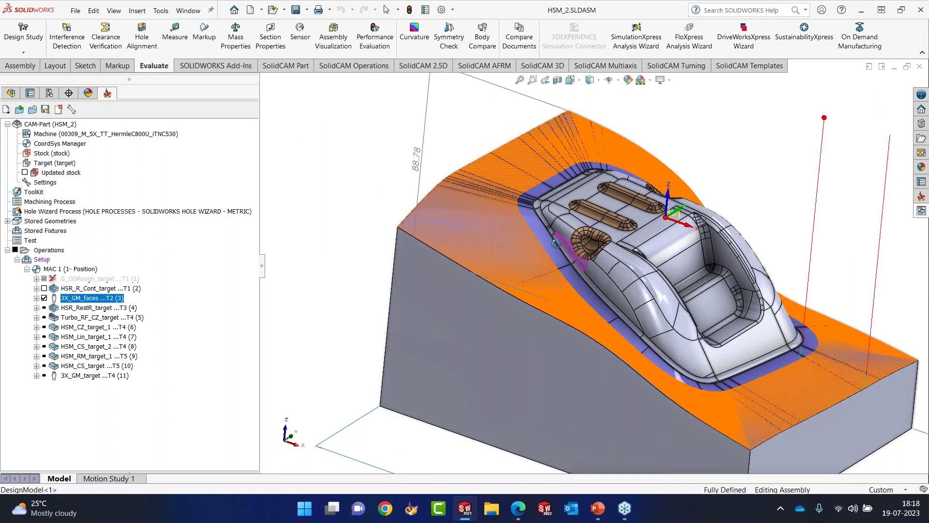
Run the SolidVerify simulation of the recalculated 3X_GM_faces operation.
right_click(97, 297)
left_click(121, 217)
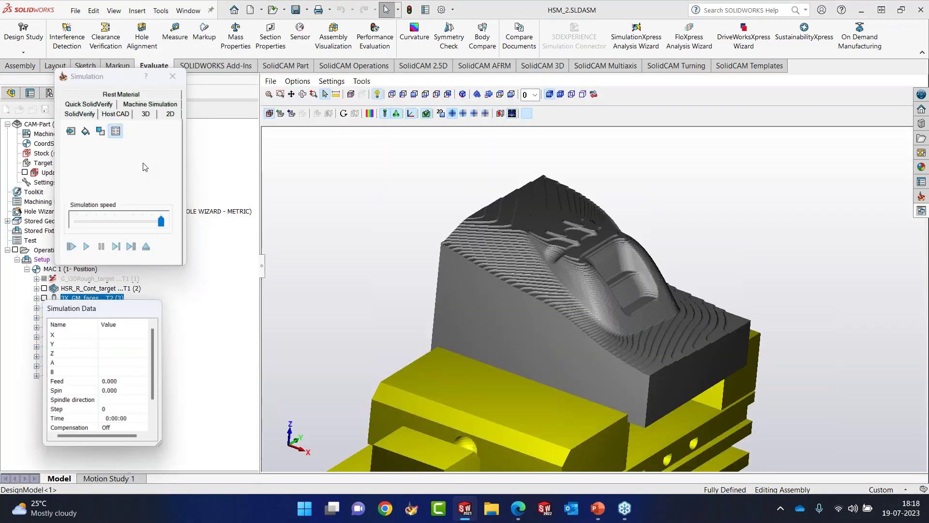
left_click(87, 251)
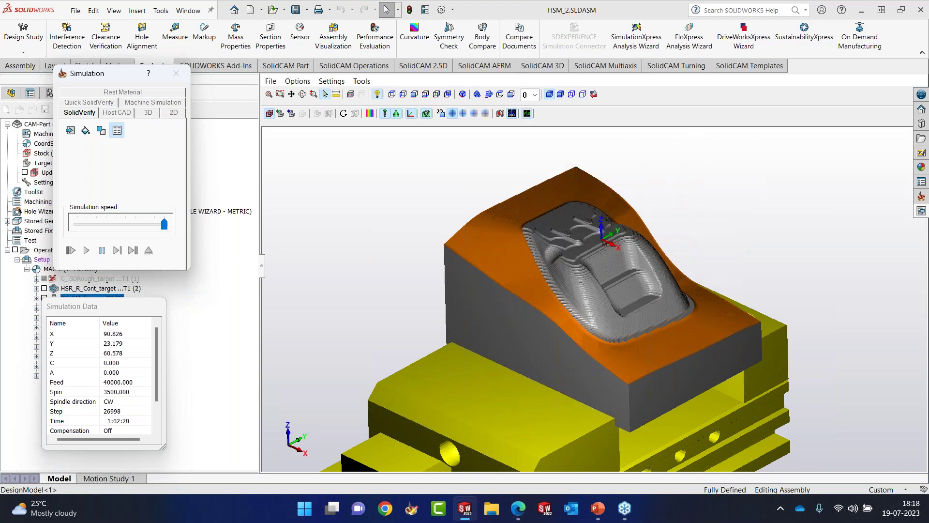
Compare the newly machined stock with the target loaded with CAM facetting, accept the comparison, and exit the simulation.
left_click(369, 115)
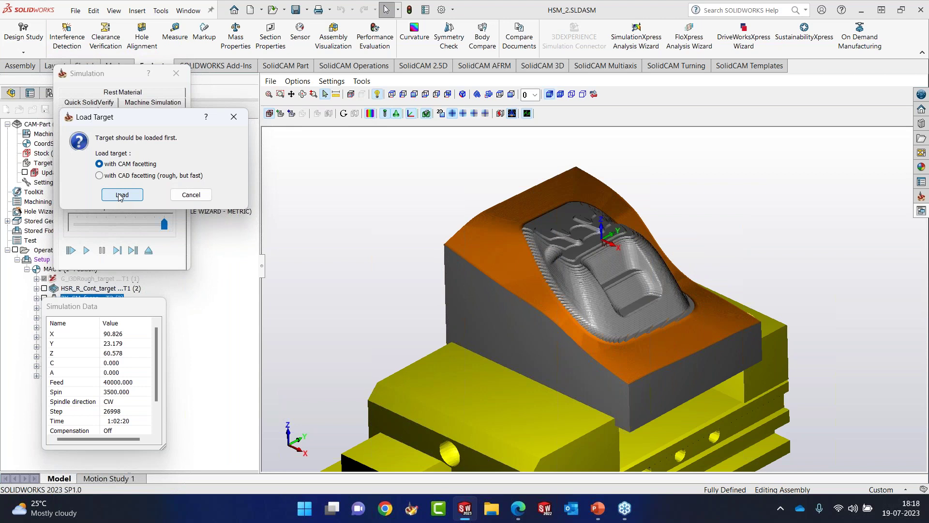
left_click(121, 194)
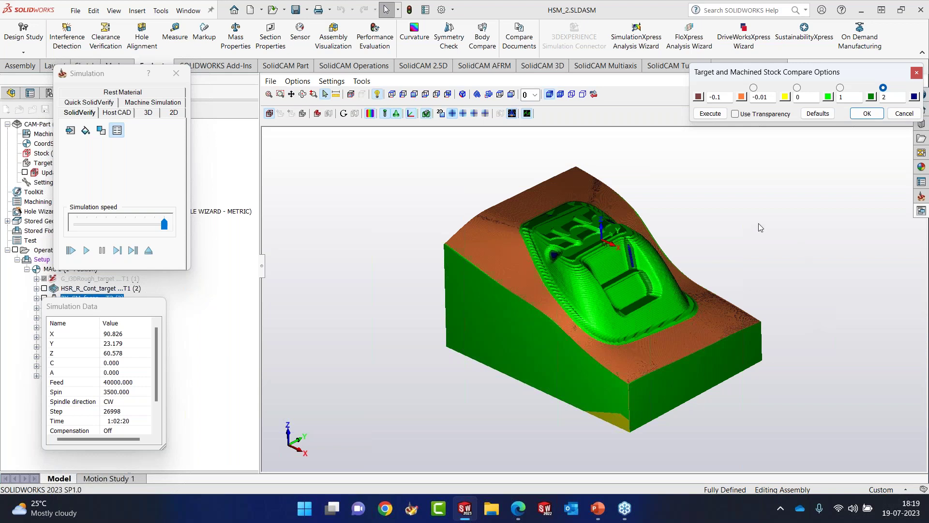
left_click(868, 115)
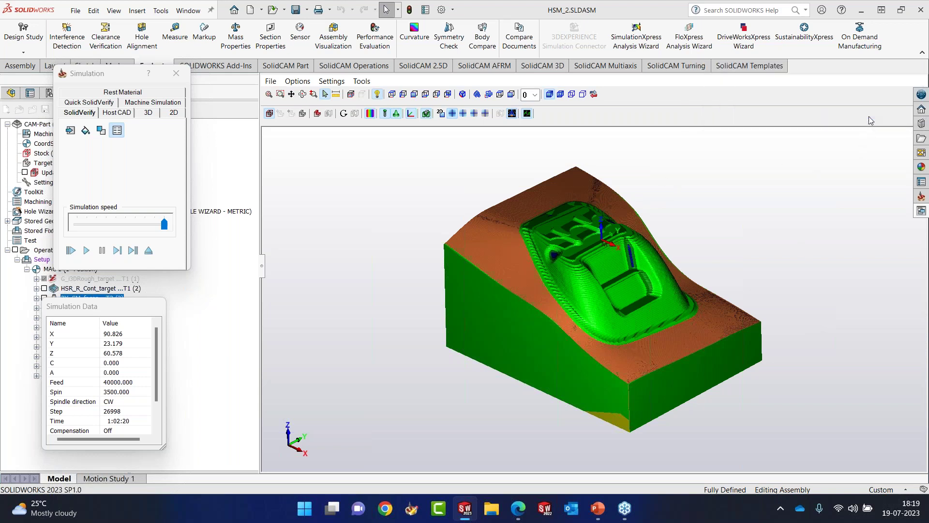
left_click(149, 249)
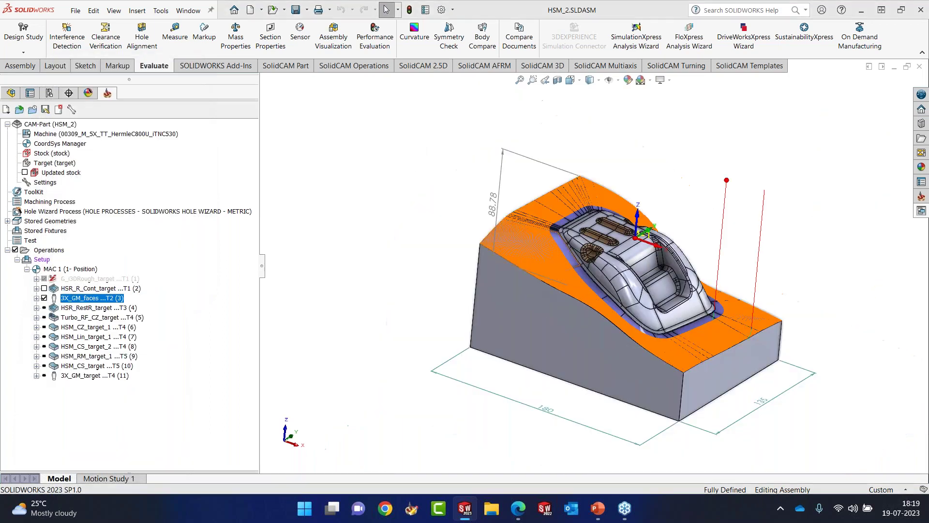
Open the HSR_RestR_target rest roughing operation for editing and review its tool and constraint boundaries.
right_click(75, 308)
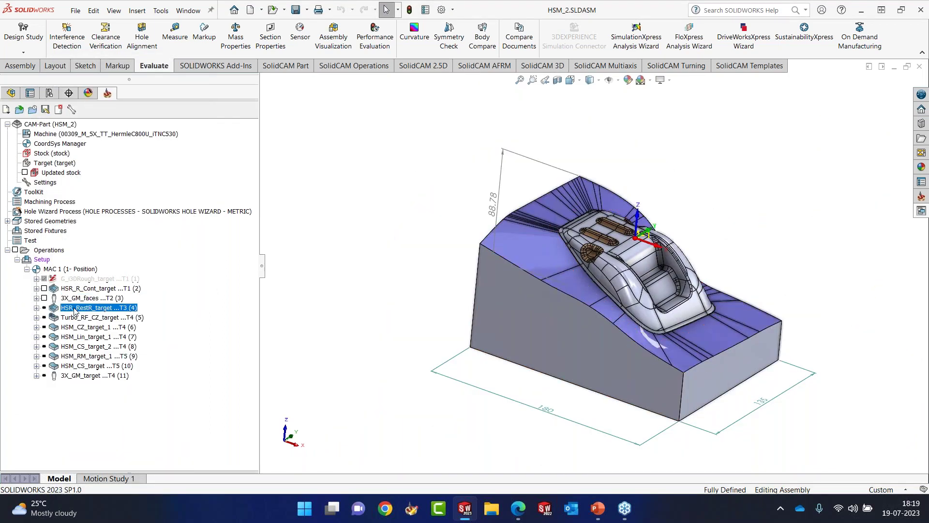
left_click(130, 142)
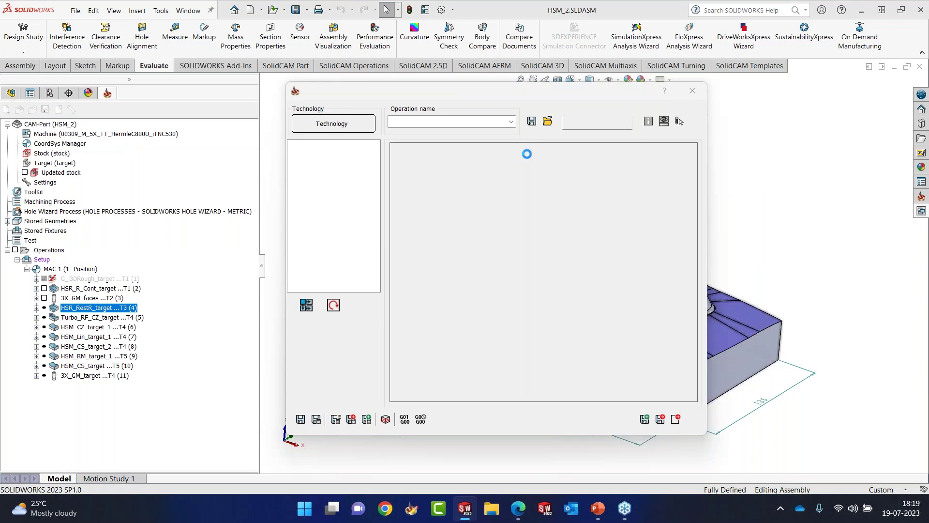
left_click(318, 156)
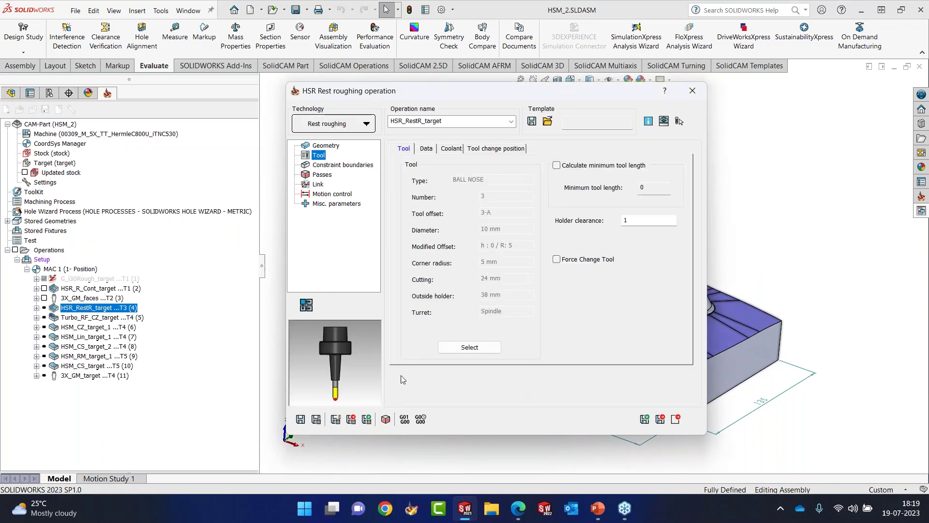
left_click(331, 165)
Check the rest roughing operation's wall offset, floor offset, step down and minimum offset in its passes parameters.
left_click(323, 174)
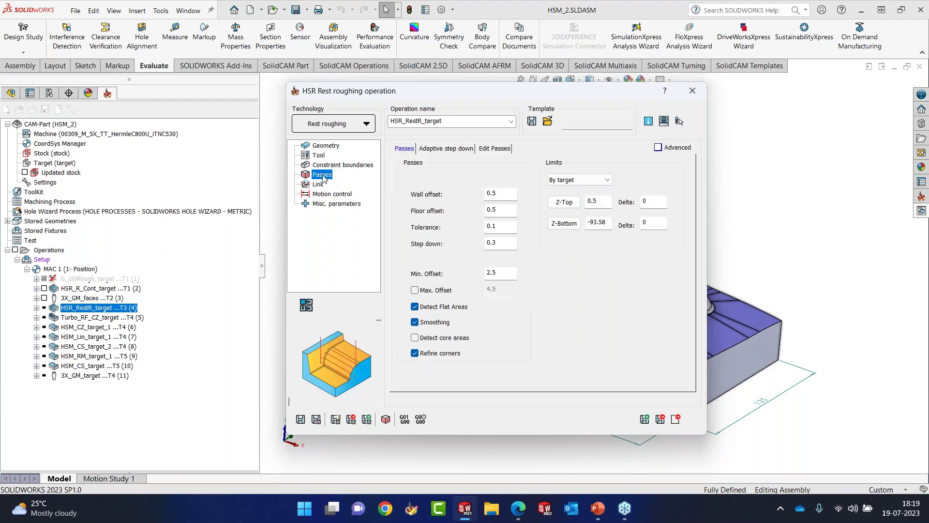
double_click(501, 195)
double_click(499, 210)
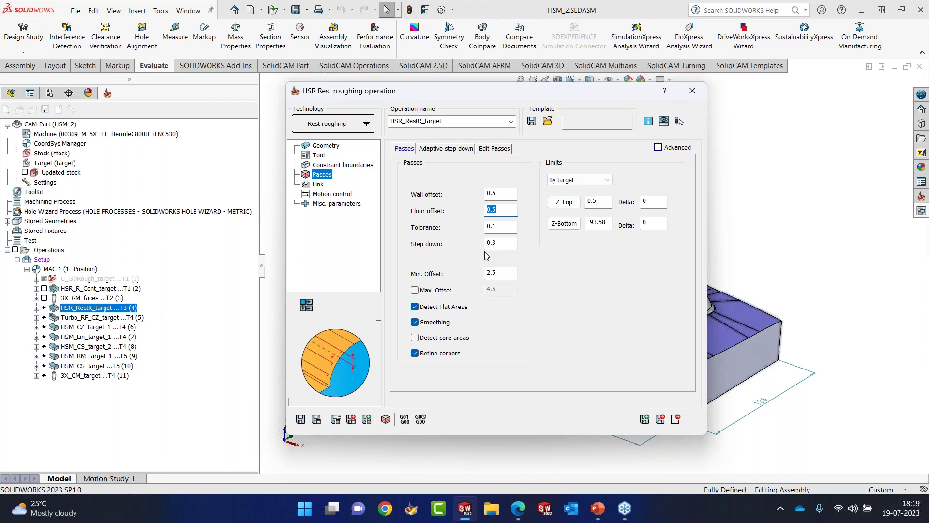
double_click(508, 243)
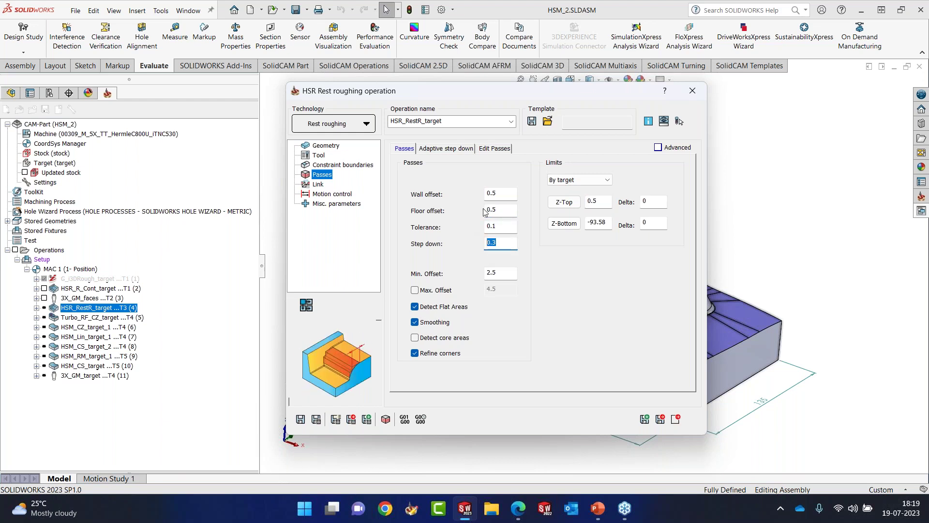
double_click(498, 273)
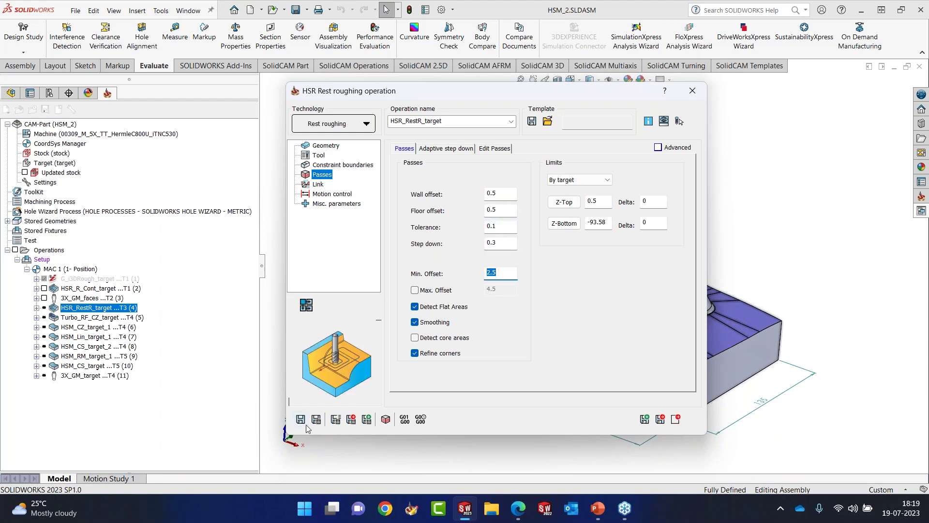
Close the rest roughing settings, calculate the HSR_RestR_target operation, and inspect its tool path in the corners of the seat-shaped pocket.
left_click(695, 92)
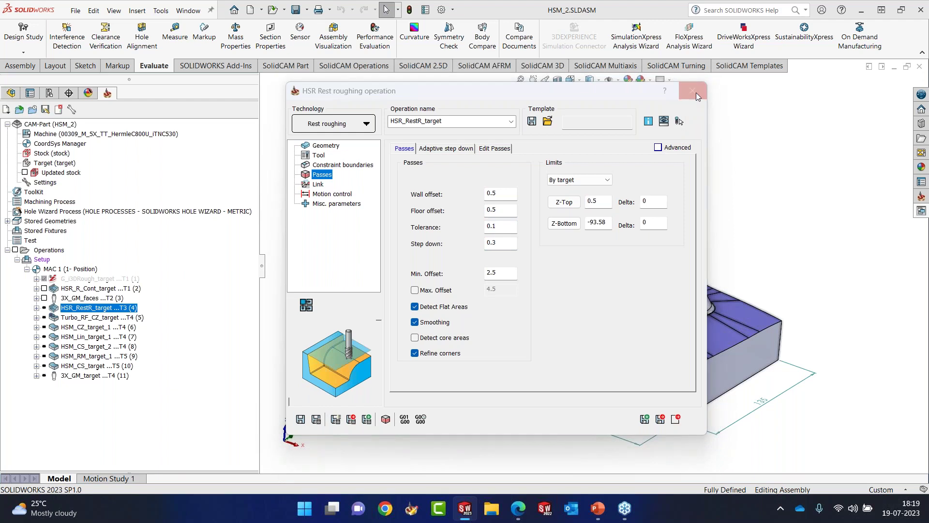
right_click(129, 307)
left_click(165, 180)
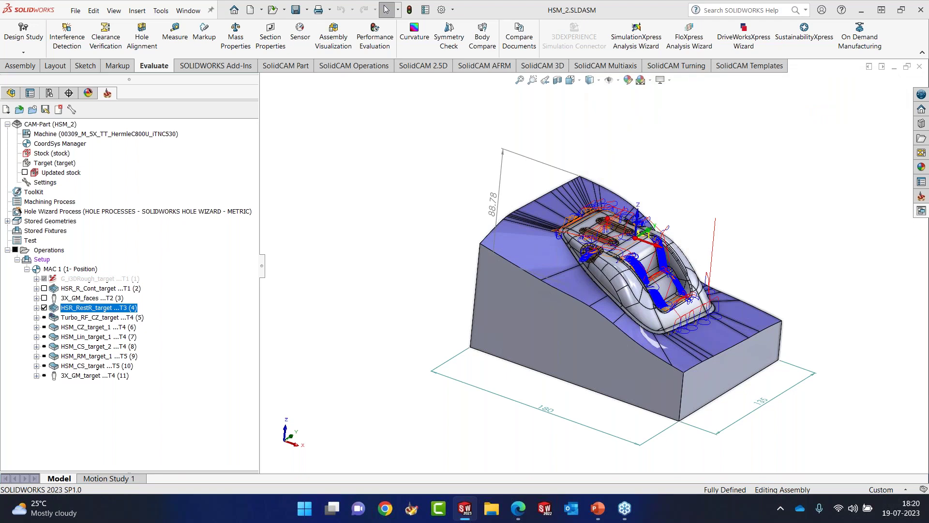
scroll(686, 239, "down", 2)
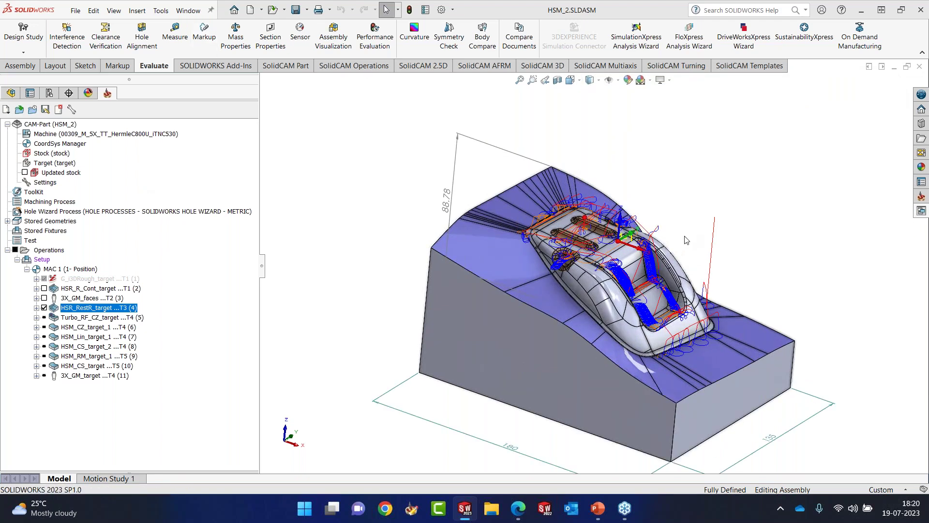
scroll(686, 239, "down", 5)
mouse_move(560, 301)
middle_mouse_down()
mouse_move(541, 346)
mouse_move(573, 294)
middle_mouse_up()
scroll(552, 318, "down", 3)
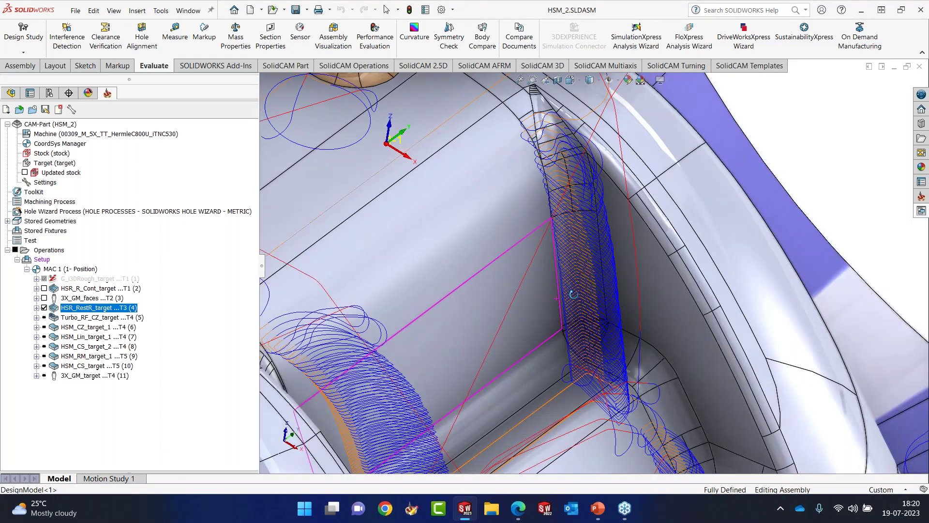
scroll(573, 295, "up", 3)
Run the SolidVerify simulation of HSR_RestR_target, inspect the machined corners, and exit the simulation.
right_click(109, 307)
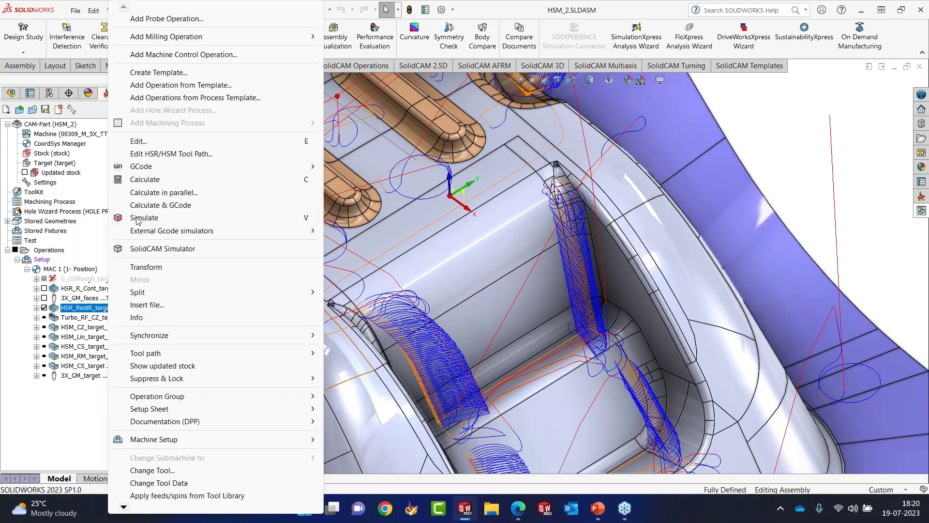
left_click(140, 218)
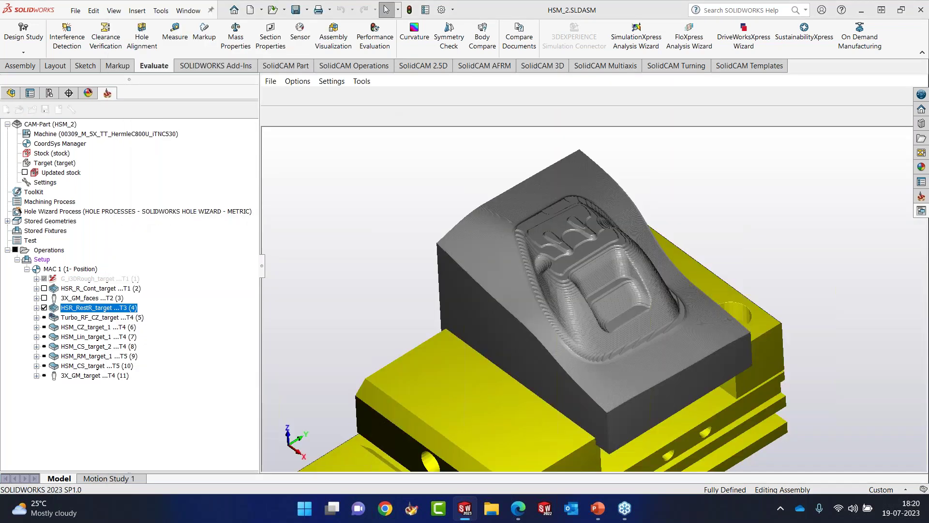
left_click(86, 249)
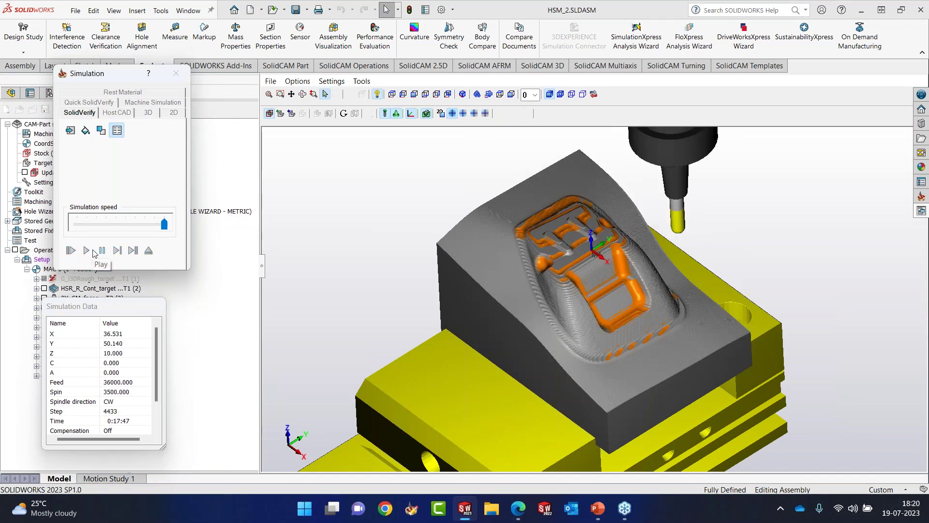
middle_click_drag(575, 245, 573, 262)
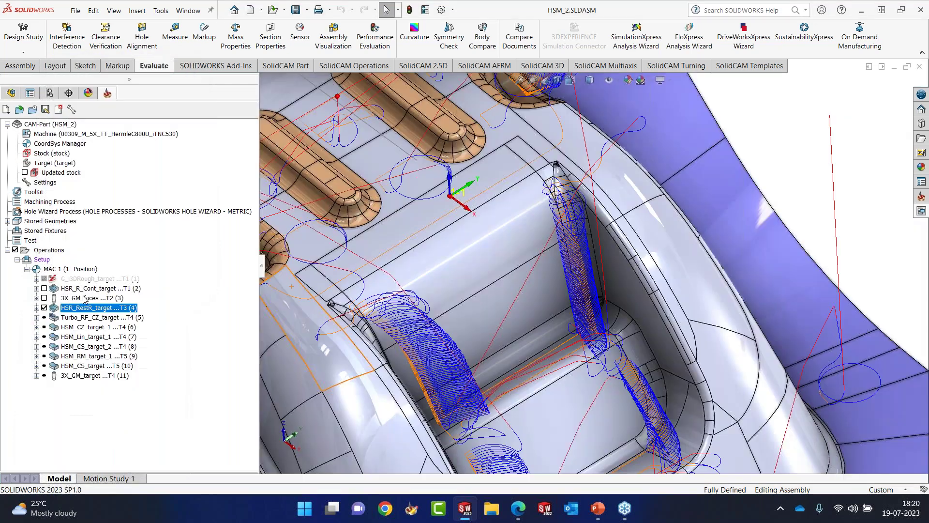
Hide the HSR_RestR_target tool path, open the Turbo_RF_CZ_target operation for editing, and check its tool data.
left_click(44, 308)
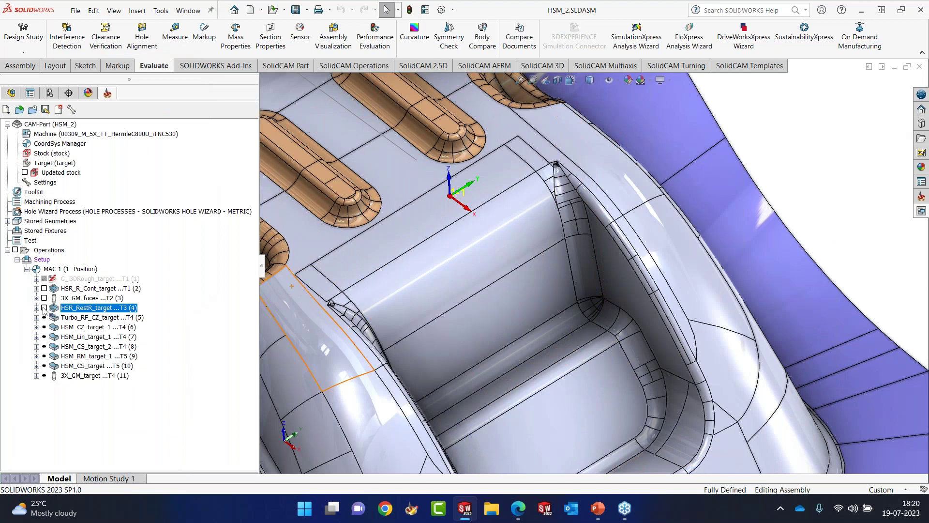
scroll(455, 297, "up", 3)
middle_click_drag(484, 295, 538, 244)
right_click(89, 318)
left_click(114, 141)
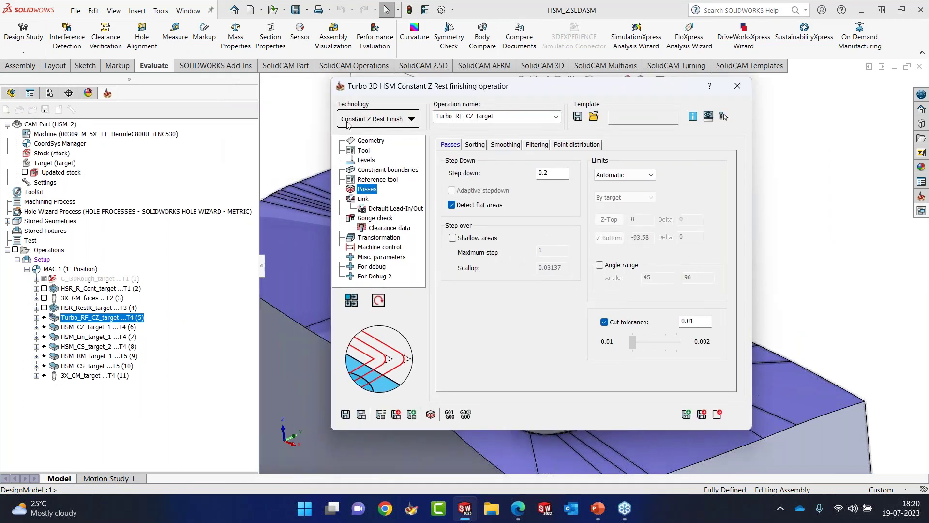
left_click(363, 150)
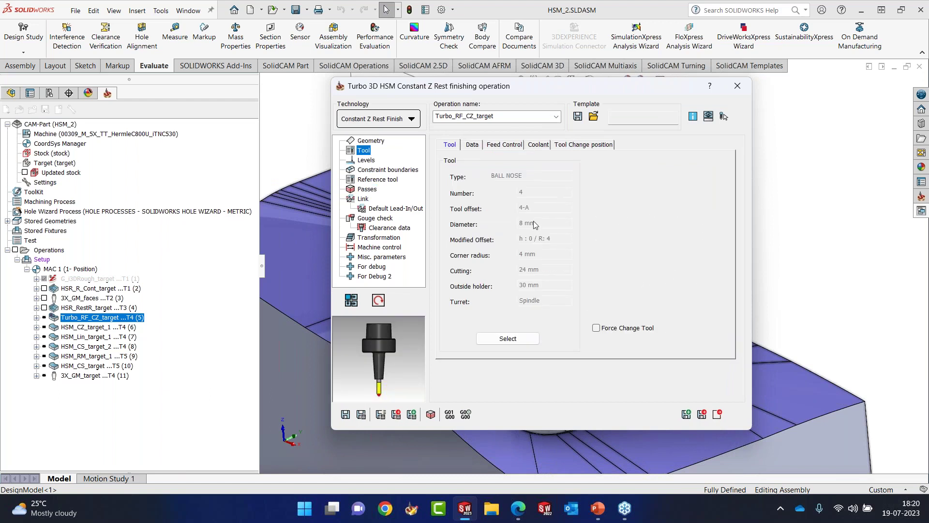
Review the Constant Z Rest finishing operation's reference tool, minimum rest height, expand rest area and passes, and close it.
left_click(389, 180)
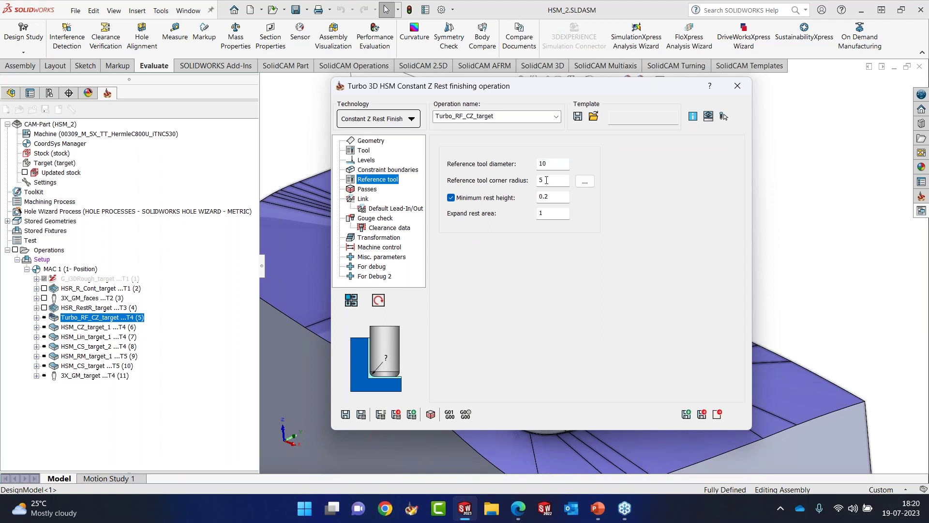
double_click(544, 196)
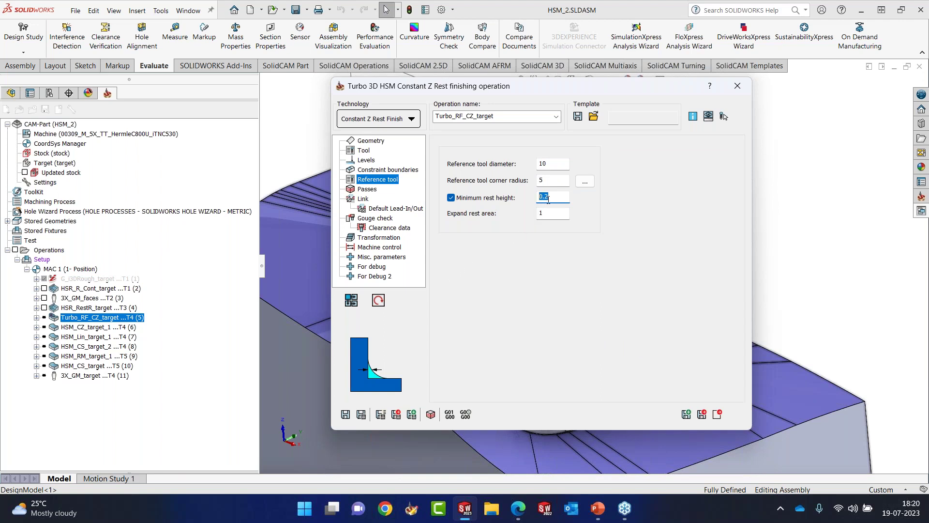
double_click(540, 216)
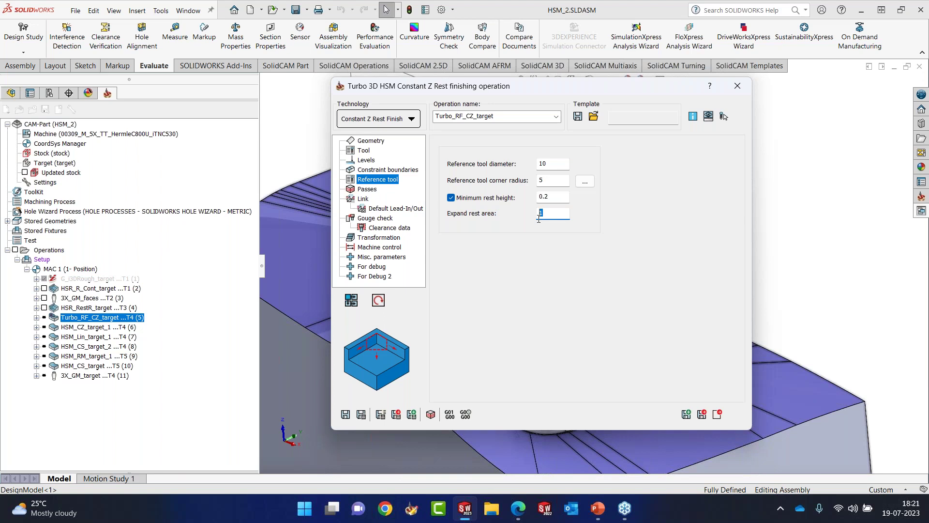
left_click(364, 190)
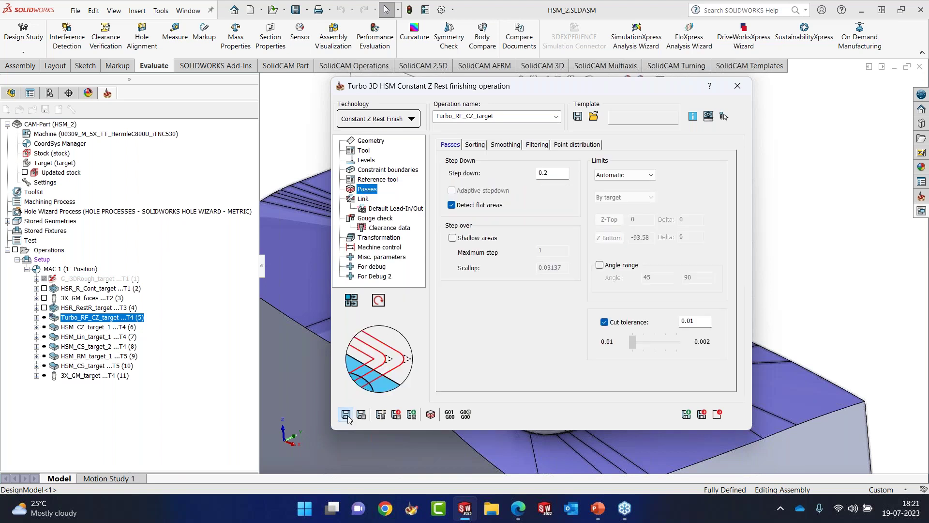
left_click(157, 282)
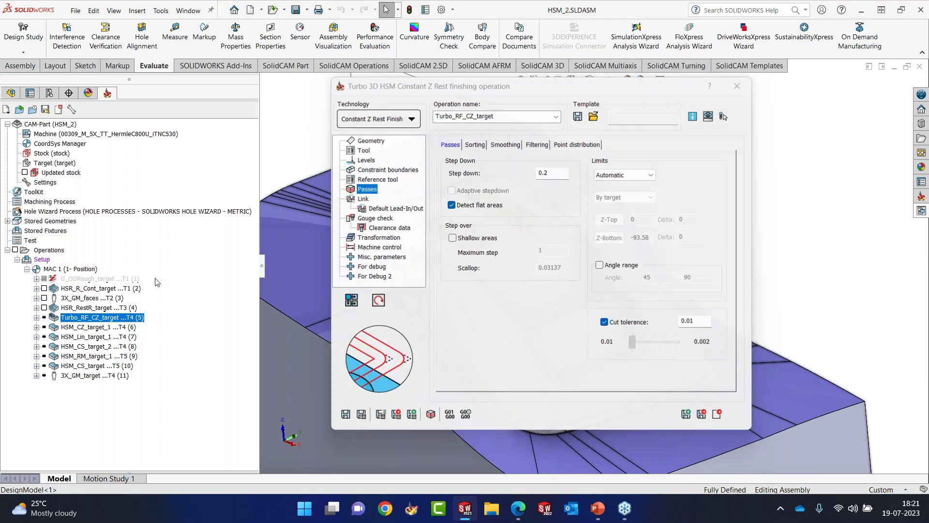
Calculate the Turbo_RF_CZ_target operation and inspect its rest finishing tool path along the inner pocket corners.
right_click(92, 318)
left_click(130, 180)
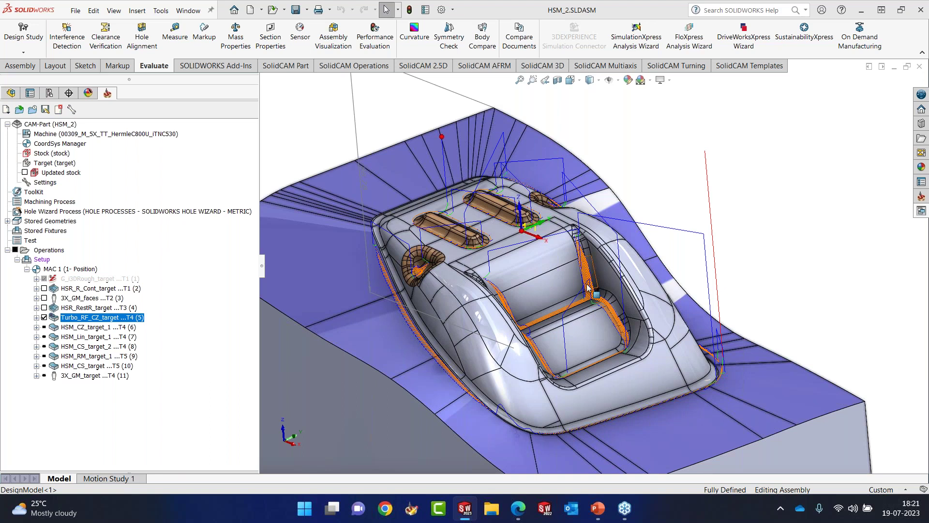
scroll(599, 219, "up", 5)
middle_click_drag(600, 219, 600, 246)
scroll(491, 274, "down", 2)
middle_click_drag(490, 274, 477, 280)
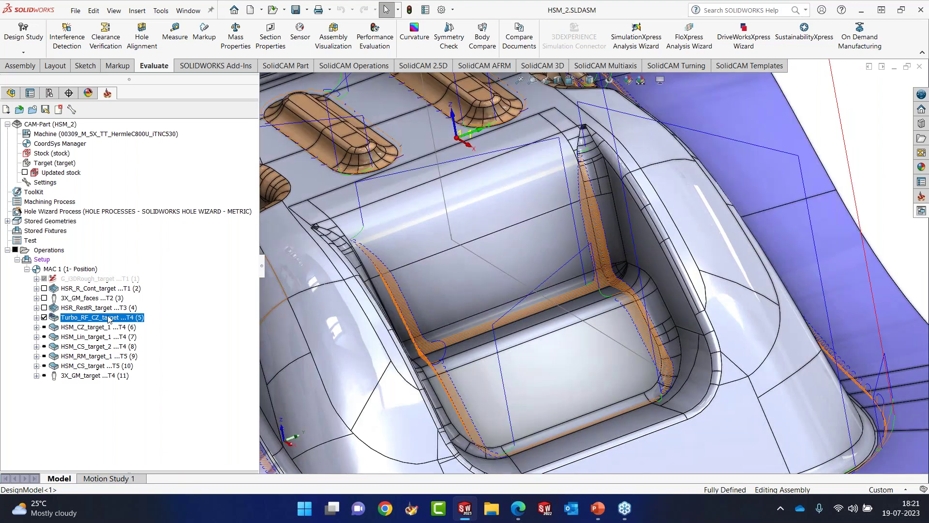
Reopen Turbo_RF_CZ_target, review its sorting and smoothing options, and examine how the passes turn in the pocket corner.
right_click(108, 317)
left_click(139, 141)
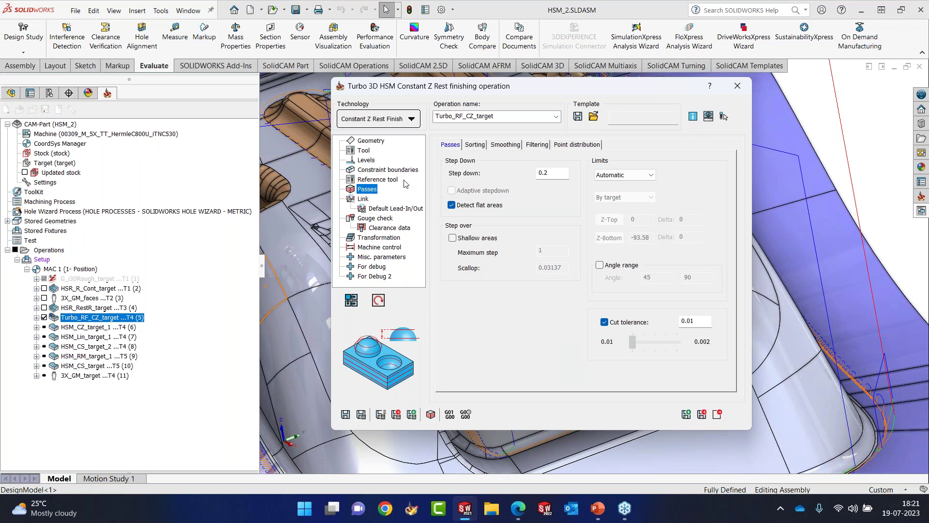
left_click(473, 145)
left_click(505, 144)
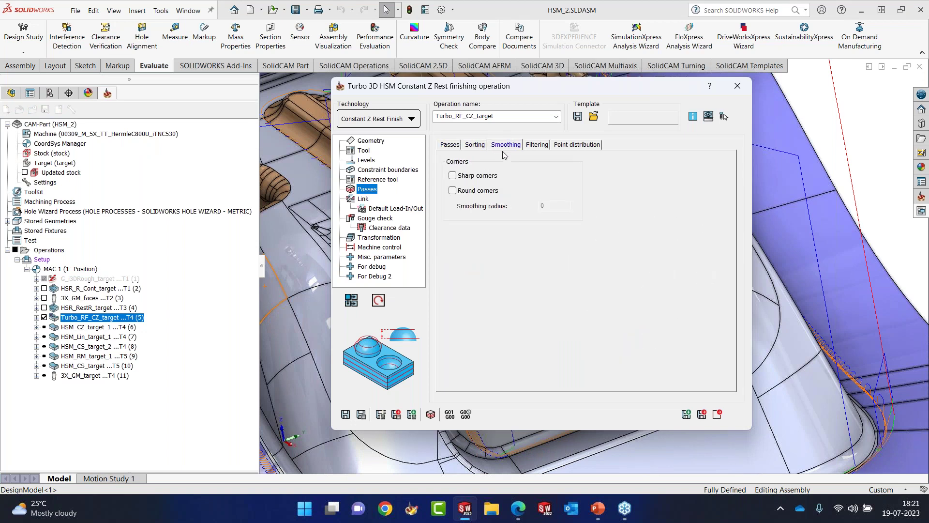
left_click_drag(560, 91, 263, 125)
scroll(602, 264, "down", 6)
middle_click_drag(601, 264, 637, 358)
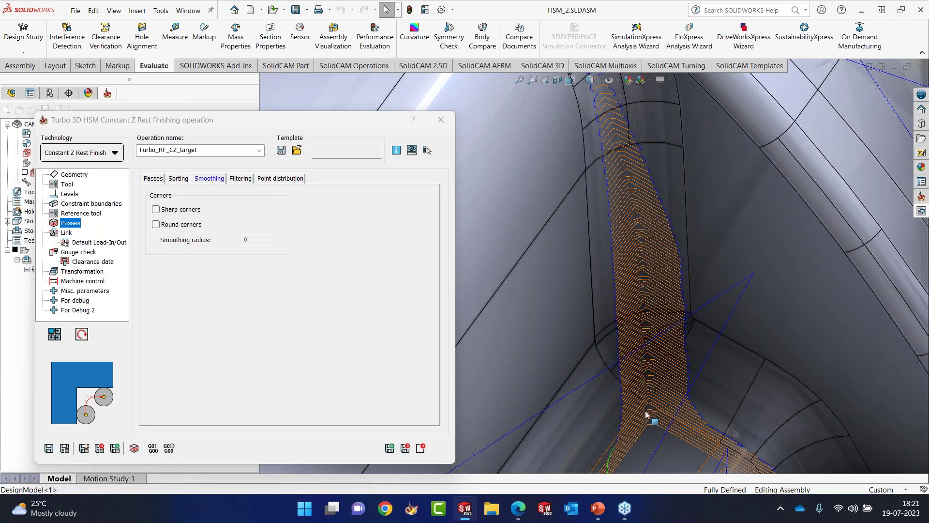
Enable Sharp corners smoothing in Turbo_RF_CZ_target, save and recalculate it, and inspect the updated tool path.
left_click_drag(284, 118, 352, 92)
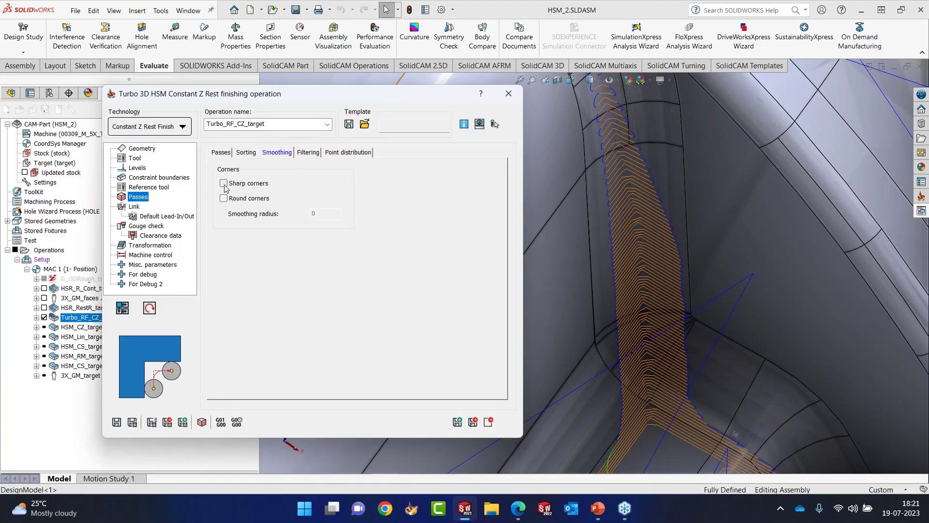
left_click(224, 183)
left_click(132, 422)
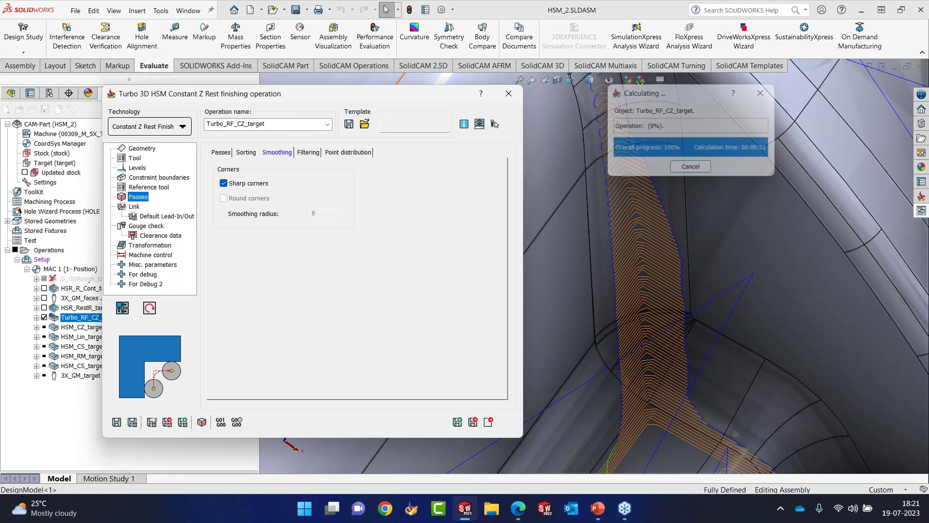
left_click(511, 97)
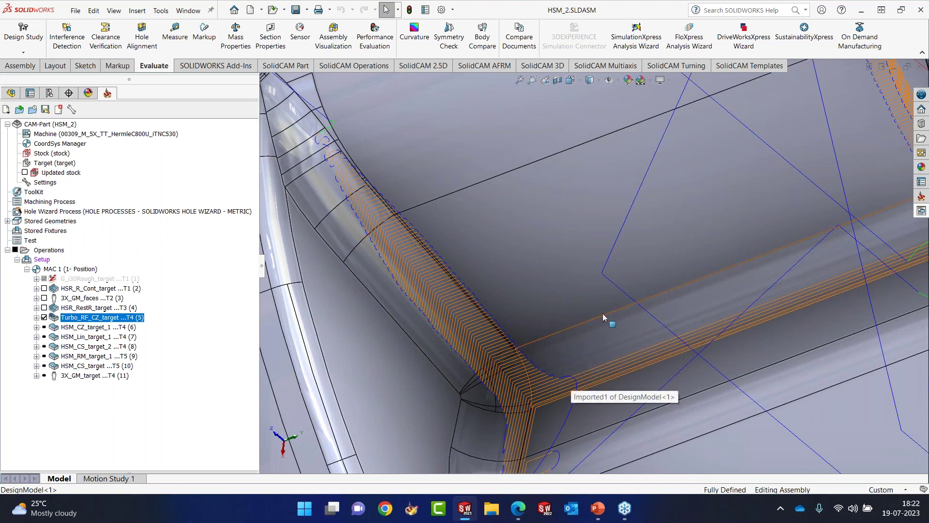
middle_click_drag(619, 224, 682, 208)
scroll(678, 216, "up", 10)
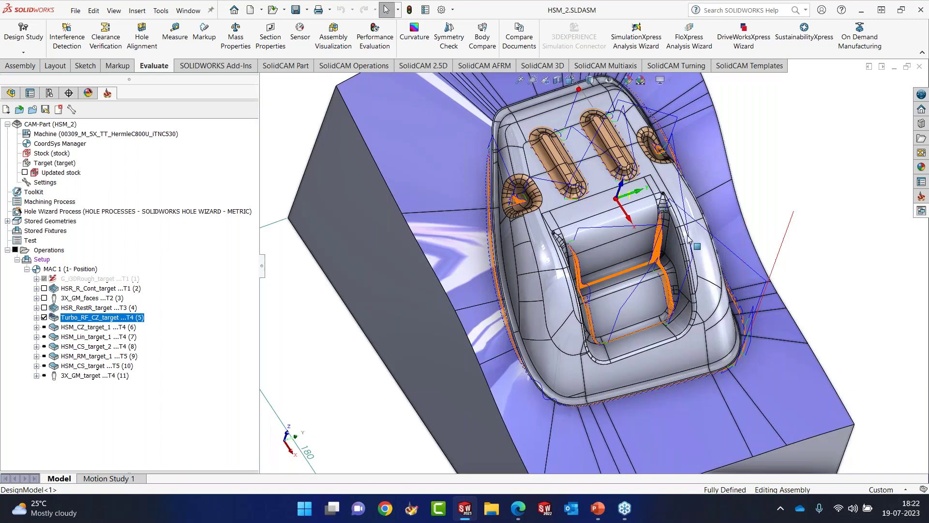
middle_click_drag(646, 258, 707, 193)
Open the HSM_CZ_target_1 Constant Z operation, check its lower and upper angle limits, and close it.
right_click(74, 329)
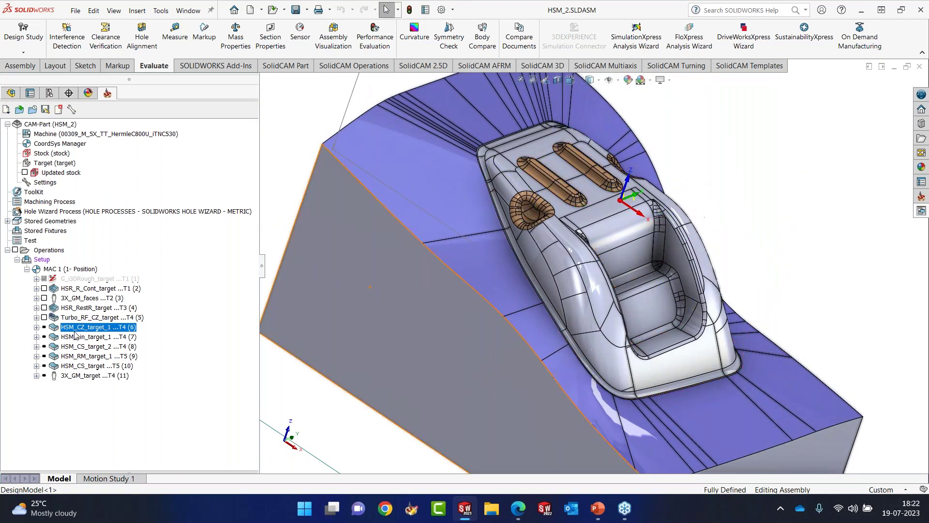
left_click(112, 141)
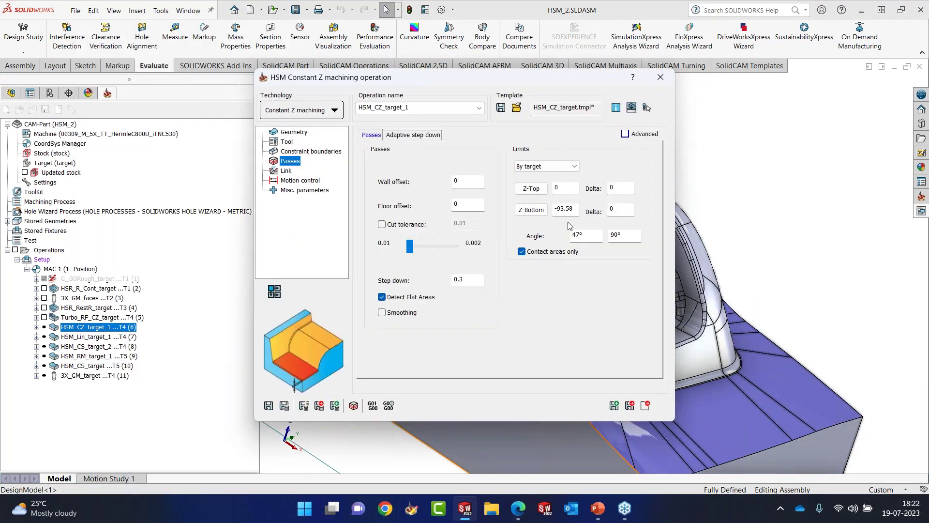
left_click(579, 235)
left_click(629, 237)
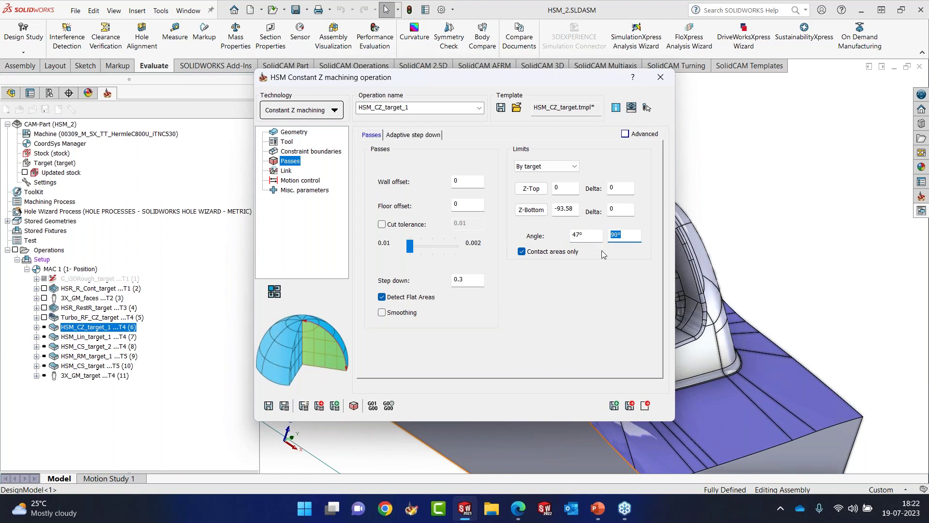
left_click(277, 408)
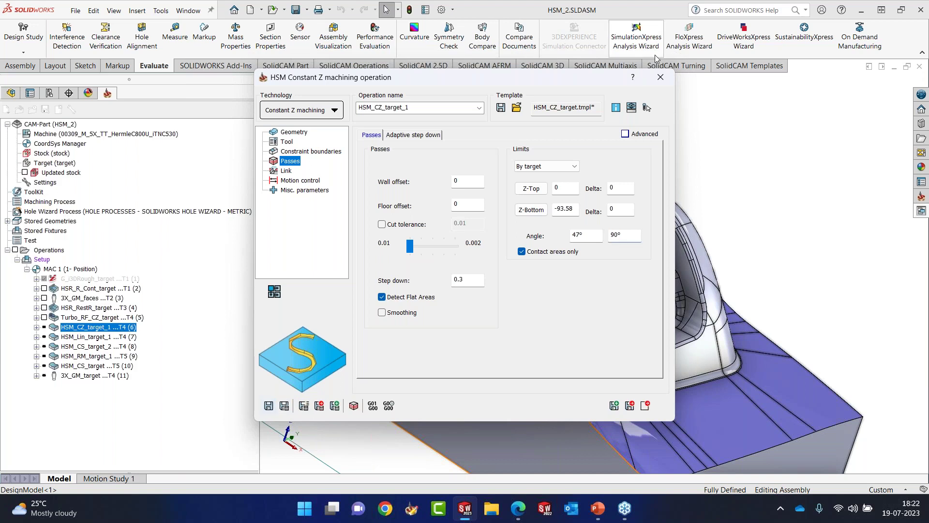
left_click(660, 77)
Calculate the HSM_CZ_target_1 operation and inspect its Constant Z passes on the steep walls.
right_click(96, 327)
left_click(129, 179)
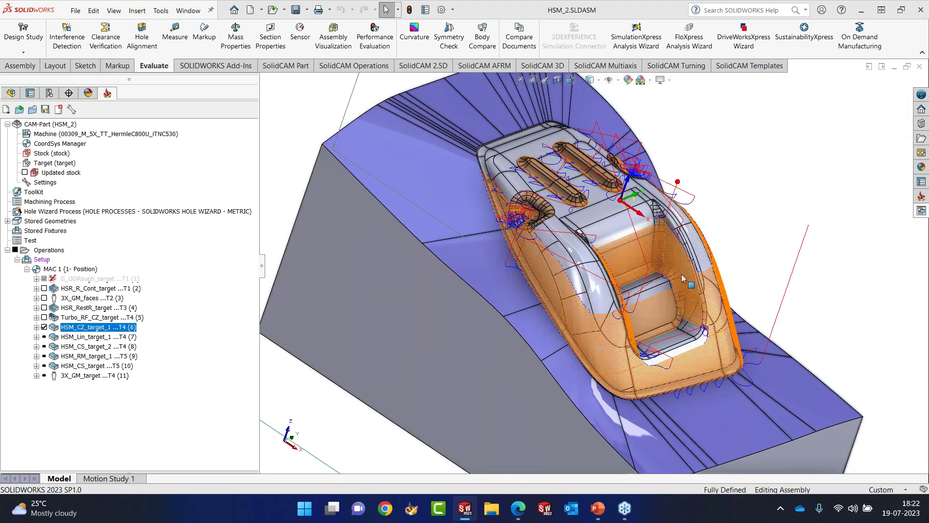
middle_click_drag(692, 285, 634, 311)
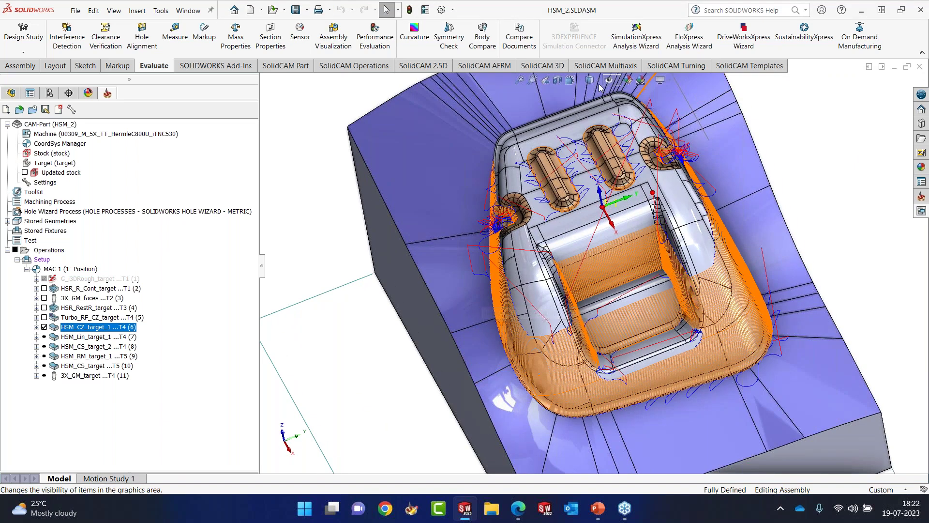
middle_click_drag(676, 353, 646, 310)
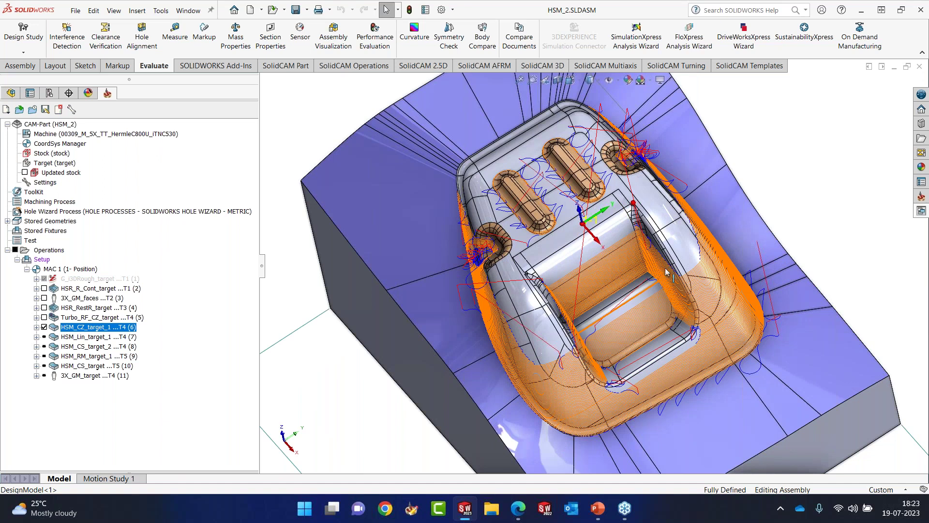
Hide the HSM_CZ_target_1 tool path, open the HSM_Lin_target_1 linear operation for editing, and check its angle limits.
left_click(44, 327)
left_click(64, 336)
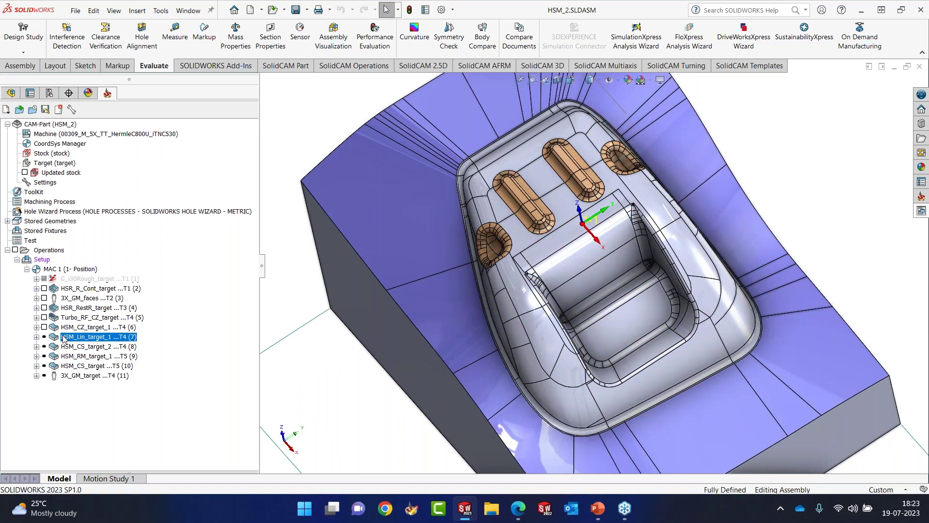
right_click(63, 338)
left_click(82, 142)
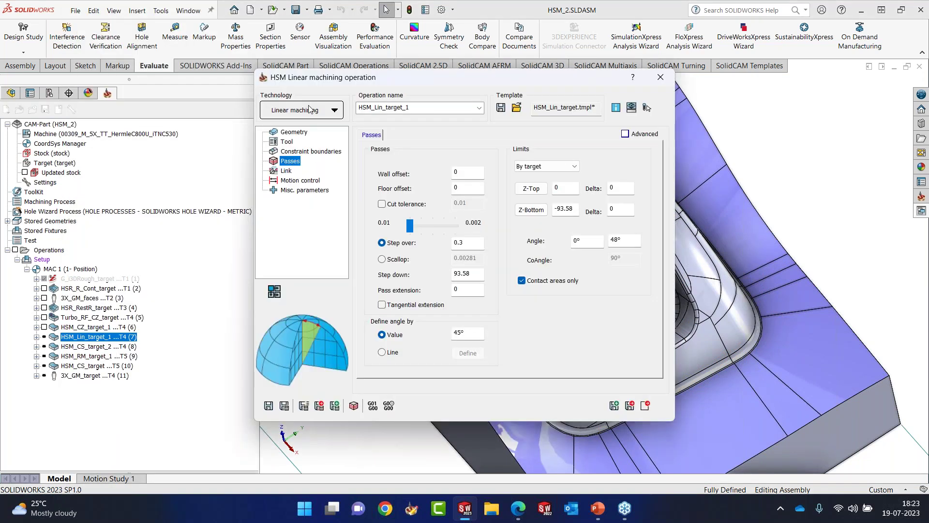
left_click(581, 241)
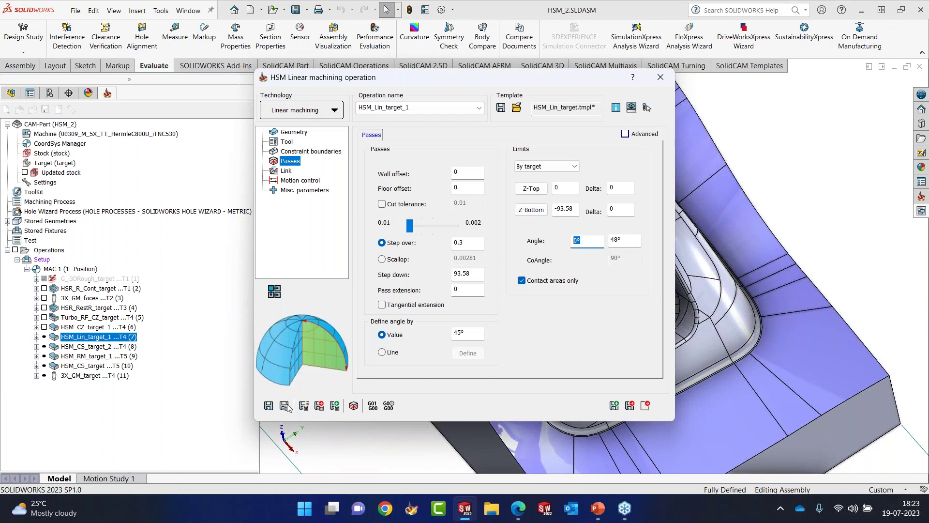
Review the lower and upper angle limits of the HSM_Lin_target_1 linear passes.
left_click(592, 246)
left_click_drag(593, 244, 552, 251)
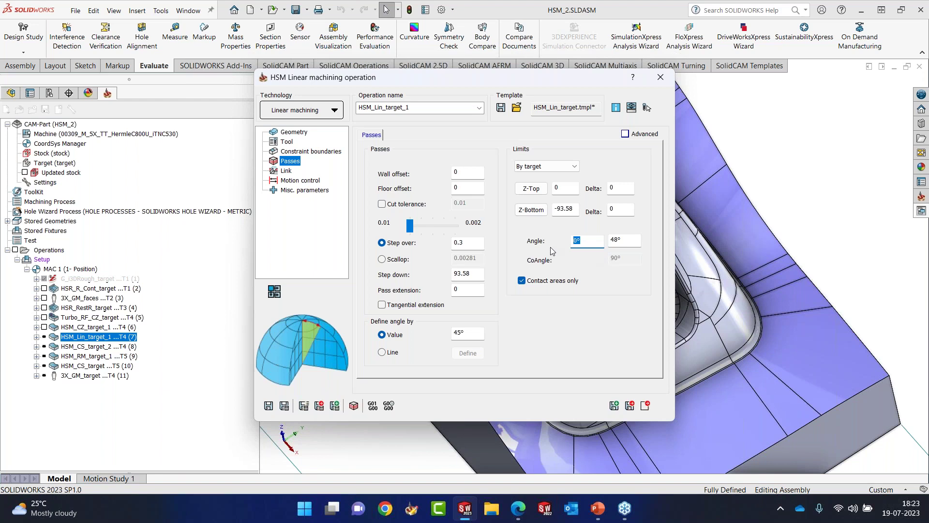
type("0.00")
key("BackSpace")
key("BackSpace")
key("BackSpace")
key("BackSpace")
key("BackSpace")
left_click(616, 240)
Show the advanced pass options, try changing the point reduction Cut tolerance and Fit arcs settings, and close the operation without saving.
left_click(625, 134)
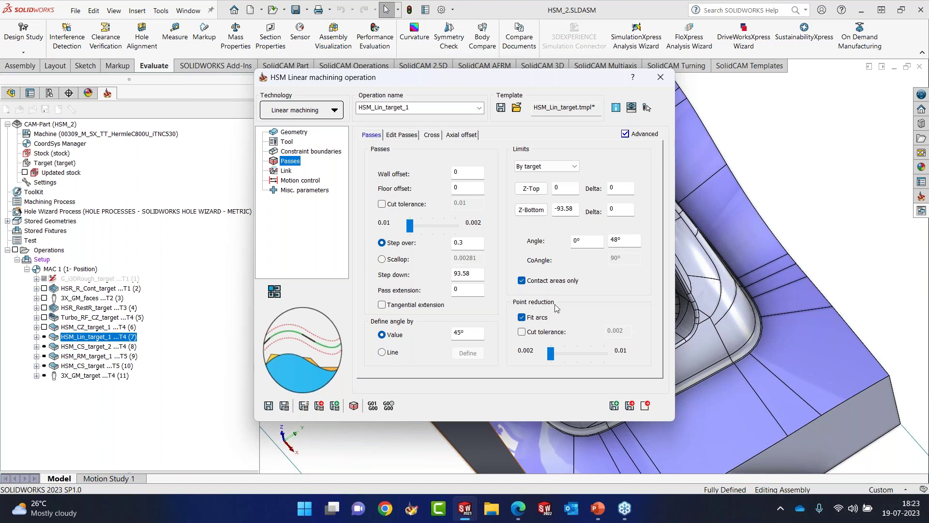
left_click(522, 332)
double_click(600, 338)
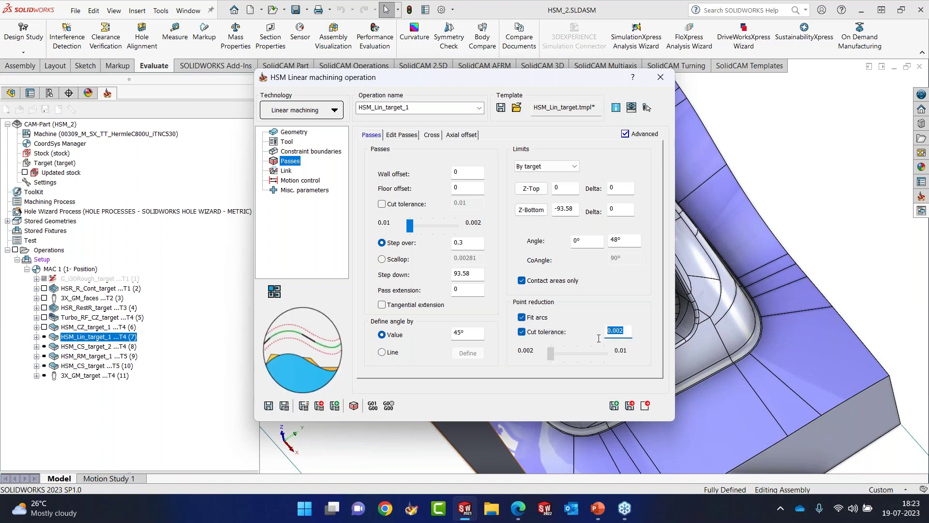
type("0")
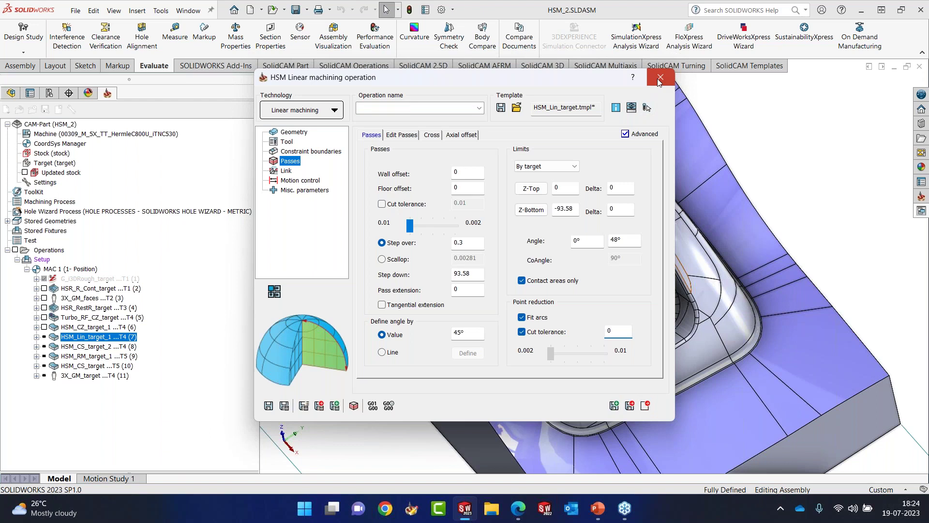
key("Escape")
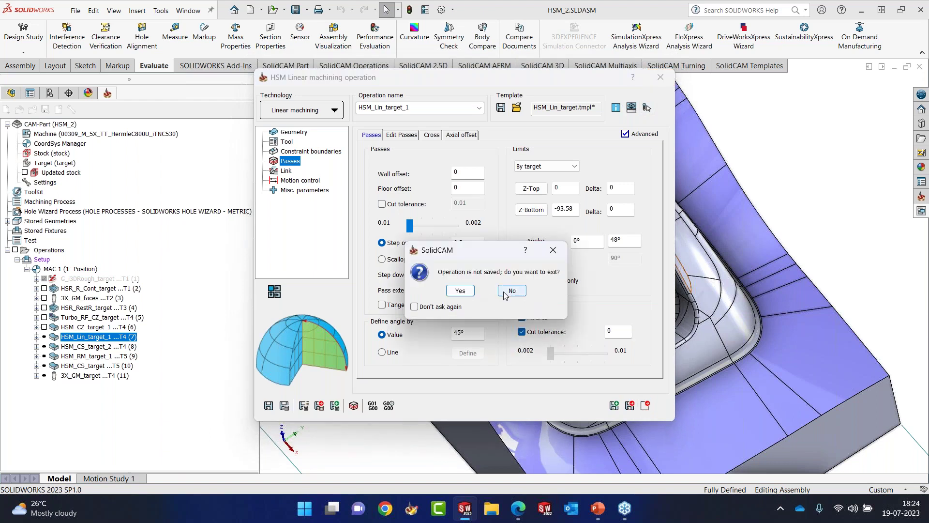
left_click(512, 291)
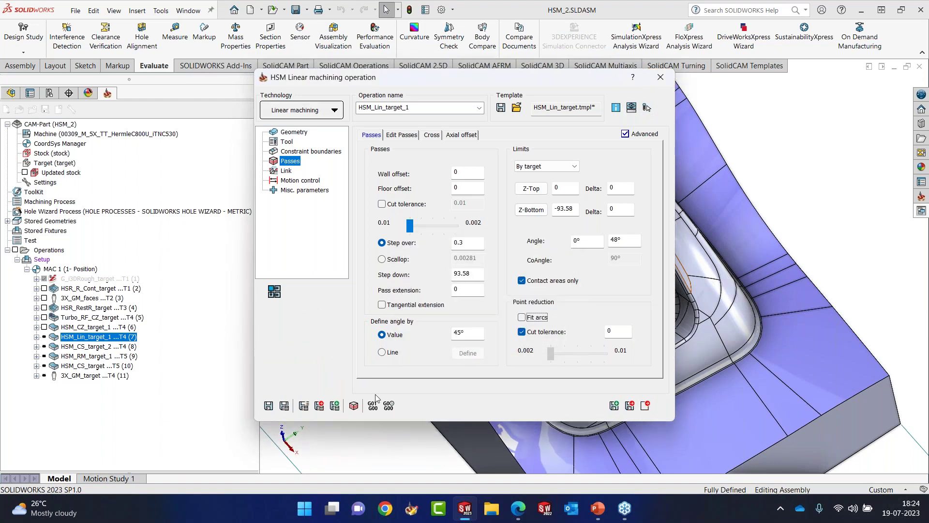
key("Tab")
key("space")
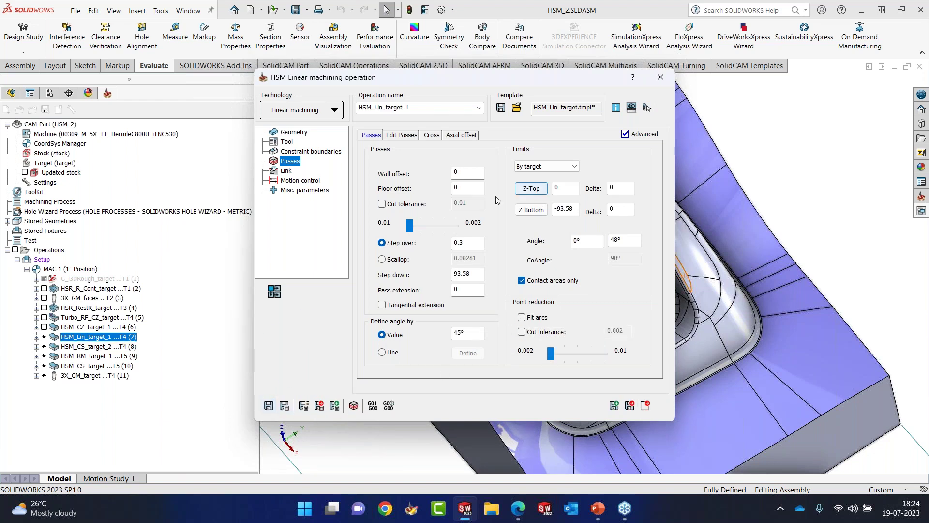
left_click(660, 77)
Calculate the HSM_Lin_target_1 operation and inspect its linear passes over the shallow areas, slots and side recesses.
right_click(102, 337)
left_click(139, 179)
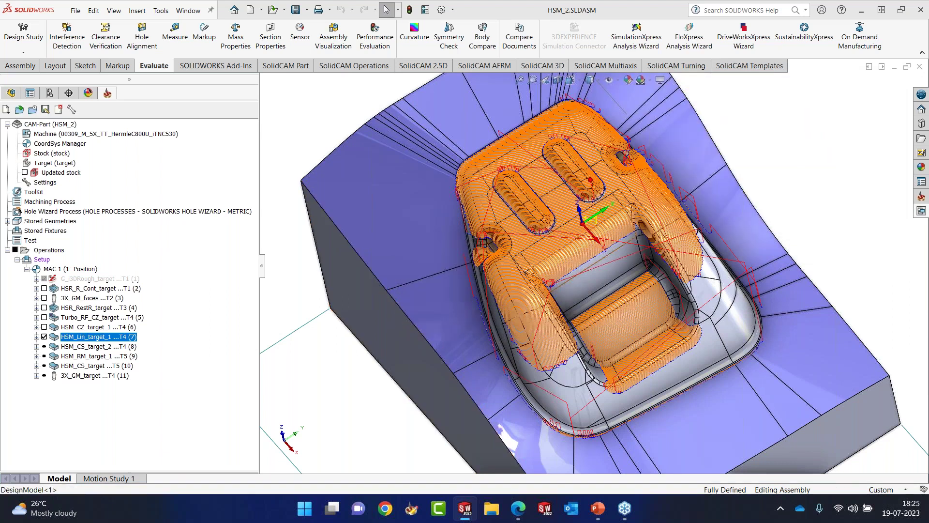
middle_click_drag(581, 251, 547, 208)
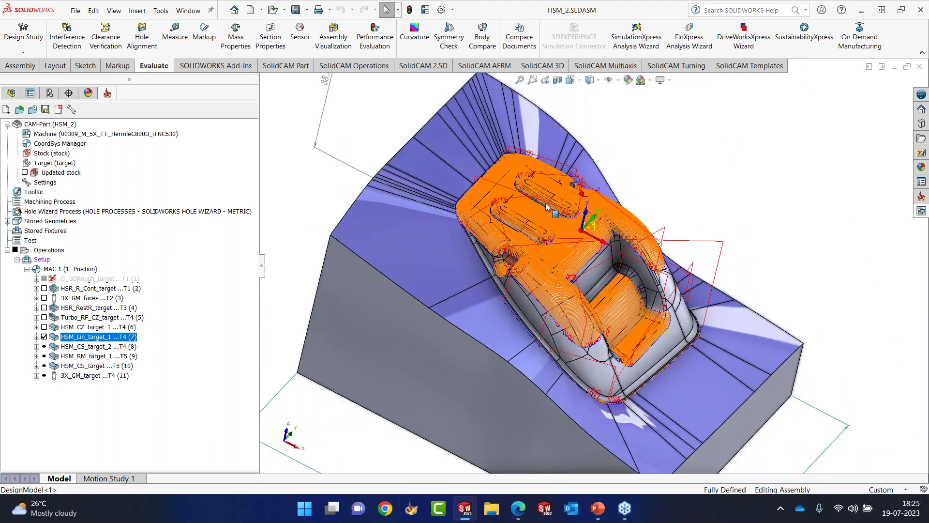
scroll(546, 207, "down", 3)
scroll(547, 207, "down", 3)
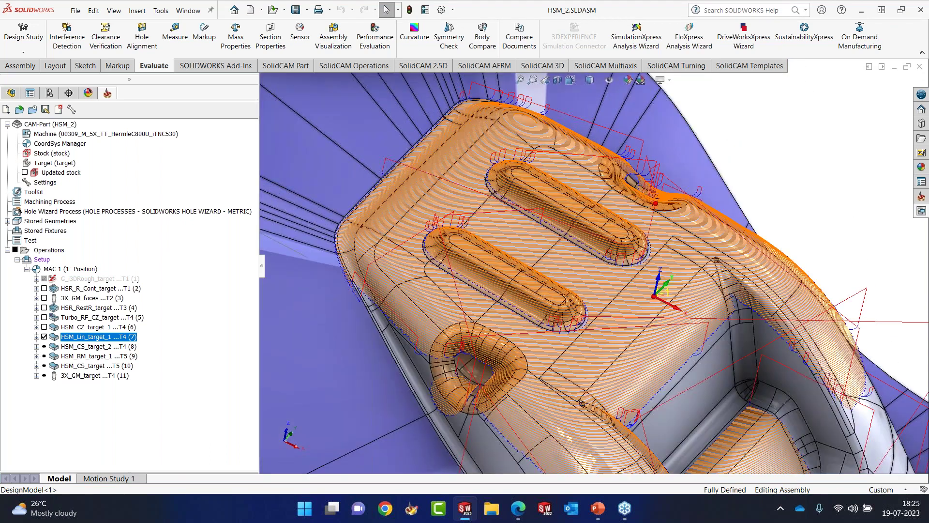
middle_click_drag(547, 209, 539, 249)
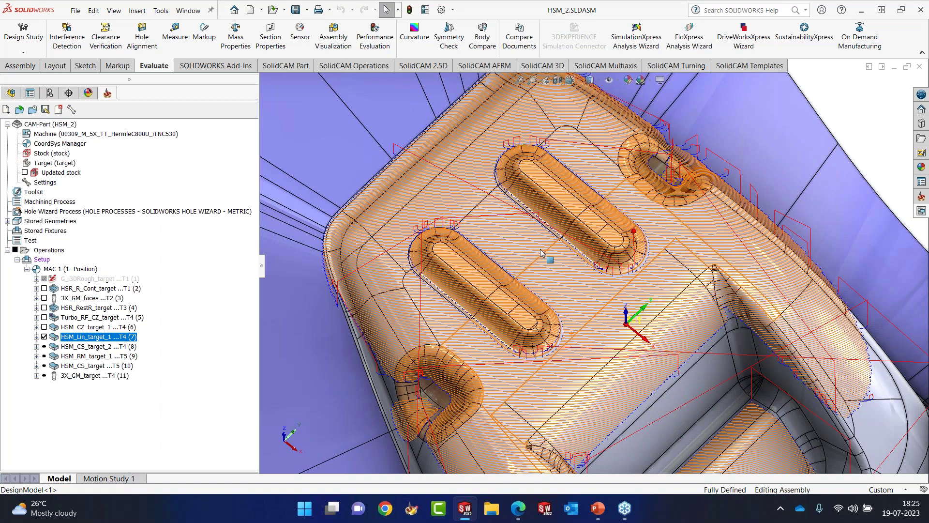
Start an HSR/HSM tool path edit of HSM_Lin_target_1 and preview its user-defined boundary contour1 on the model.
right_click(84, 337)
left_click(149, 153)
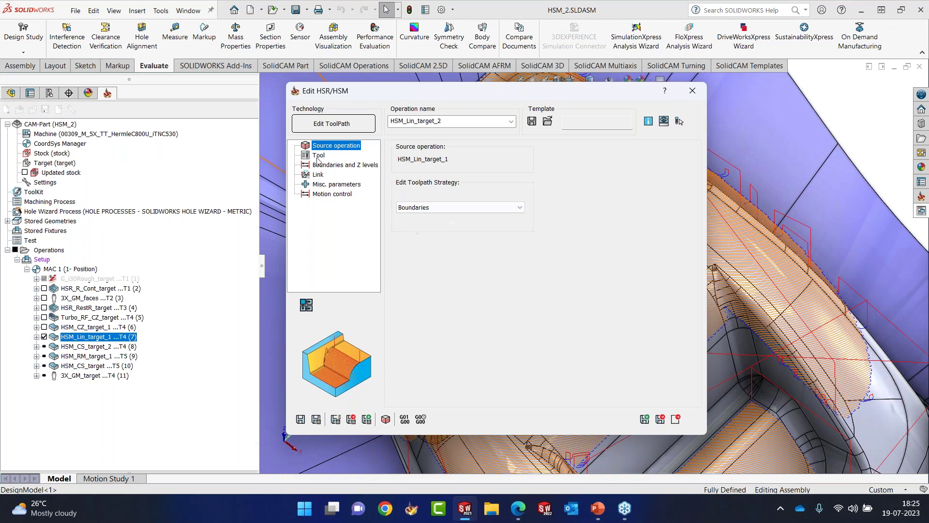
left_click(318, 156)
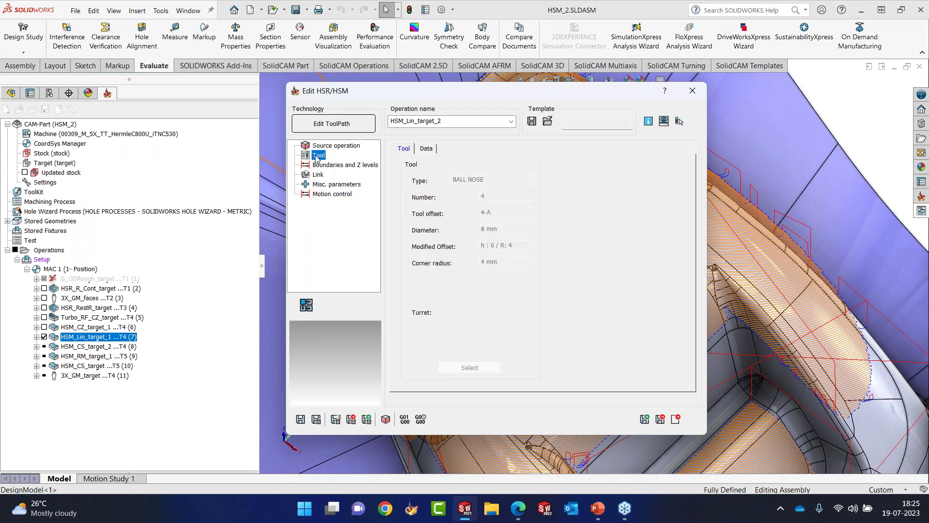
left_click(334, 167)
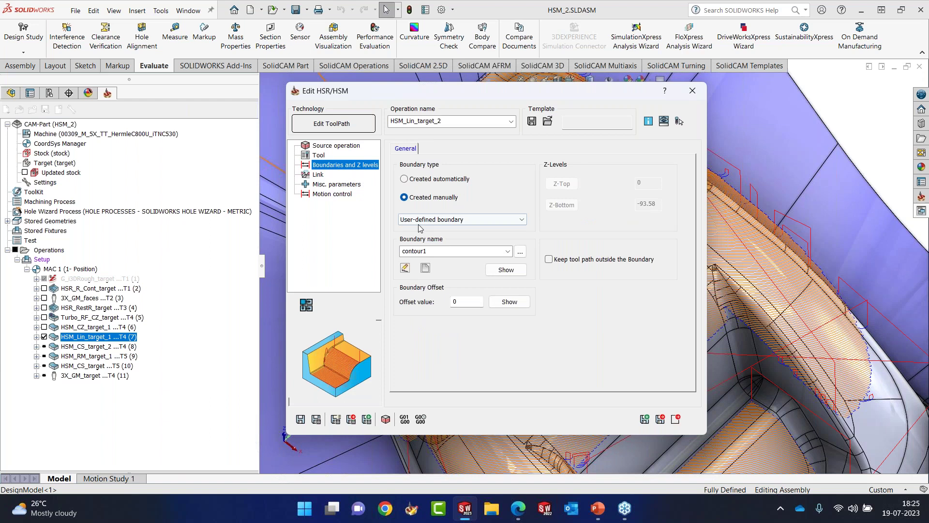
left_click(506, 269)
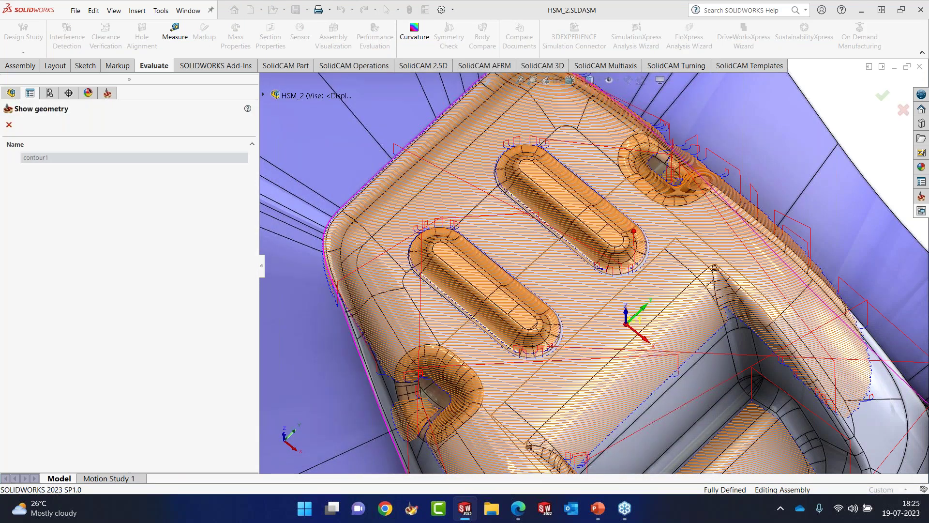
middle_click_drag(595, 271, 641, 227)
scroll(649, 209, "up", 5)
left_click(9, 125)
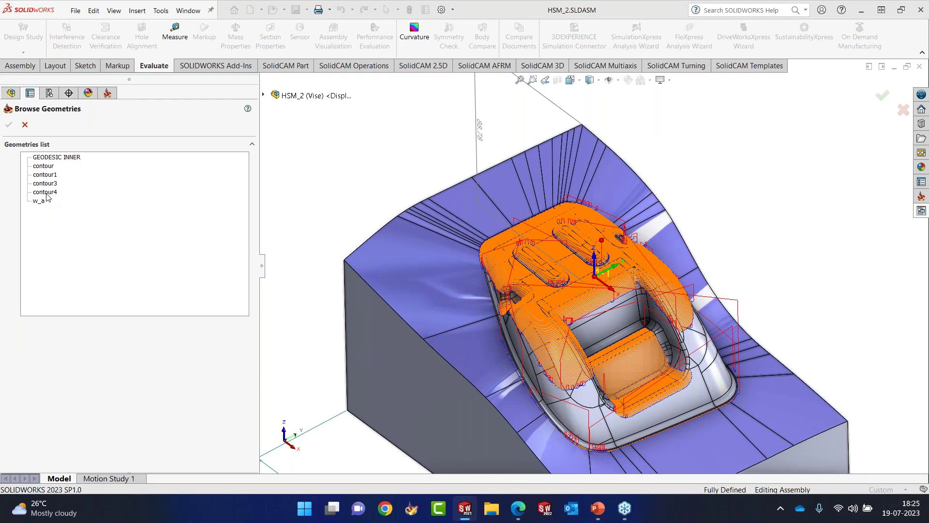
Compare the stored contours, choose contour3 around the two side recesses as the boundary, and keep the tool path outside it.
left_click(46, 192)
left_click(44, 185)
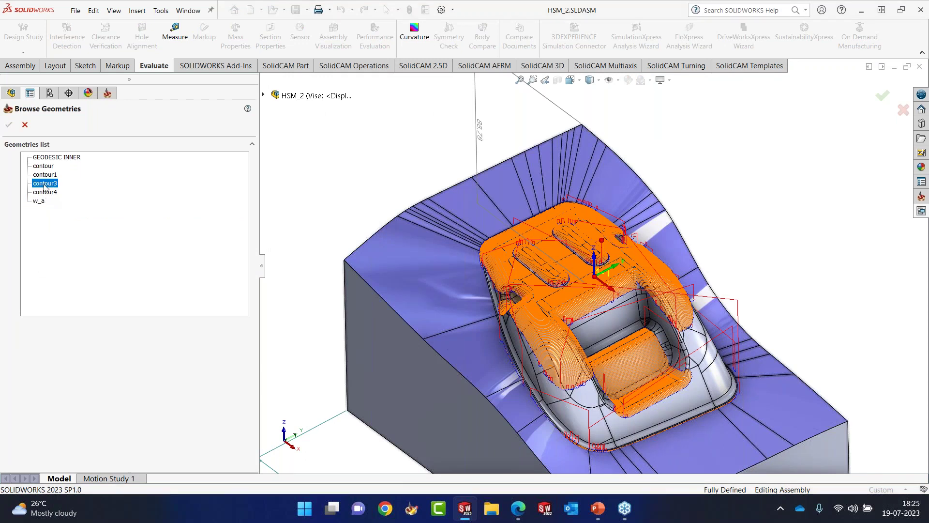
left_click(45, 176)
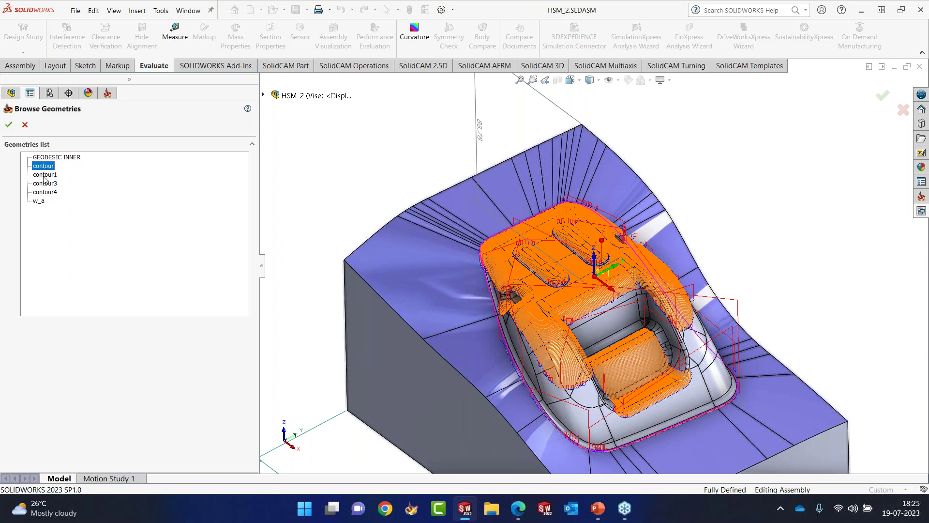
left_click(44, 183)
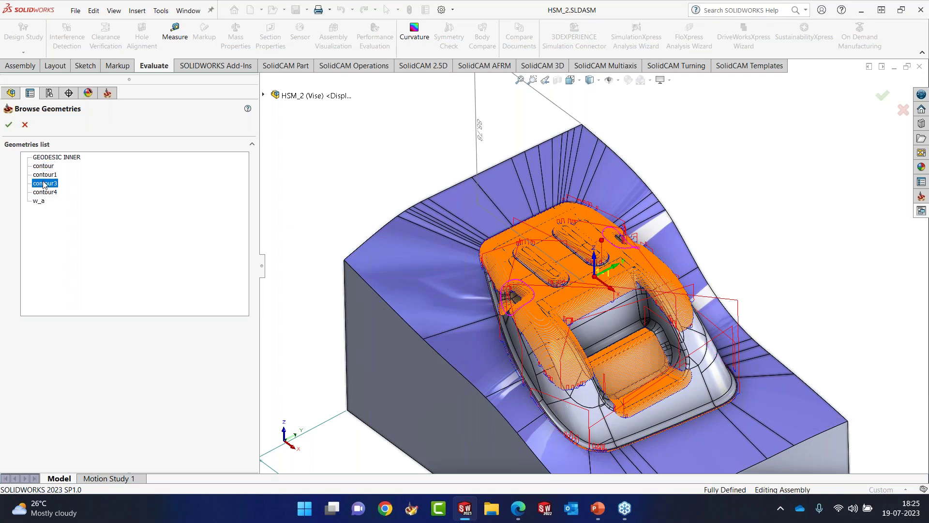
scroll(629, 247, "down", 2)
scroll(629, 246, "down", 4)
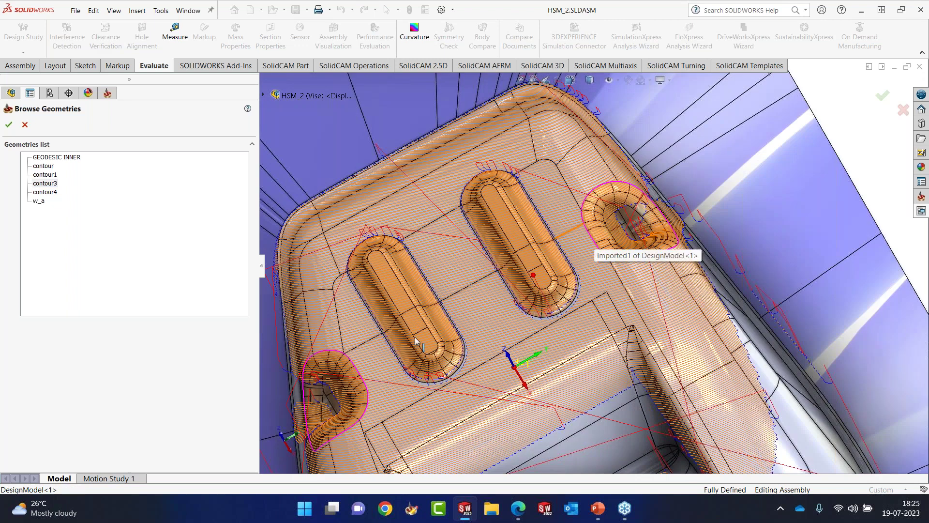
scroll(584, 238, "up", 2)
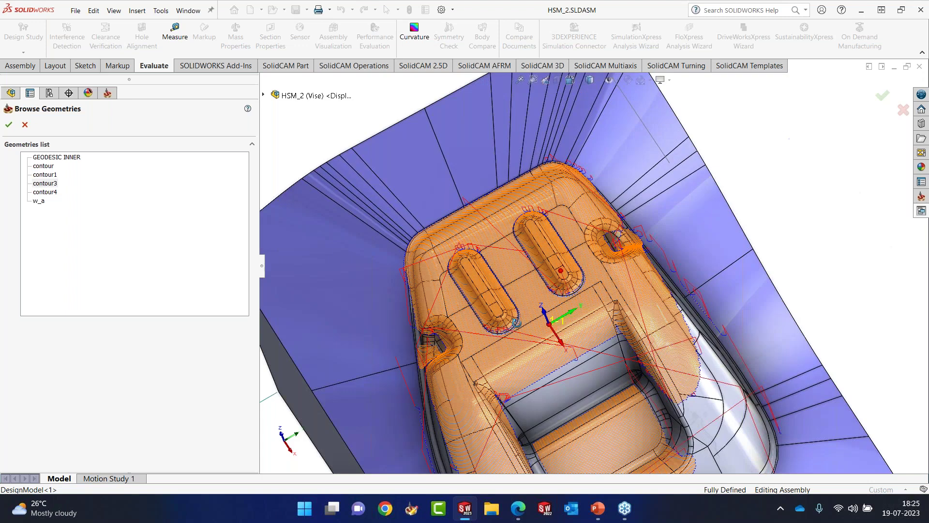
left_click(9, 124)
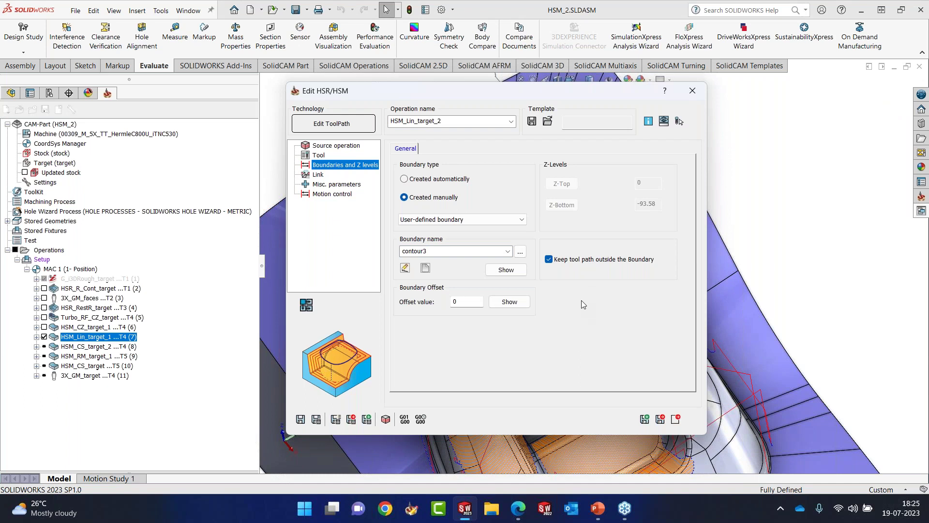
Save and calculate the edited linear tool path, close the operation, and inspect the trimmed passes around the side recess.
left_click(317, 419)
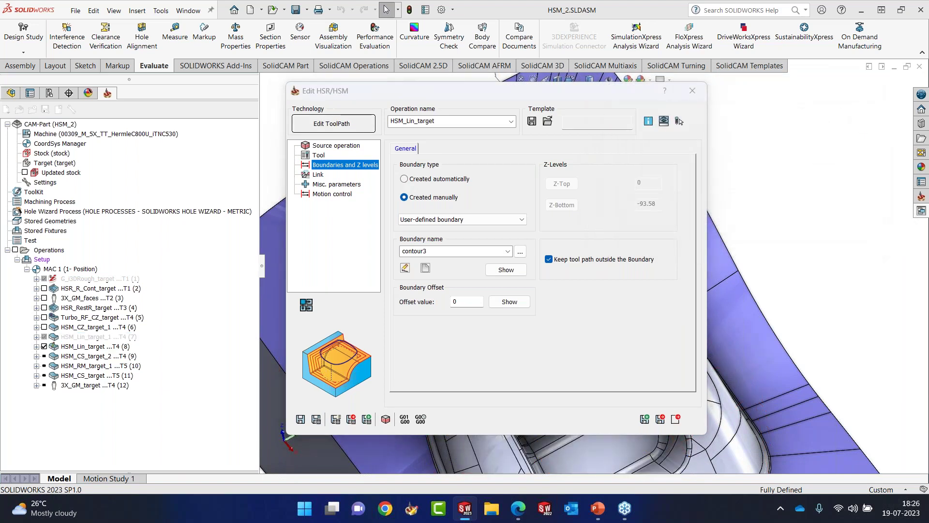
left_click(690, 98)
scroll(392, 382, "down", 5)
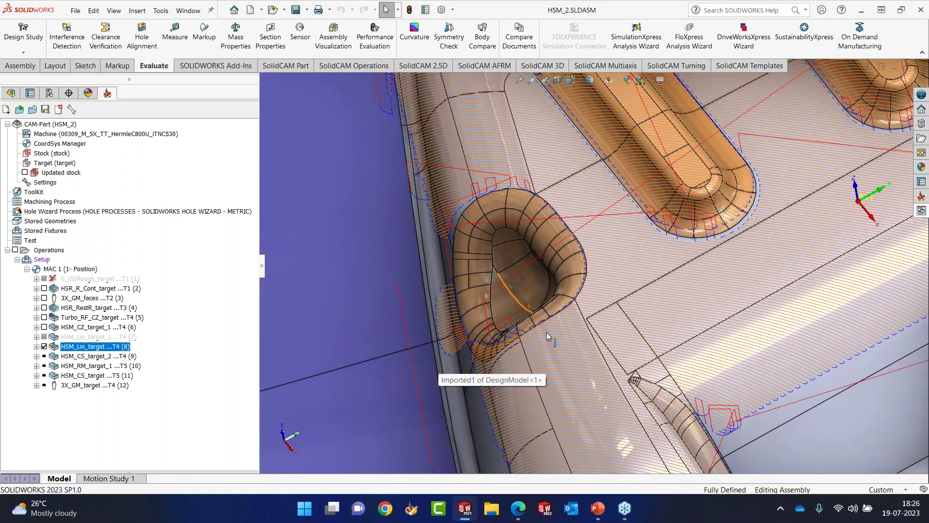
middle_click_drag(546, 332, 630, 318)
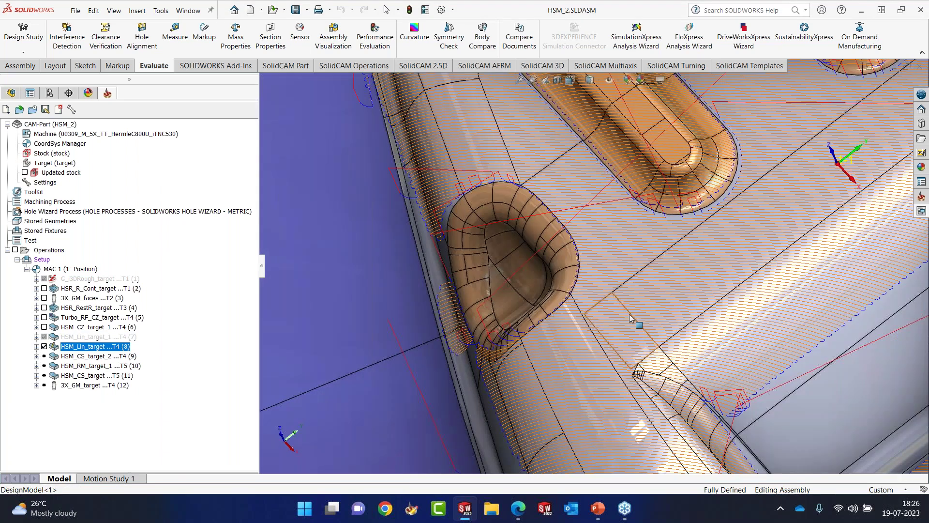
scroll(713, 147, "up", 5)
Hide the HSM_Lin_target tool path, calculate the HSM_CS_target_2 operation, and inspect its passes in the slots and side recesses.
left_click(44, 346)
right_click(96, 357)
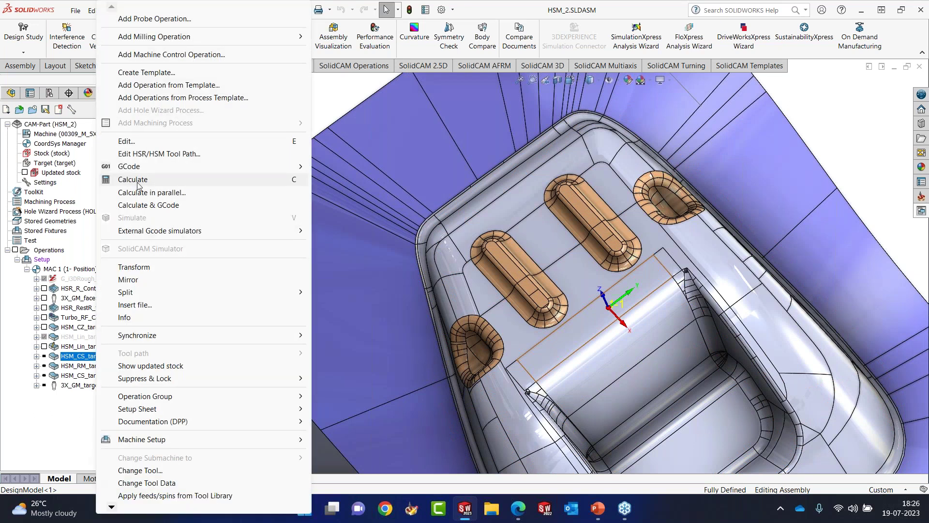
left_click(138, 182)
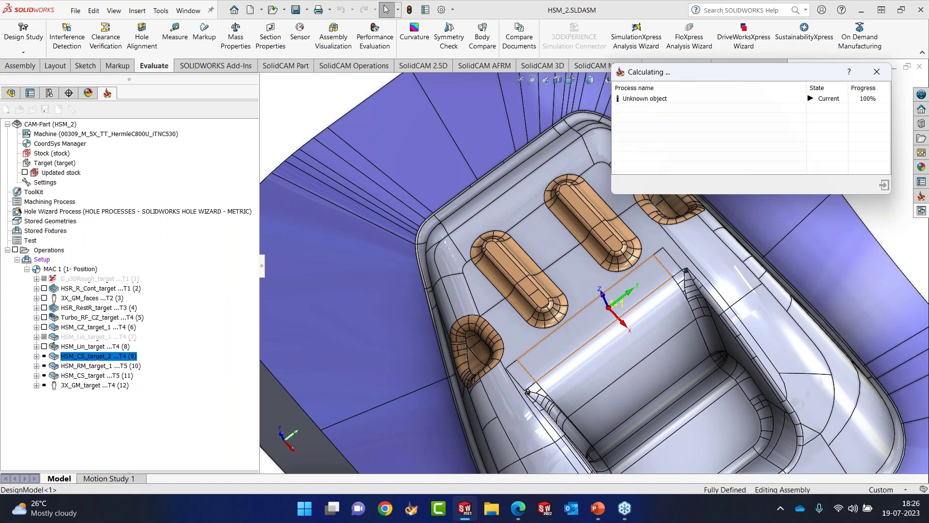
scroll(483, 387, "down", 2)
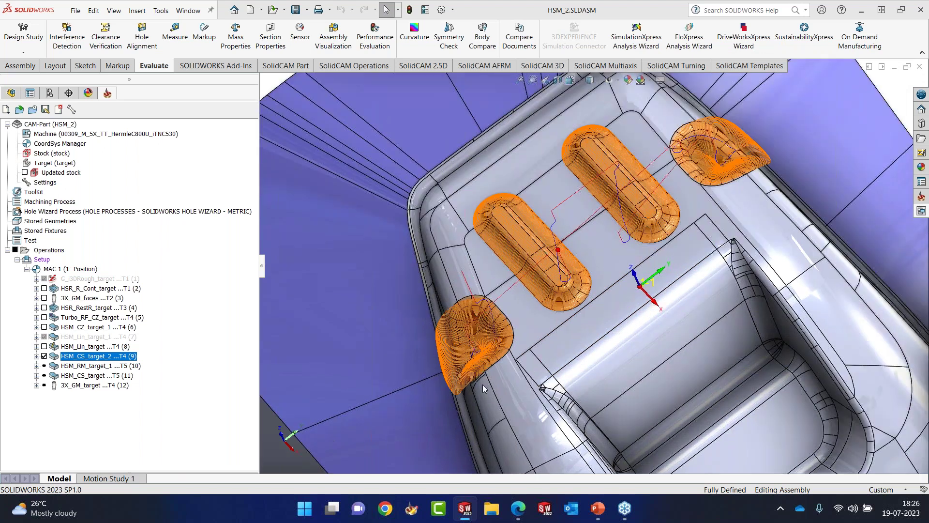
middle_click_drag(483, 384, 575, 297)
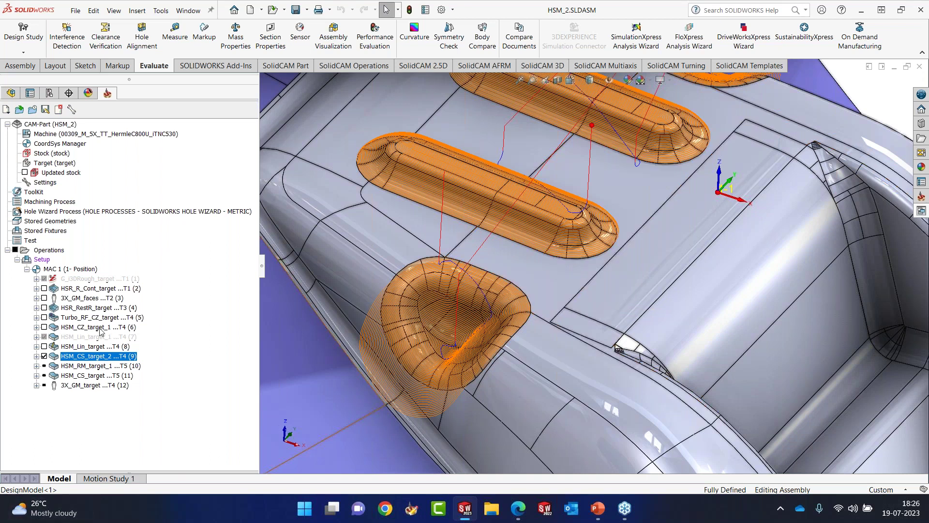
Hide the HSM_CS_target_2 tool path and bring the whole model back into view.
left_click(99, 346)
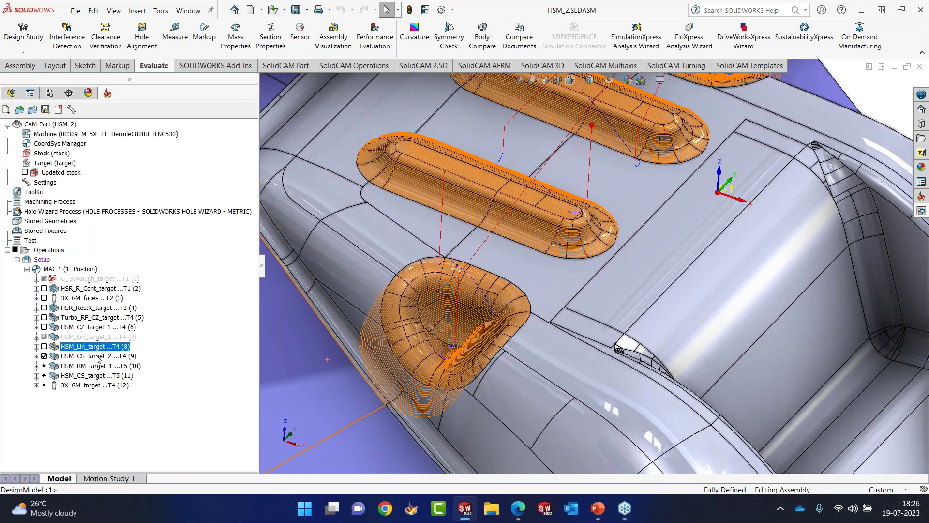
left_click(97, 357, "ctrl")
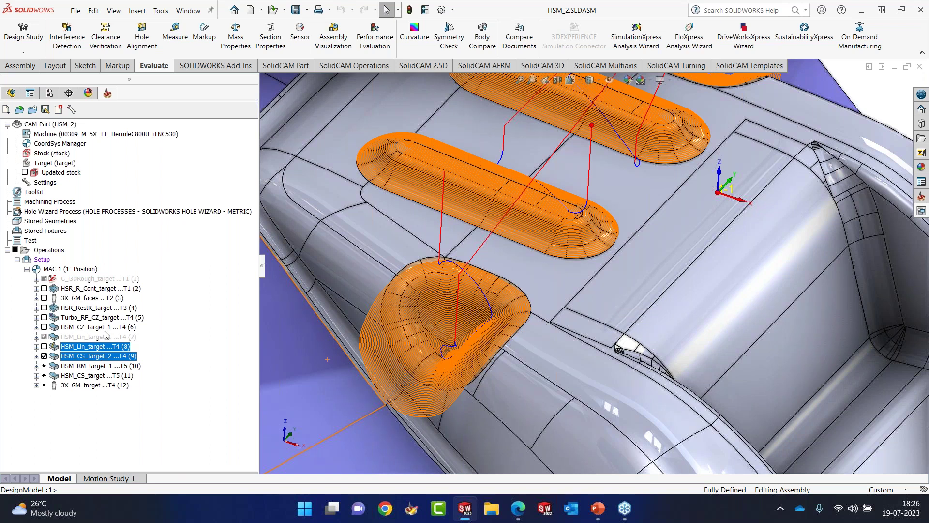
left_click(44, 356)
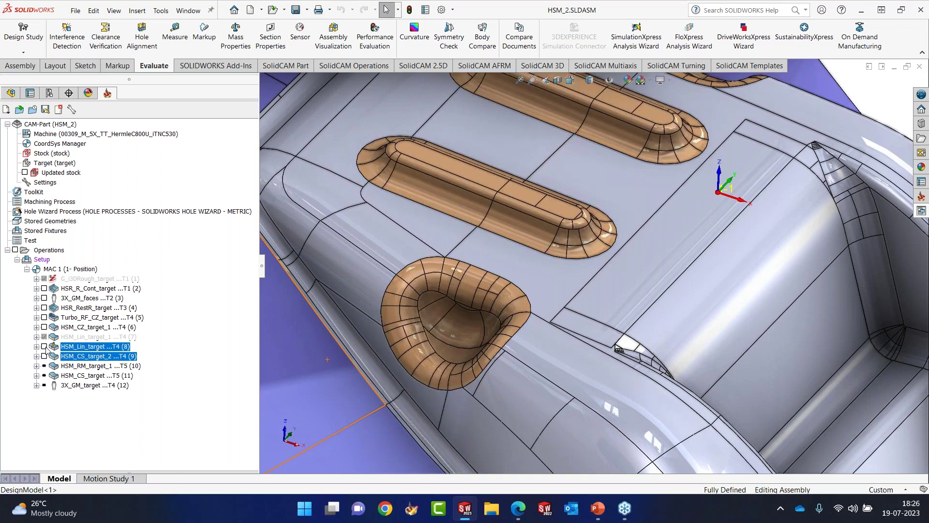
key("f")
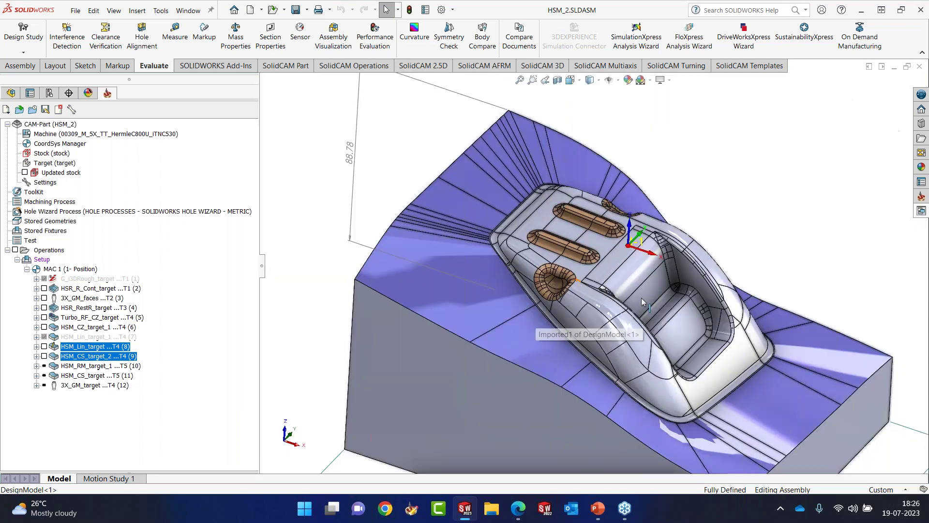
middle_click_drag(641, 298, 627, 300)
scroll(624, 290, "up", 2)
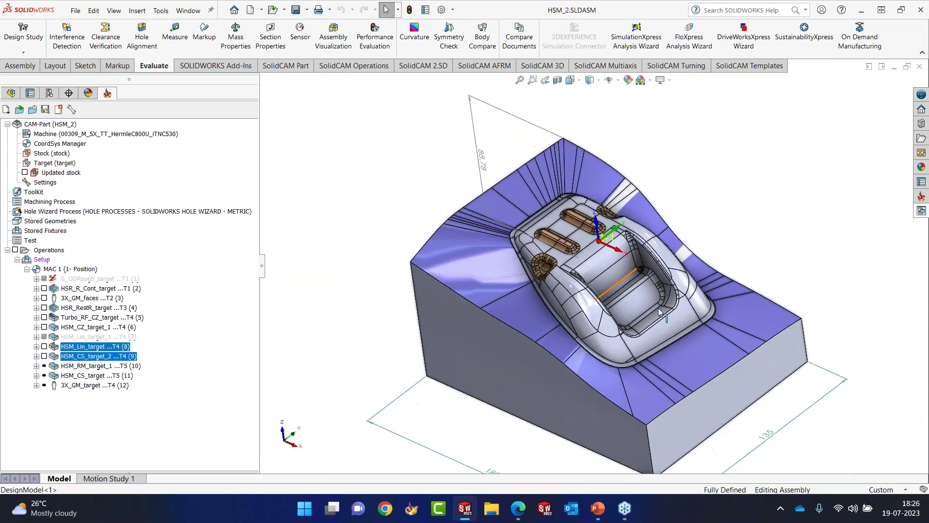
scroll(625, 290, "down", 1)
Review the tool, constraint boundaries, reference tool and passes settings of the HSM_RM_target_1 rest machining operation, then save and close it.
right_click(79, 365)
left_click(130, 143)
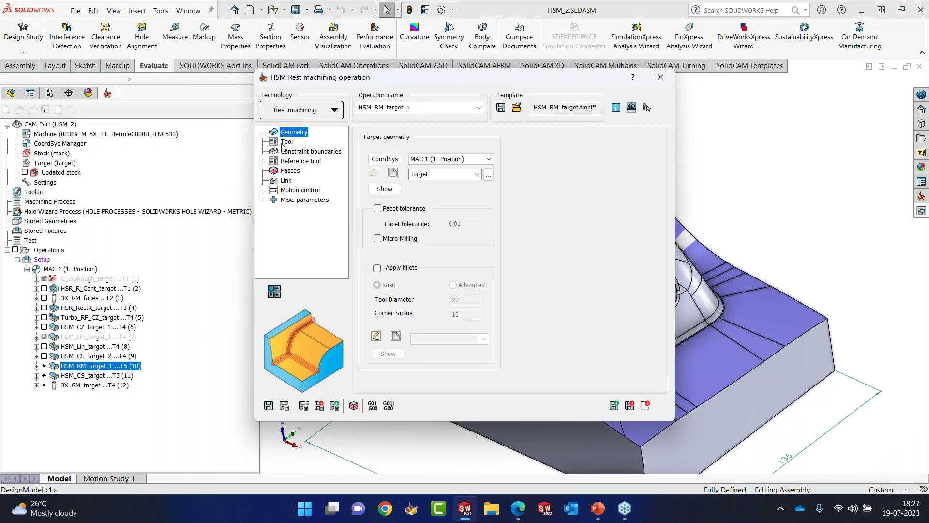
left_click(286, 142)
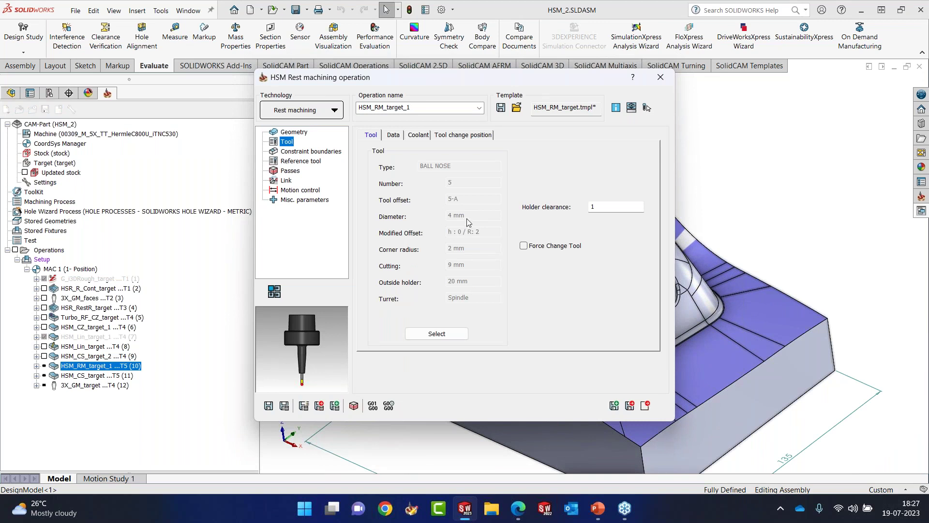
left_click(310, 151)
left_click(306, 161)
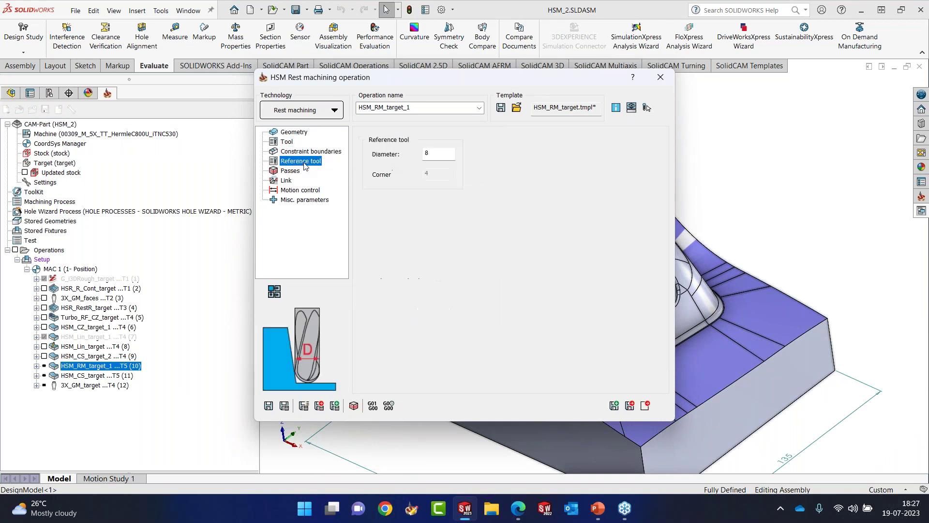
left_click(293, 173)
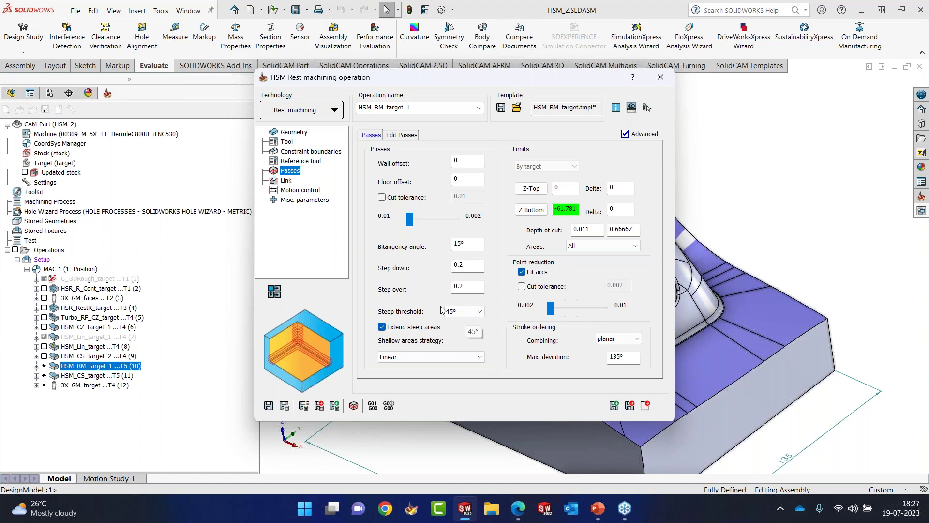
left_click(271, 408)
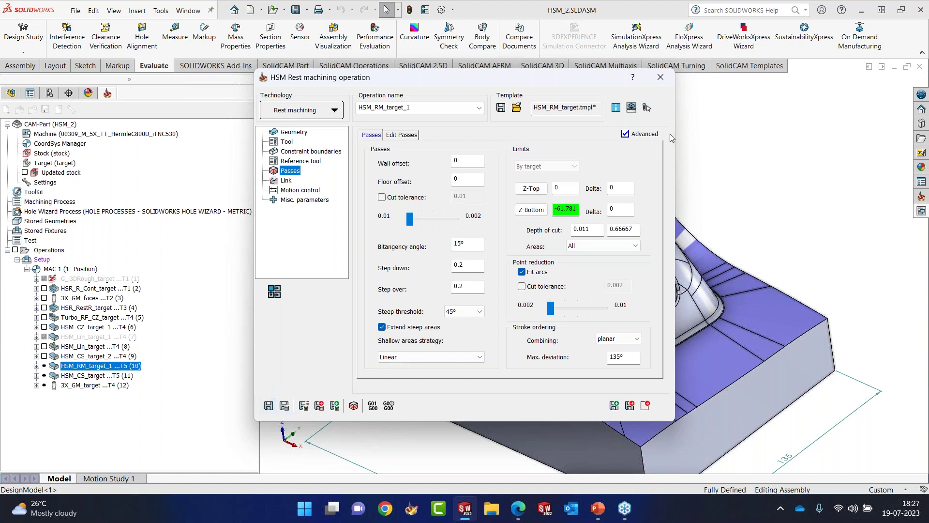
left_click(661, 78)
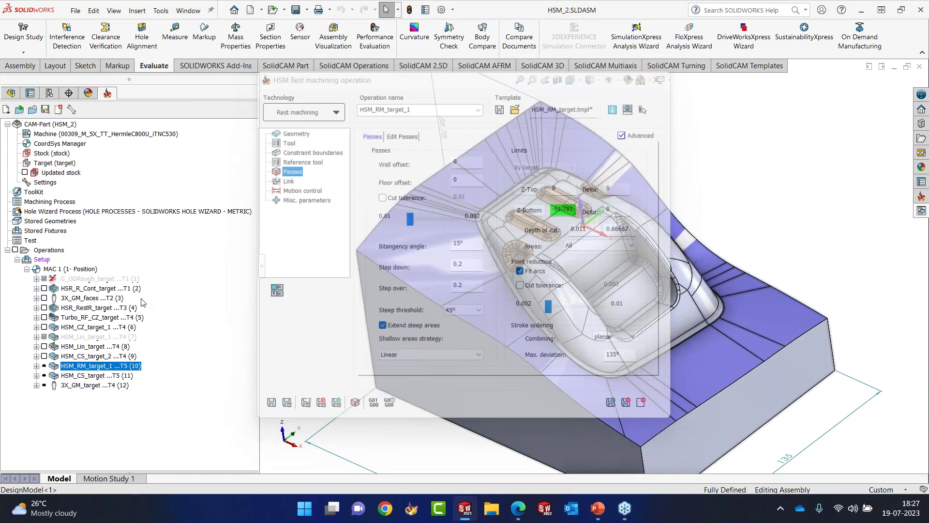
Calculate the HSM_RM_target_1 operation and inspect its rest passes in the pocket corners and along the outer base edge.
right_click(75, 365)
left_click(118, 179)
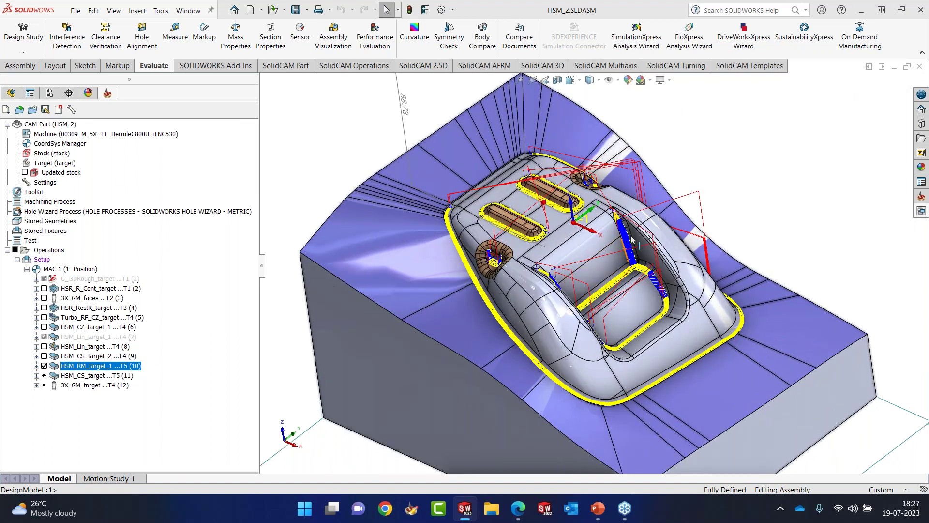
scroll(605, 251, "down", 10)
middle_click_drag(645, 262, 605, 279)
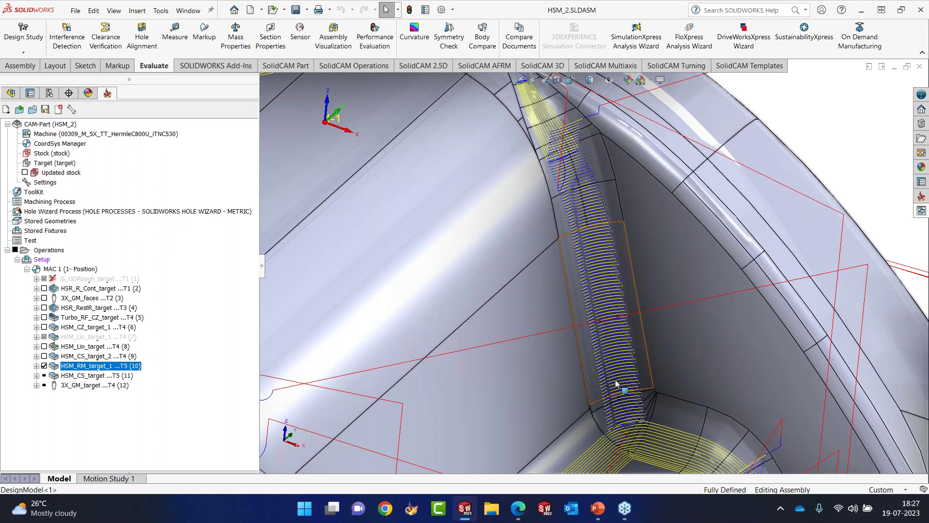
scroll(620, 382, "up", 8)
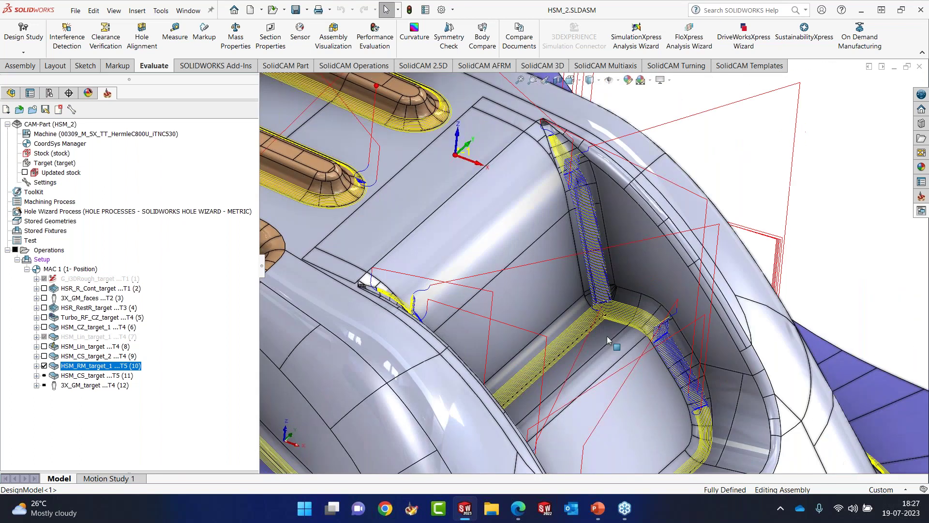
scroll(607, 335, "down", 8)
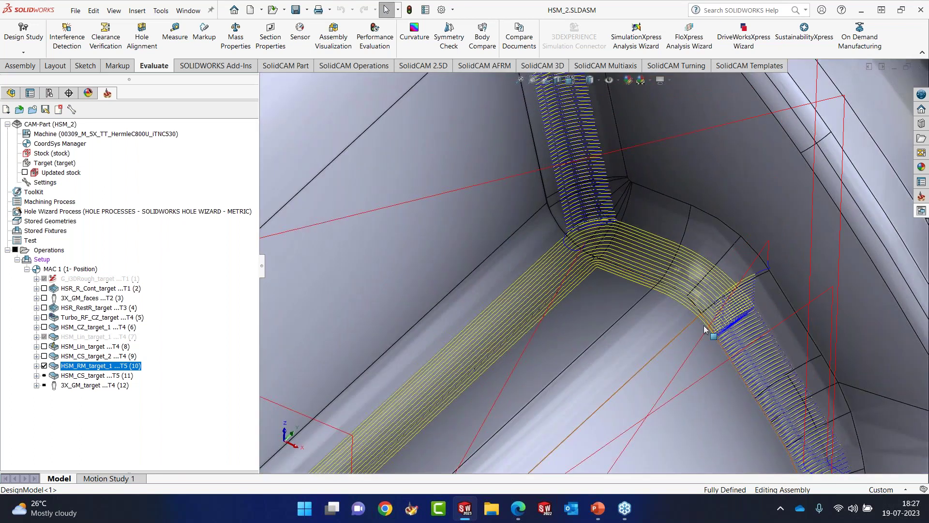
scroll(482, 348, "up", 5)
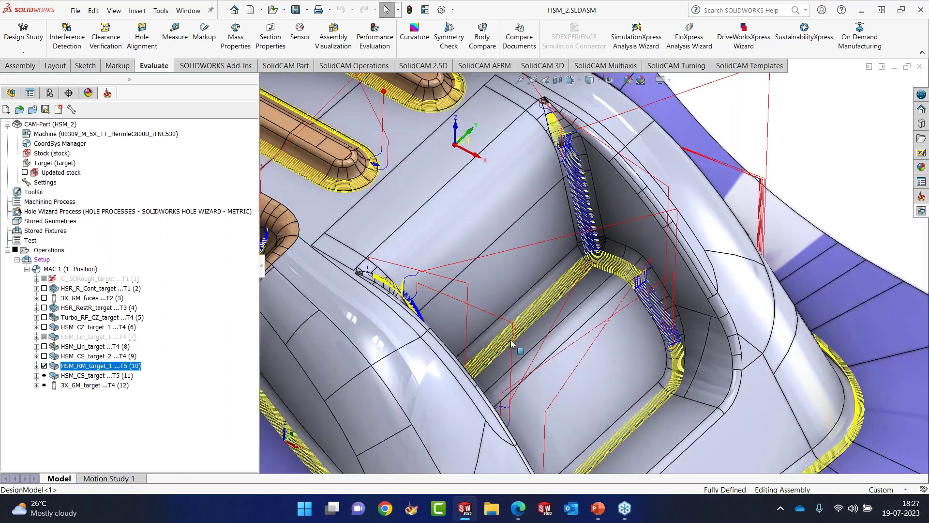
middle_click_drag(511, 343, 486, 366)
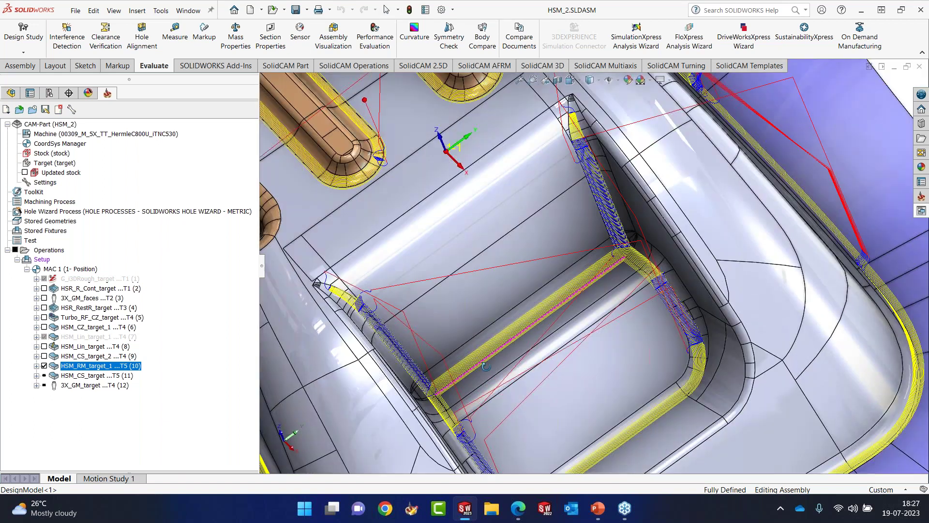
scroll(486, 366, "up", 3)
scroll(465, 385, "down", 5)
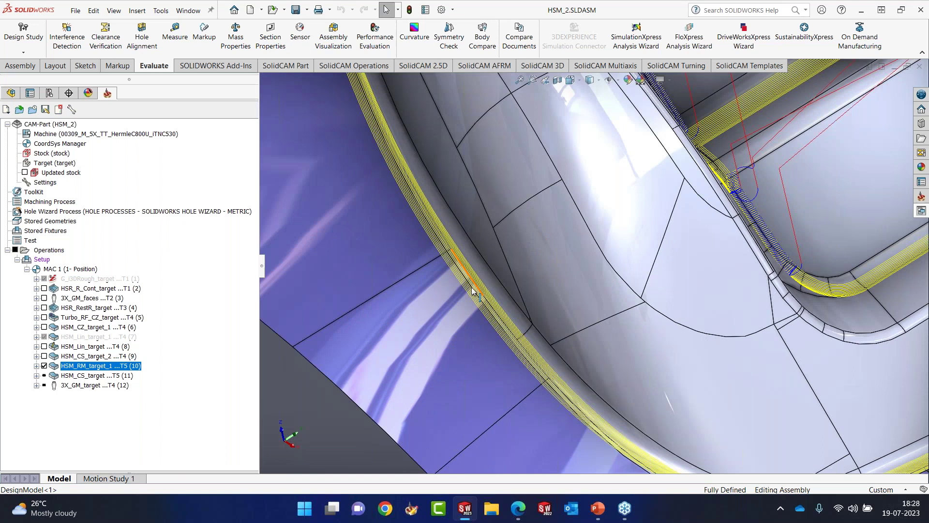
middle_click_drag(539, 338, 573, 312)
scroll(572, 312, "up", 5)
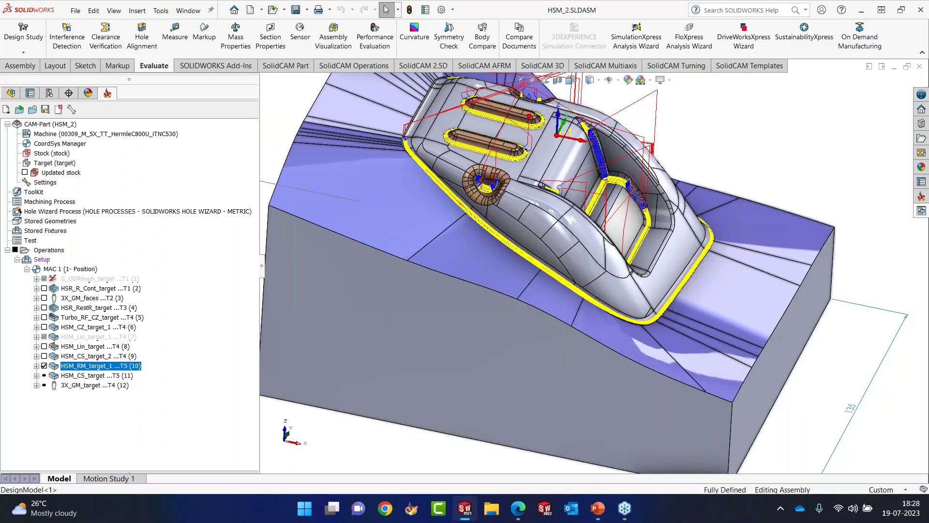
Hide the HSM_RM_target_1 tool path and show the full block.
left_click(43, 366)
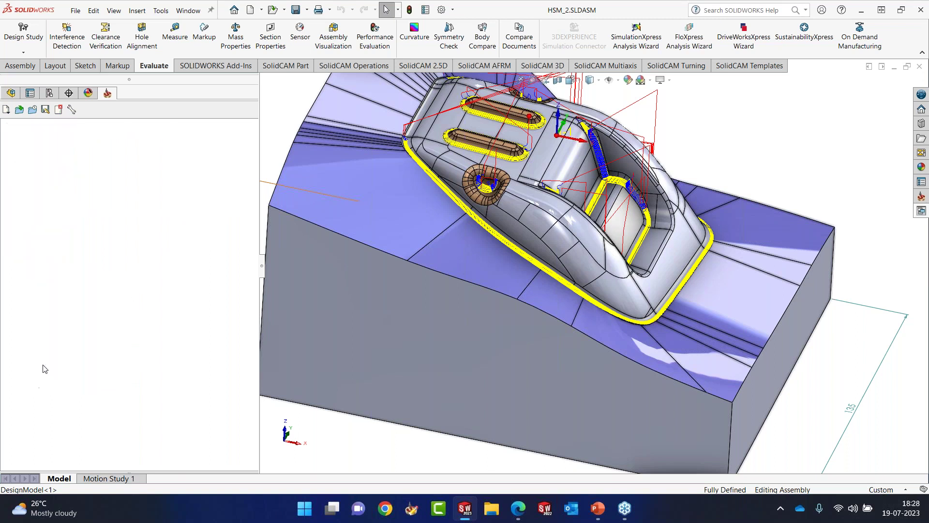
scroll(540, 279, "up", 4)
middle_click_drag(539, 277, 530, 261)
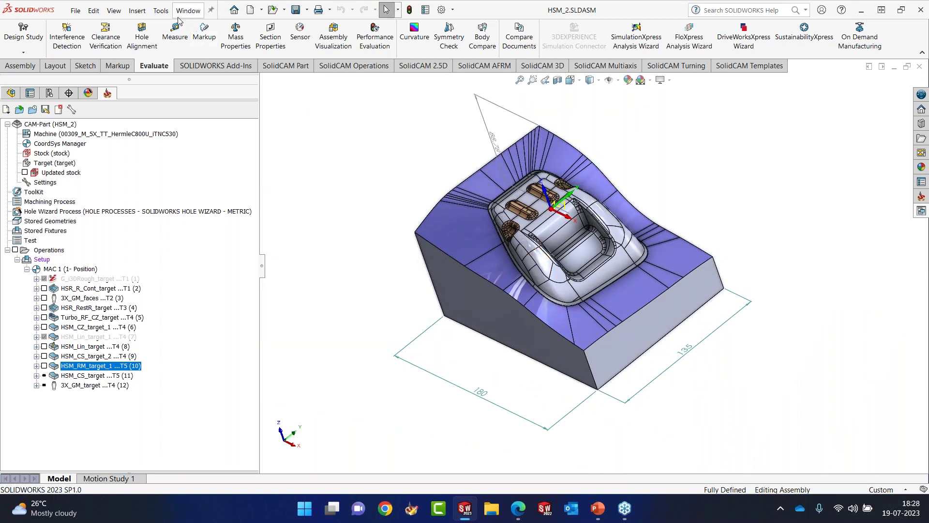
Open the CAM part DIE_PART.prt from the LARGE PART folder under MOLD MACHINING and look over the die model.
left_click(160, 10)
mouse_move(193, 62)
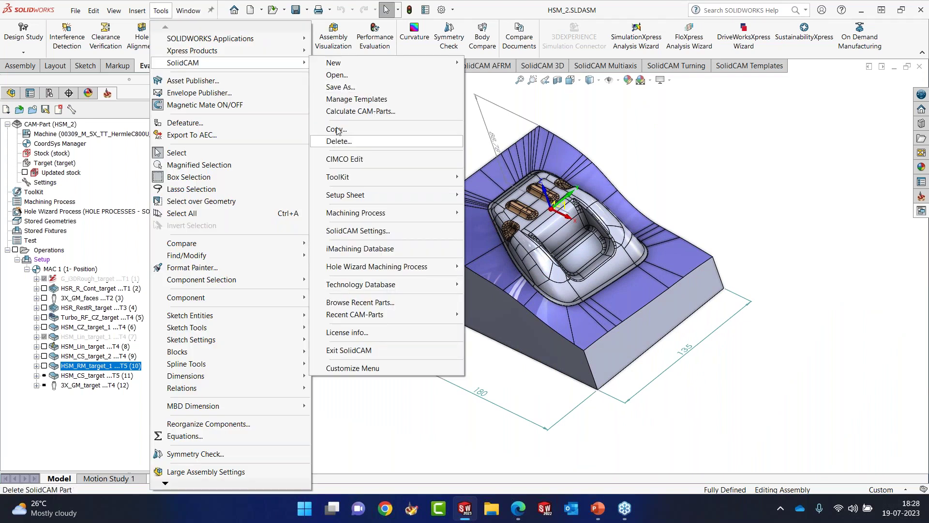
left_click(341, 112)
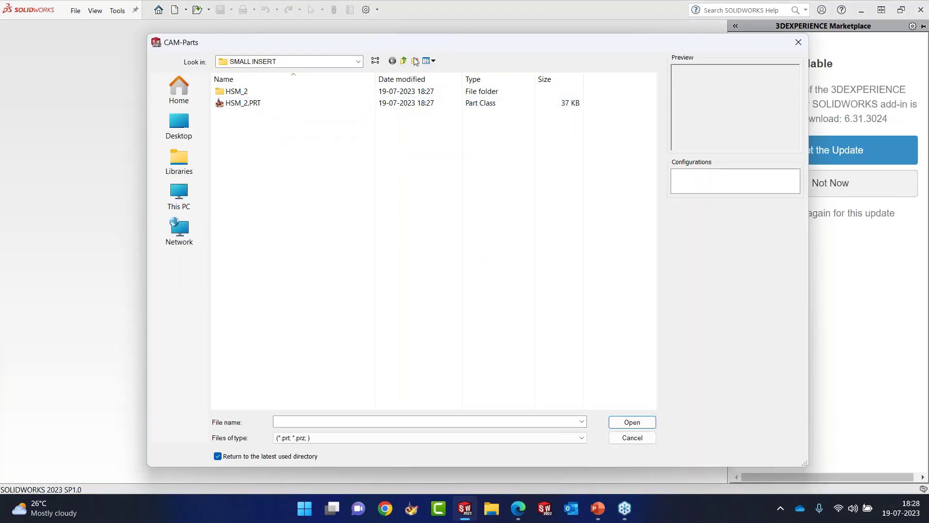
left_click(403, 60)
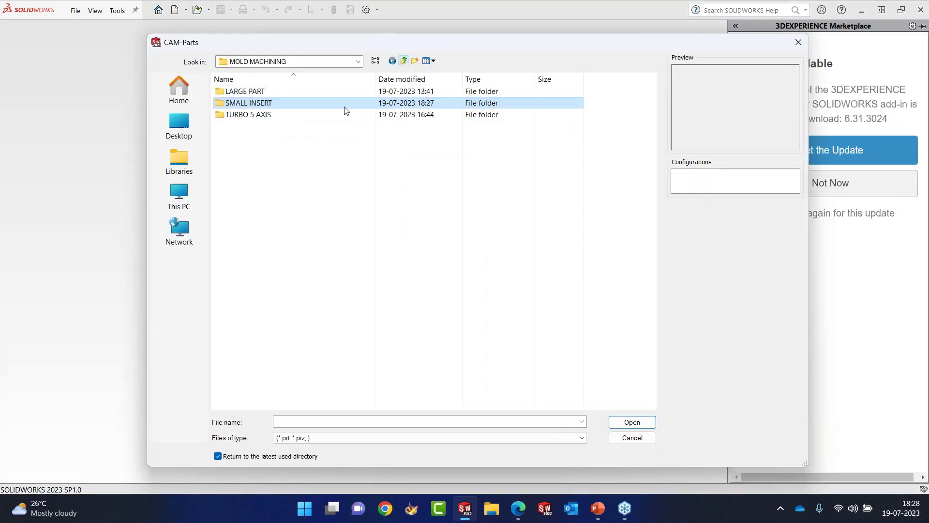
double_click(244, 91)
left_click(240, 103)
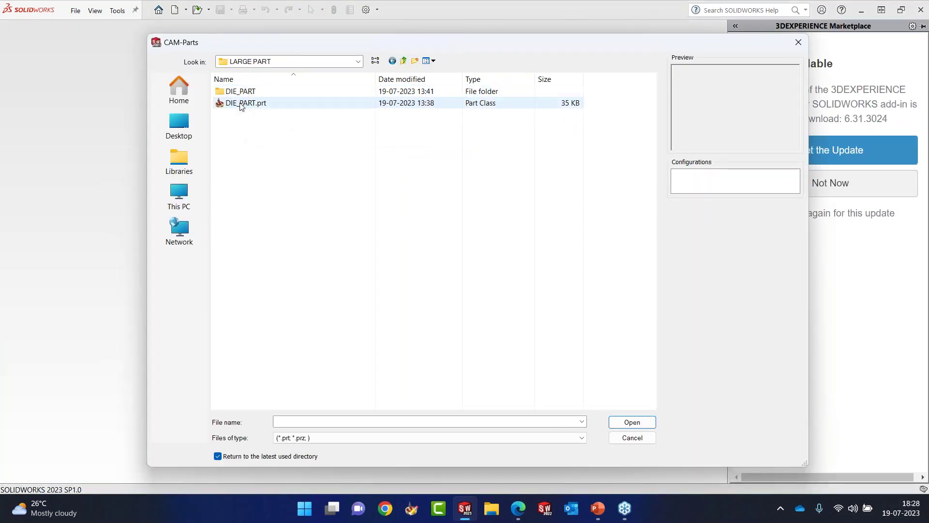
left_click(634, 420)
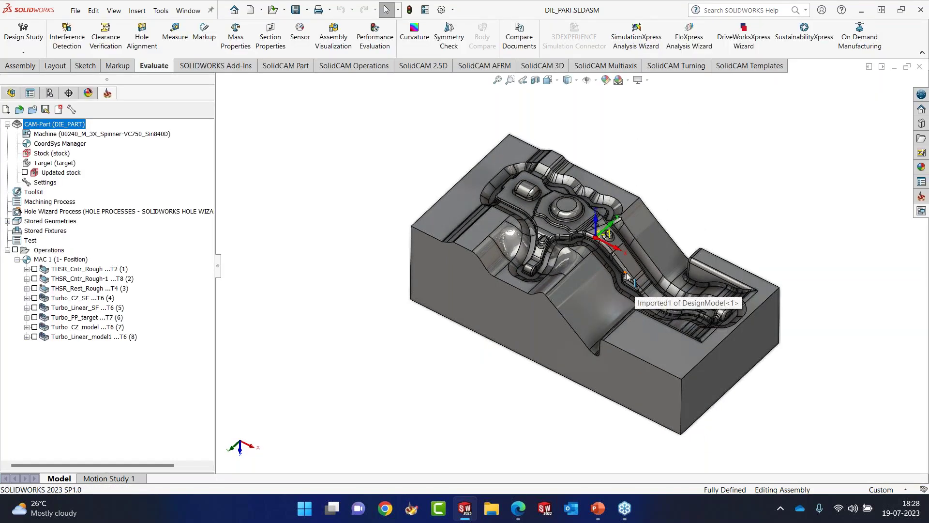
scroll(626, 275, "down", 2)
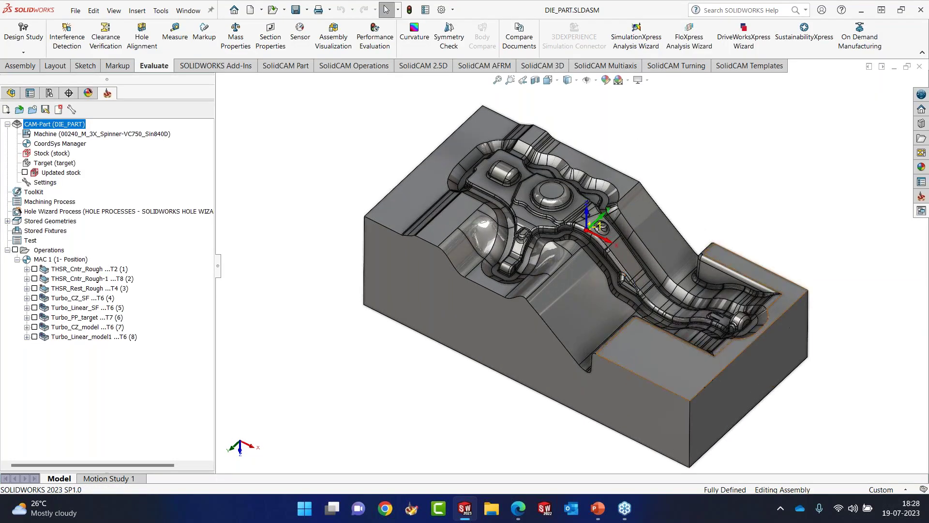
scroll(597, 231, "up", 2)
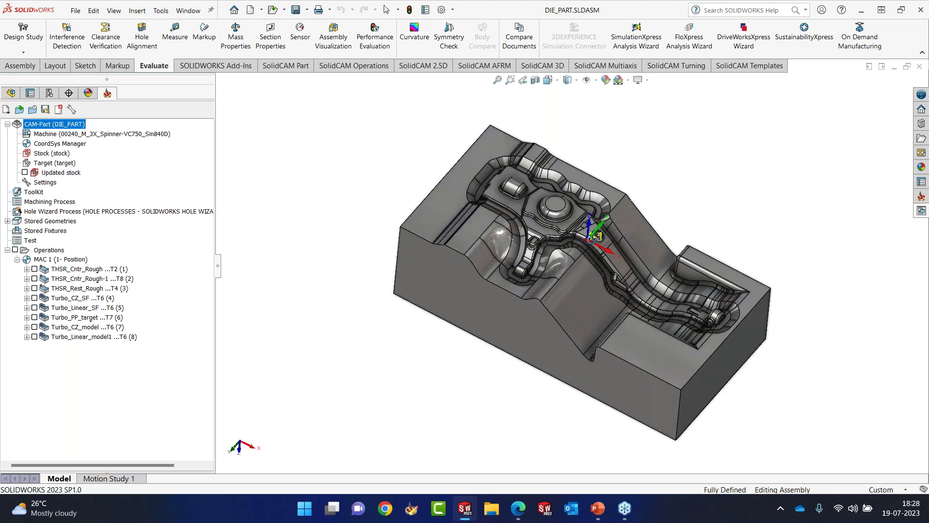
scroll(596, 236, "down", 2)
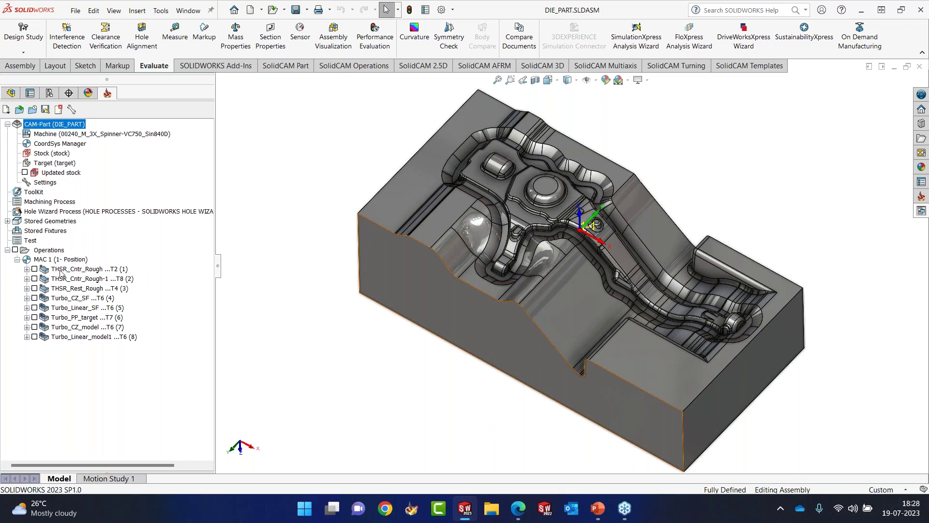
Simulate the THSR_Cntr_Rough operation on the die block in SolidVerify, watch the first roughing levels, and exit the simulation.
left_click(60, 270)
right_click(61, 273)
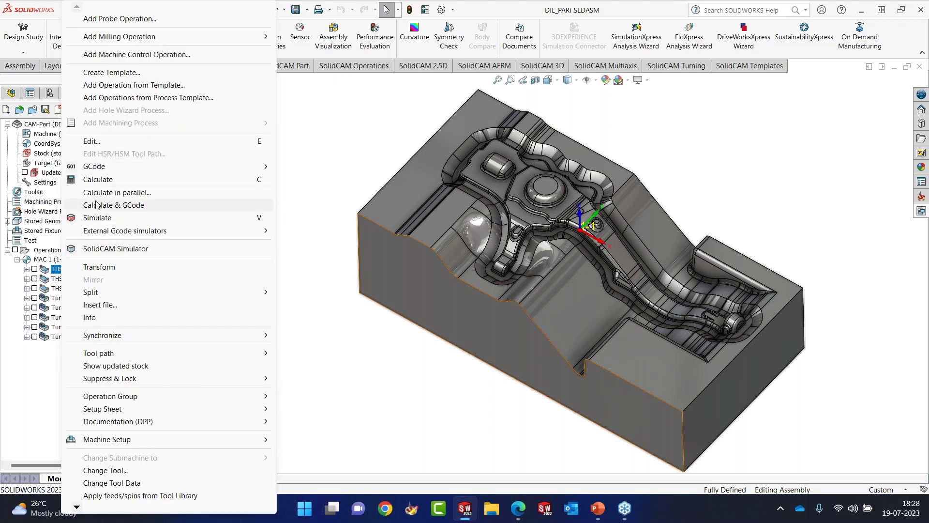
left_click(96, 218)
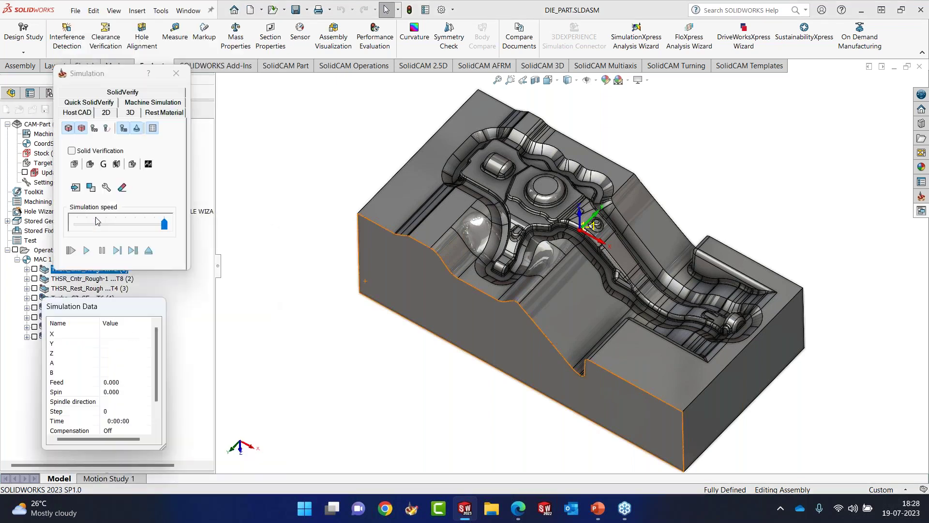
left_click(111, 74)
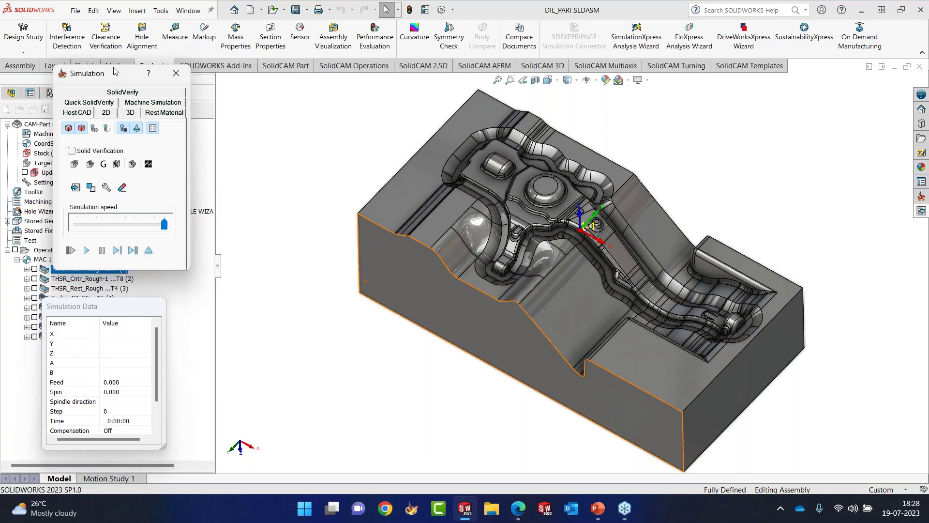
left_click(123, 92)
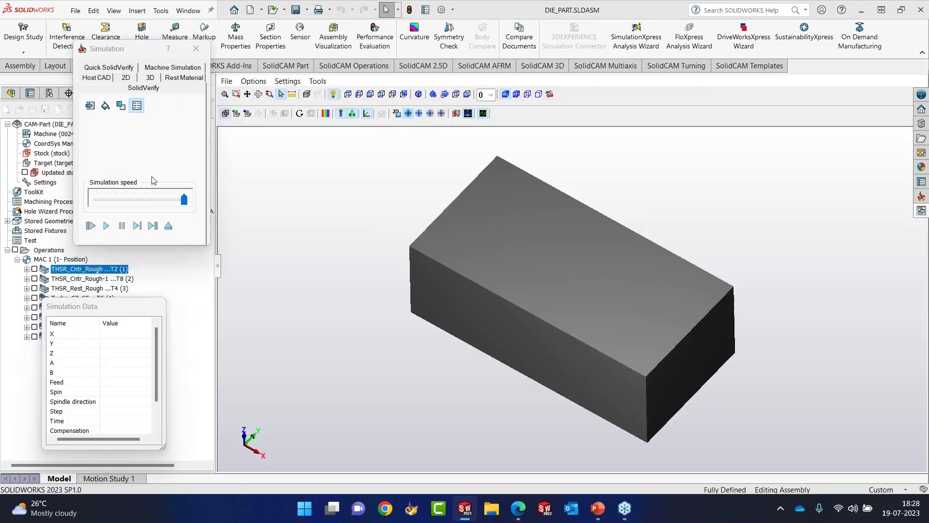
left_click(106, 226)
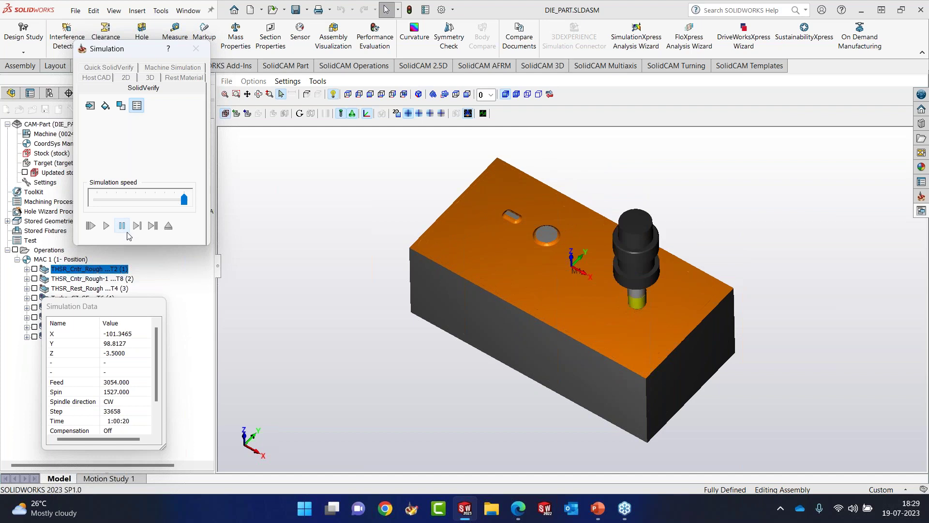
left_click(168, 225)
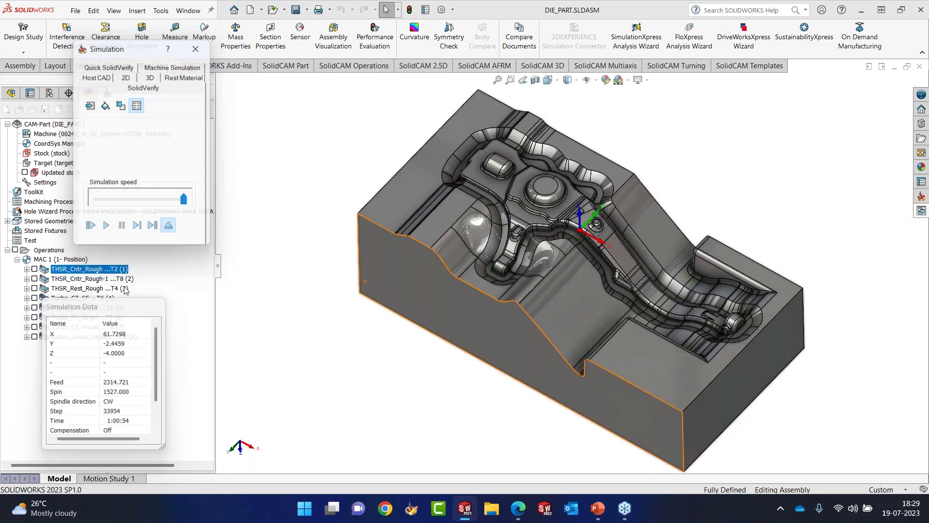
Open the THSR_Cntr_Rough operation, save its passes with a cut tolerance of 0.11, and set the tolerance back to 0.1.
right_click(102, 270)
left_click(129, 141)
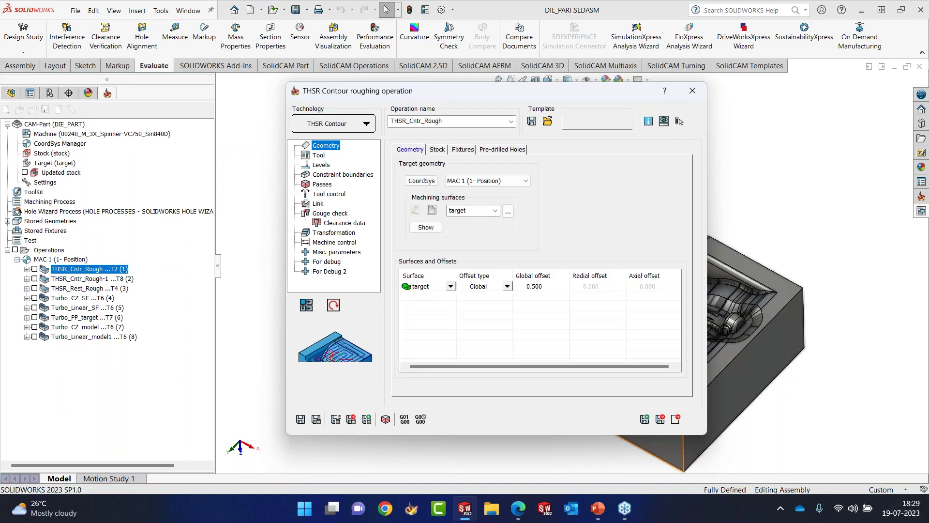
left_click(289, 179)
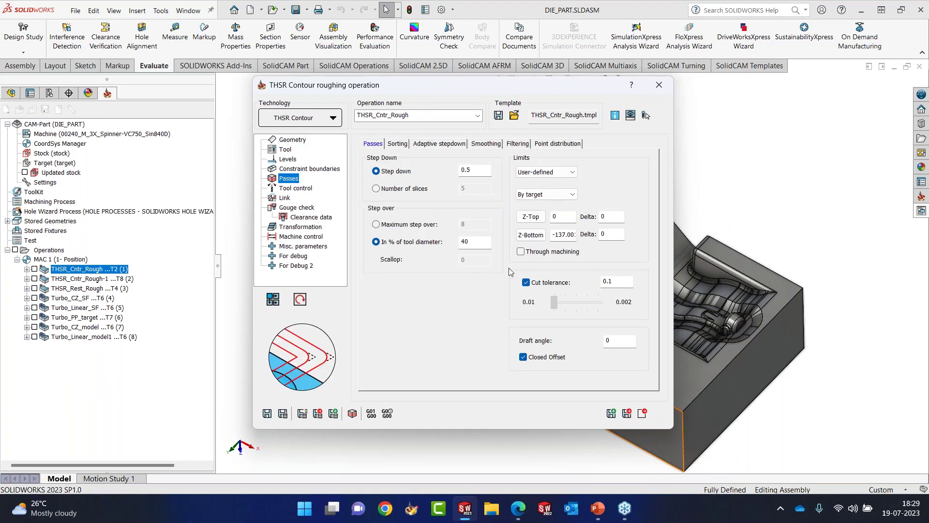
left_click(618, 282)
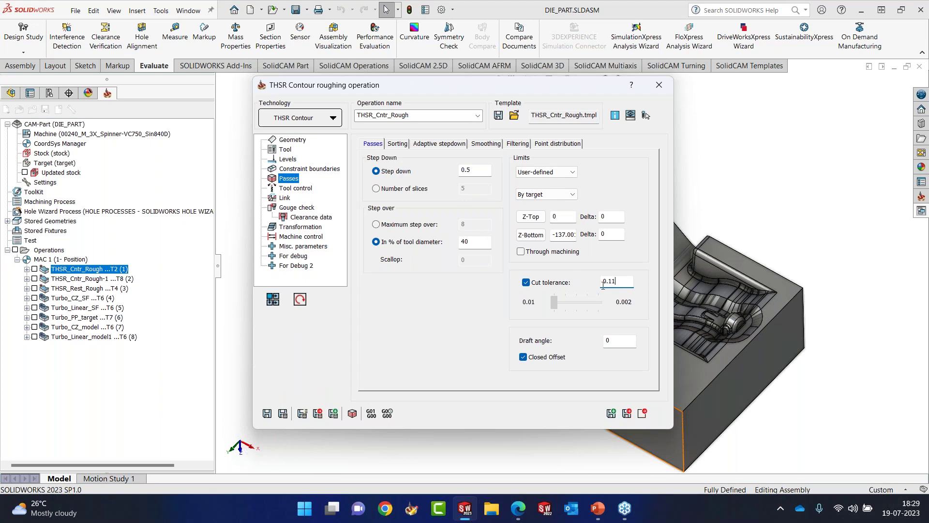
left_click(267, 413)
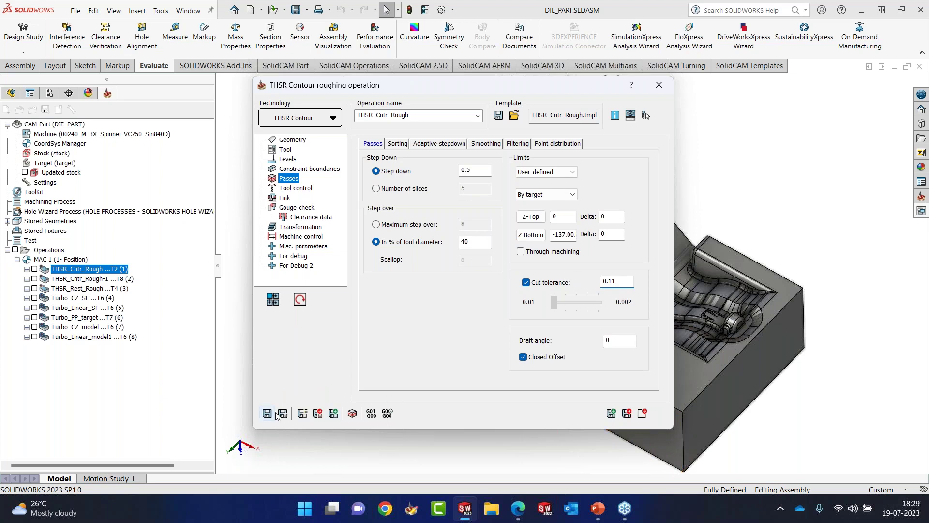
left_click(622, 280)
Review the THSR_Cntr_Rough tool, levels, constraint boundaries, step down and step over, and close the operation.
left_click(276, 151)
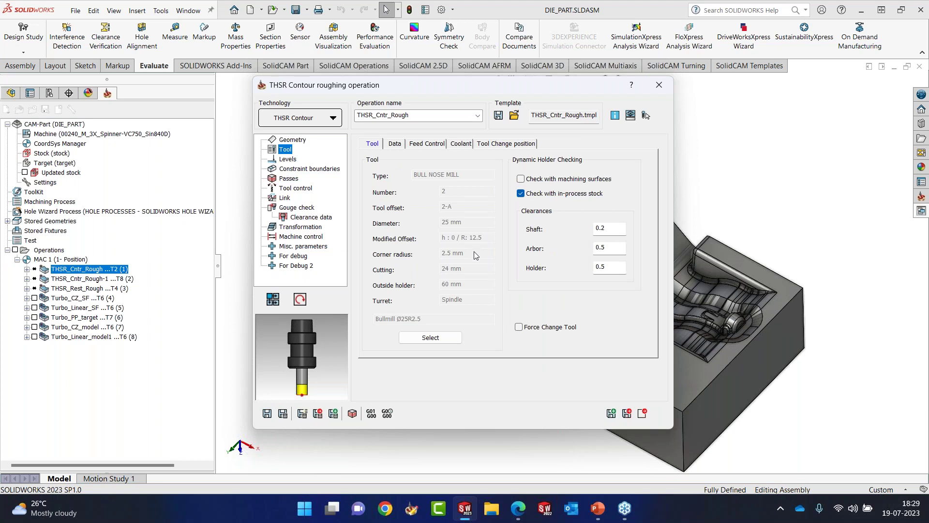
left_click(291, 164)
left_click(304, 170)
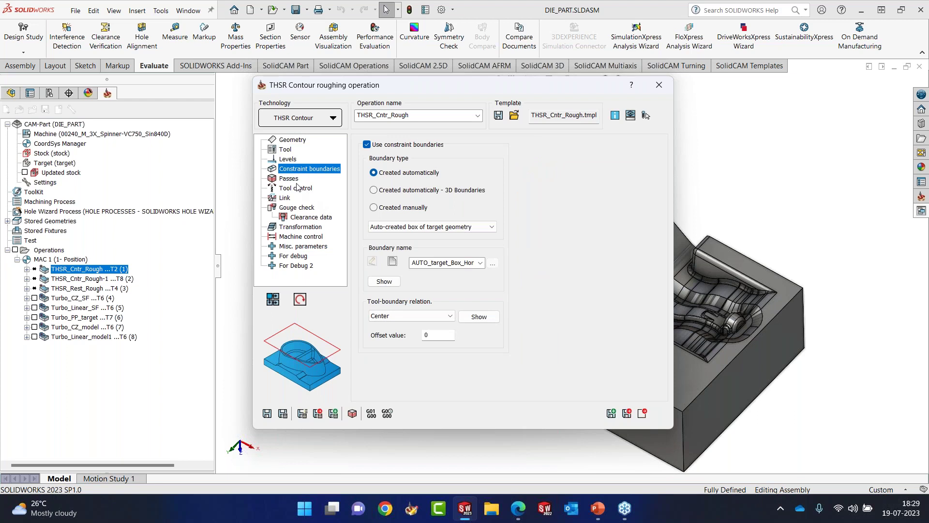
left_click(292, 180)
left_click_drag(477, 170, 445, 174)
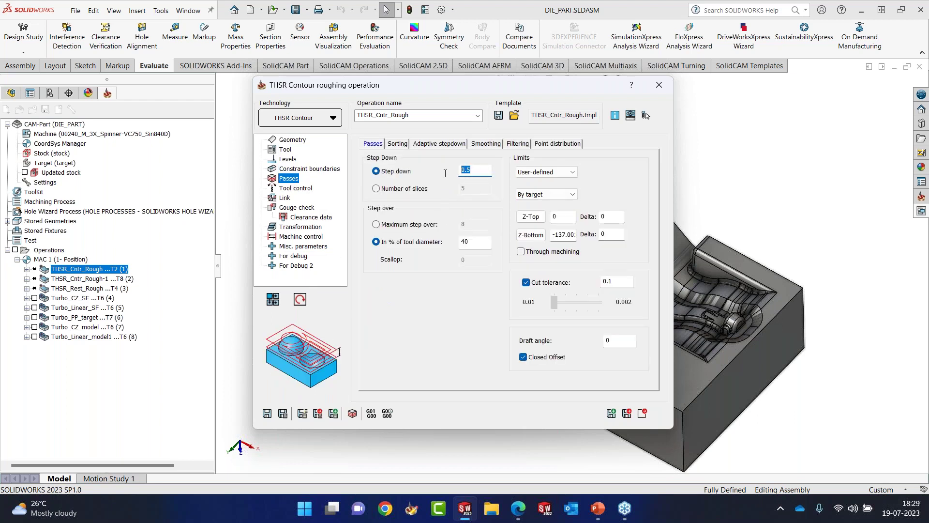
double_click(474, 241)
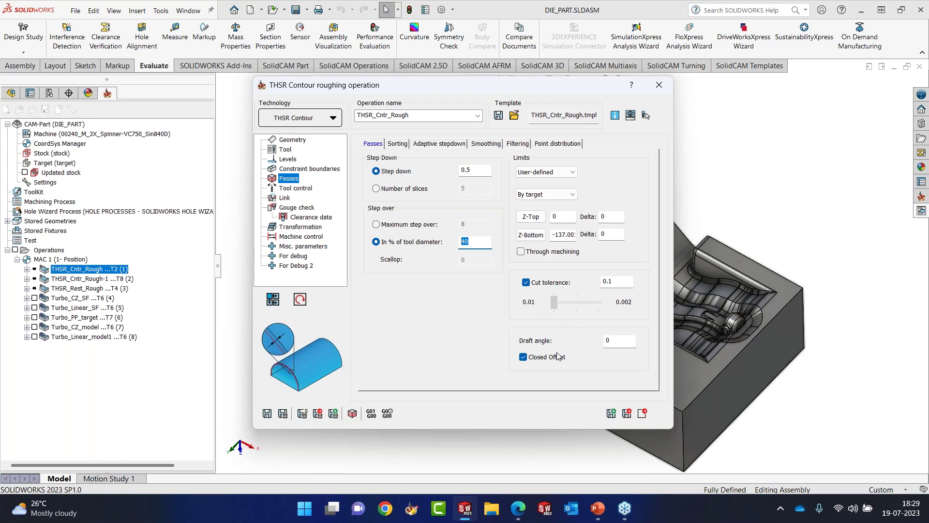
left_click(286, 150)
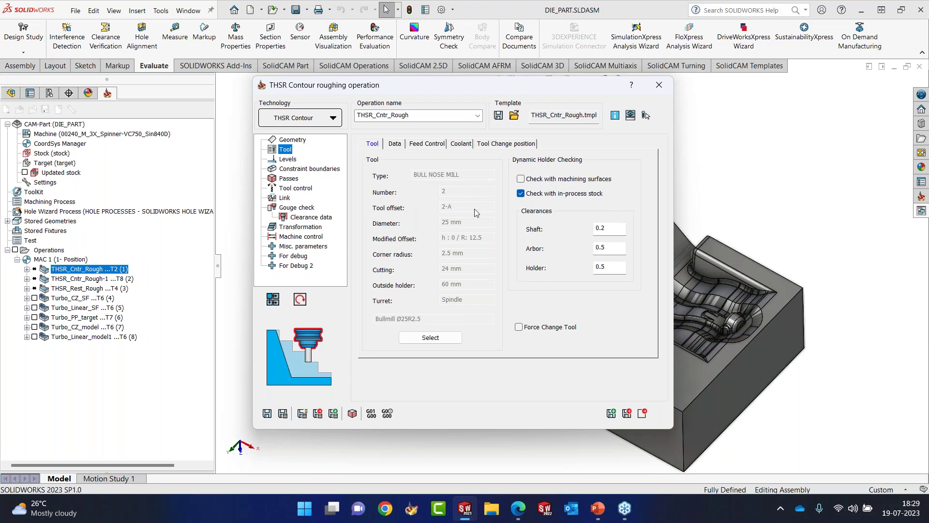
left_click(660, 84)
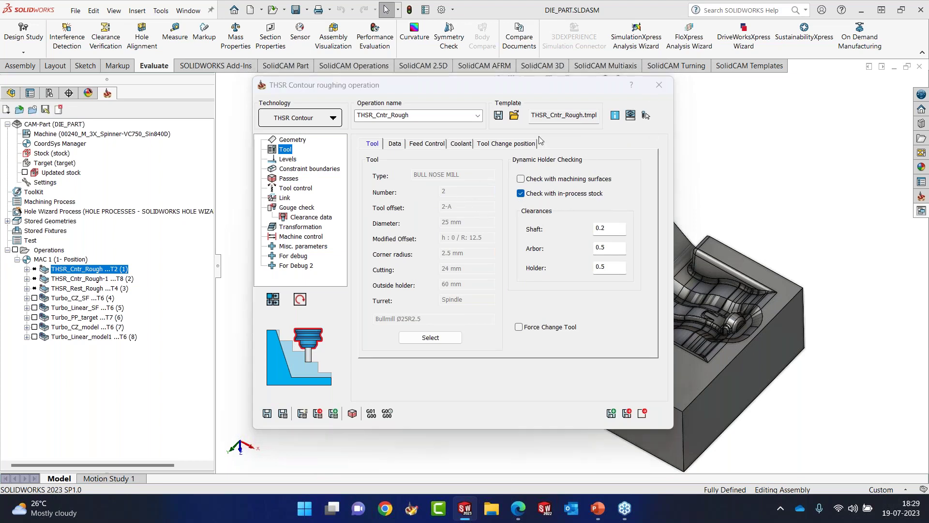
Calculate the THSR_Cntr_Rough operation and hide its tool path.
right_click(77, 269)
left_click(113, 179)
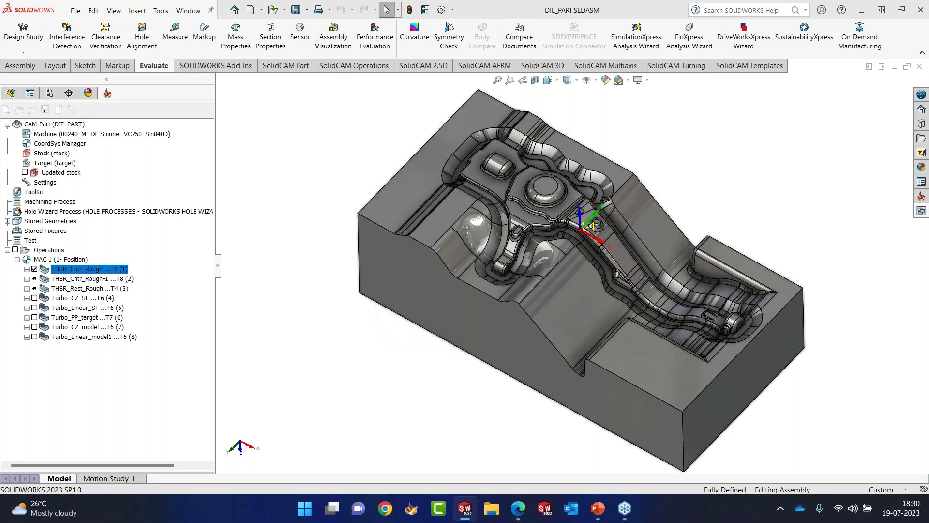
left_click(34, 269)
Reopen the THSR_Cntr_Rough operation, set the passes' step down to 0.6, and save it.
right_click(57, 270)
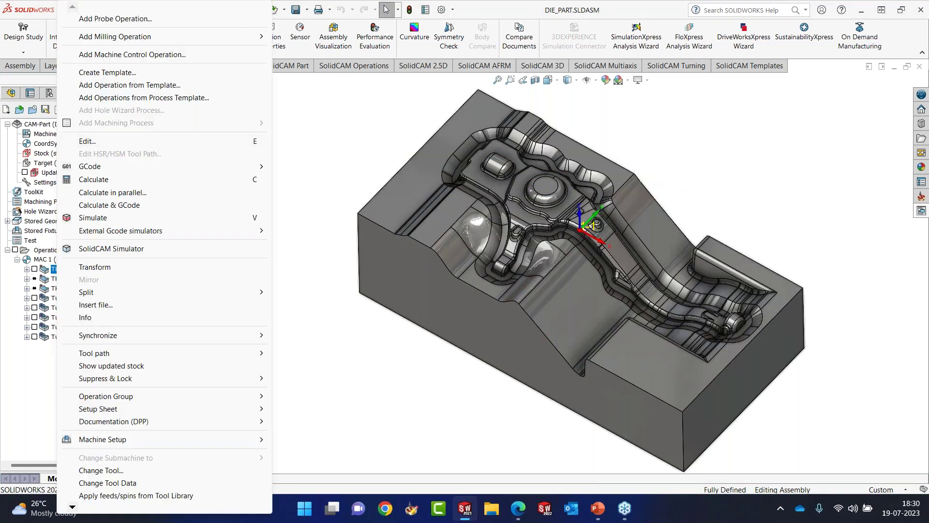
left_click(100, 142)
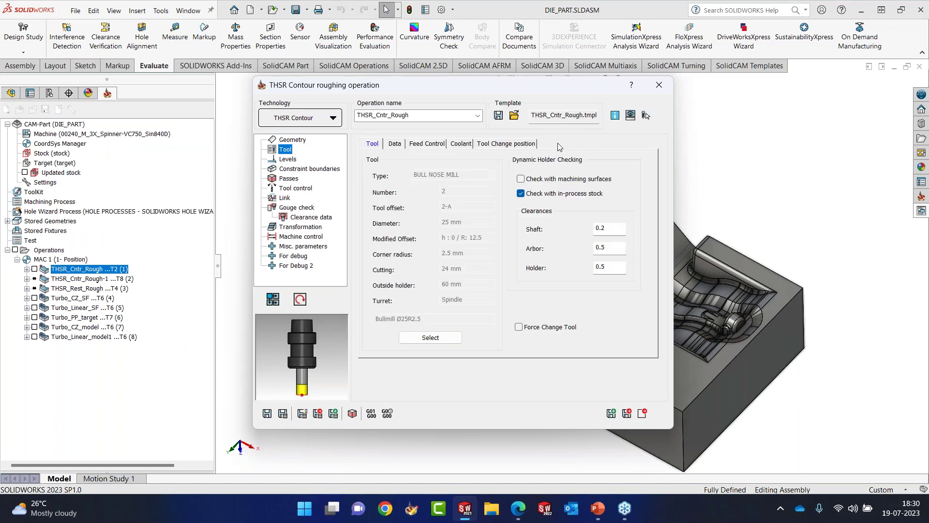
left_click(290, 178)
left_click(473, 169)
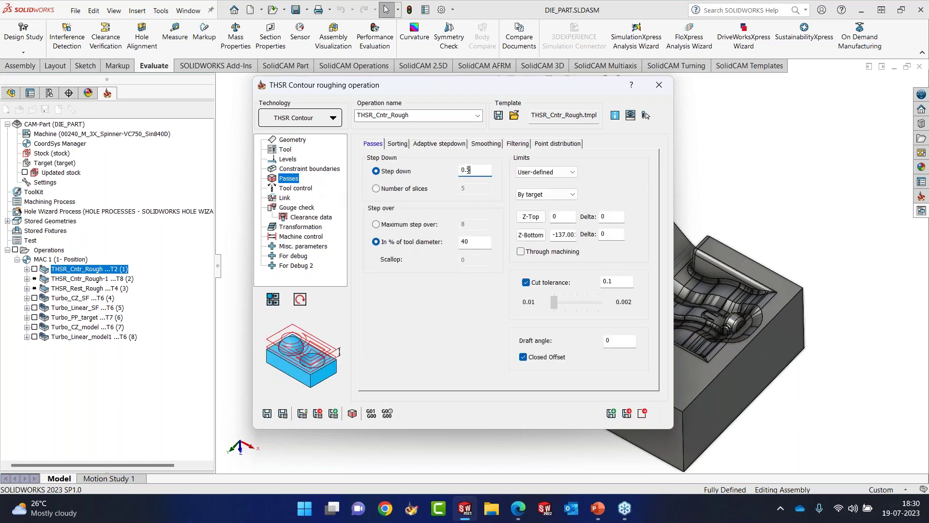
type("6")
left_click(267, 413)
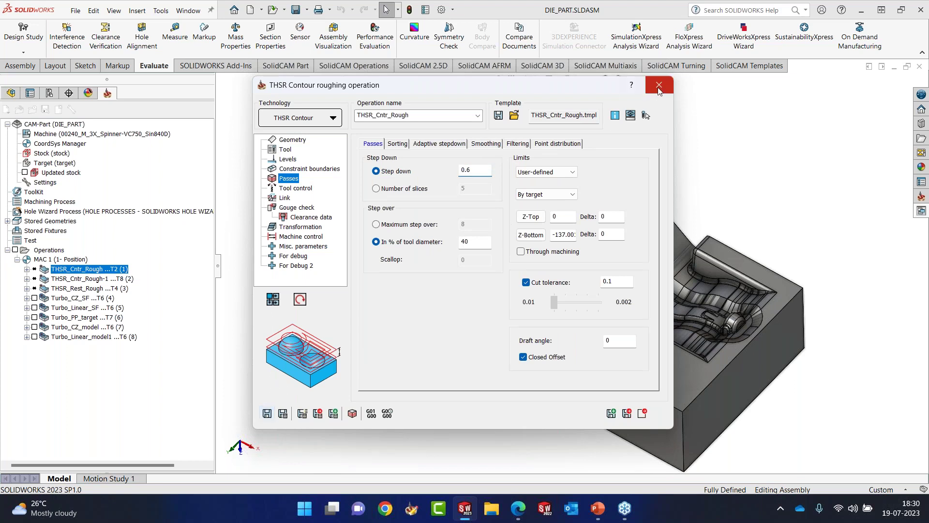
Set the step over to 50% of the tool diameter with a cut tolerance of 0.1, save the operation and close it.
double_click(468, 243)
type("50")
left_click(612, 281)
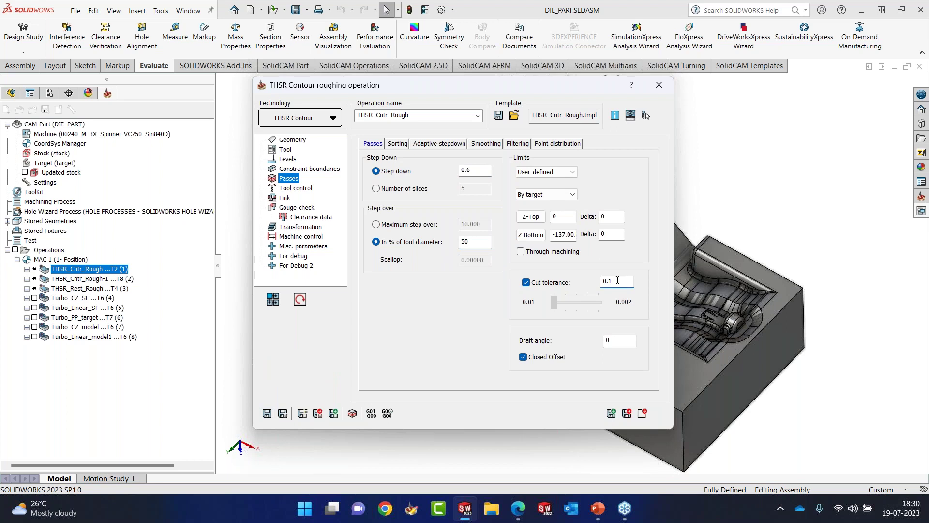
left_click(267, 413)
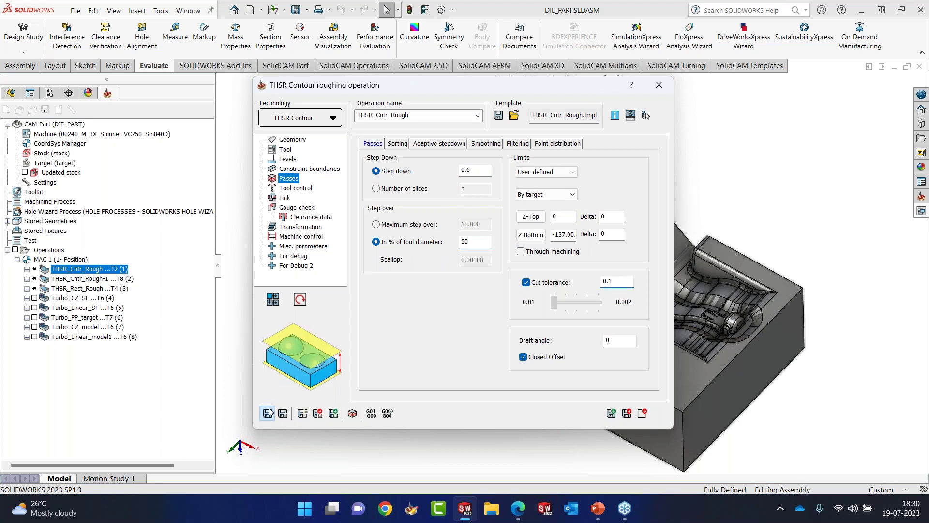
left_click(657, 86)
Calculate the edited THSR_Cntr_Rough operation, inspect its roughing tool path on the die, and hide the path.
left_click(365, 161)
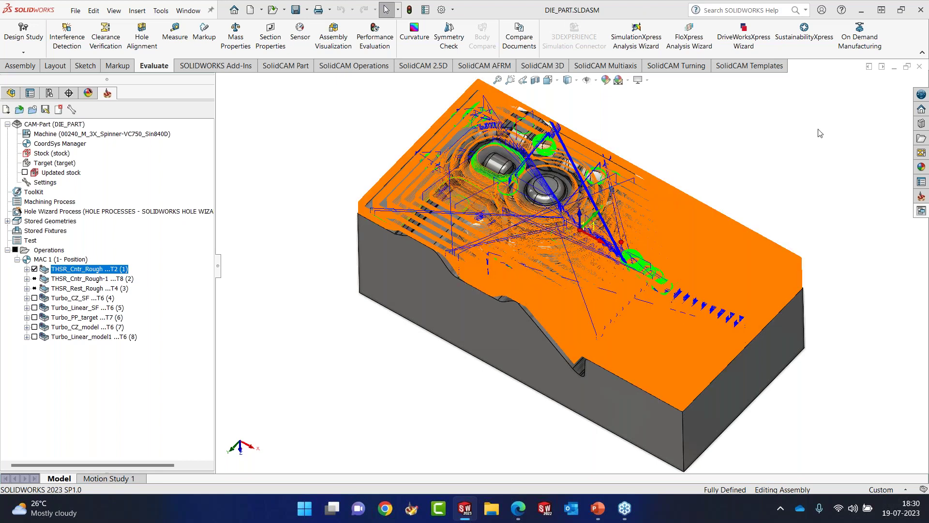
mouse_move(638, 263)
middle_mouse_down()
mouse_move(619, 305)
mouse_move(703, 180)
mouse_move(644, 262)
middle_mouse_up()
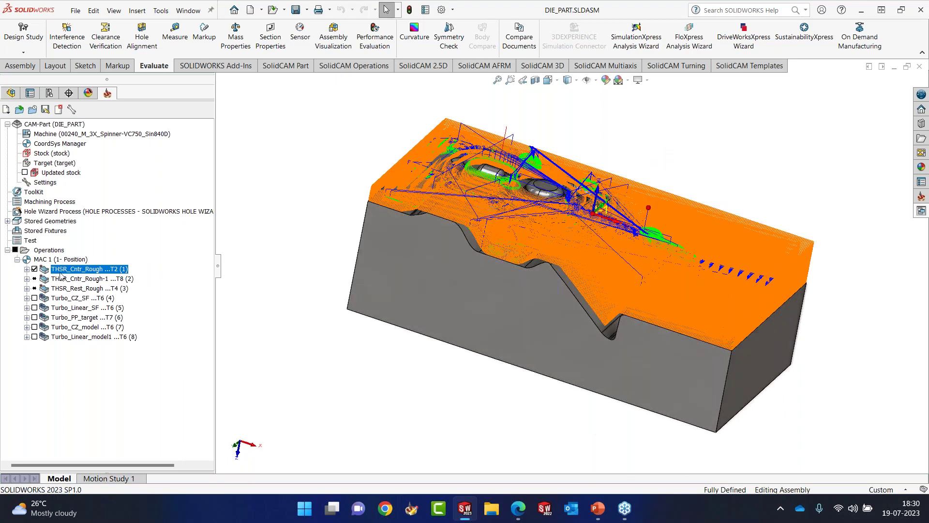
left_click(34, 269)
Review the updated stock calculation options for SolidVerify and rest material in the part settings, and close the settings.
left_click(42, 183)
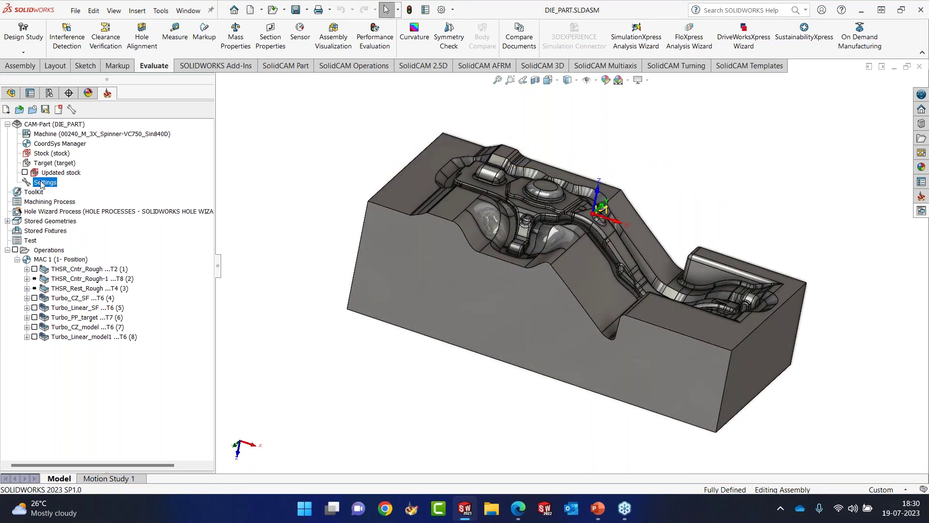
double_click(41, 184)
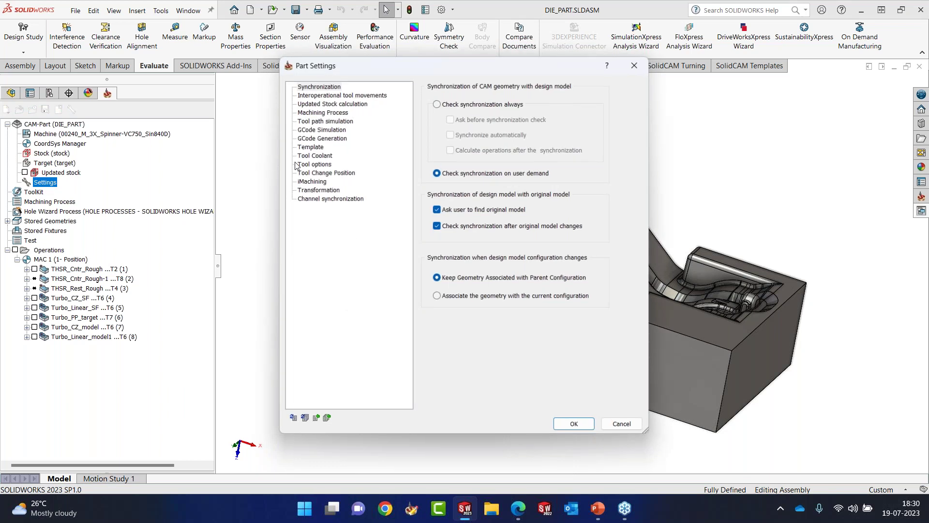
left_click(332, 102)
left_click(478, 90)
left_click(507, 91)
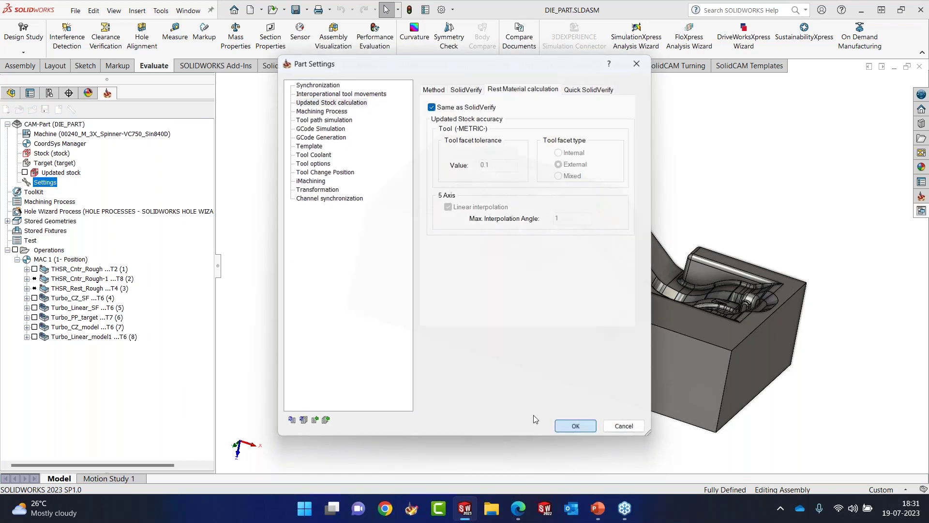
left_click(576, 426)
Open the THSR_Cntr_Rough-1 operation and review its tool, passes, tool control, approach/retract and link settings.
right_click(63, 278)
left_click(101, 138)
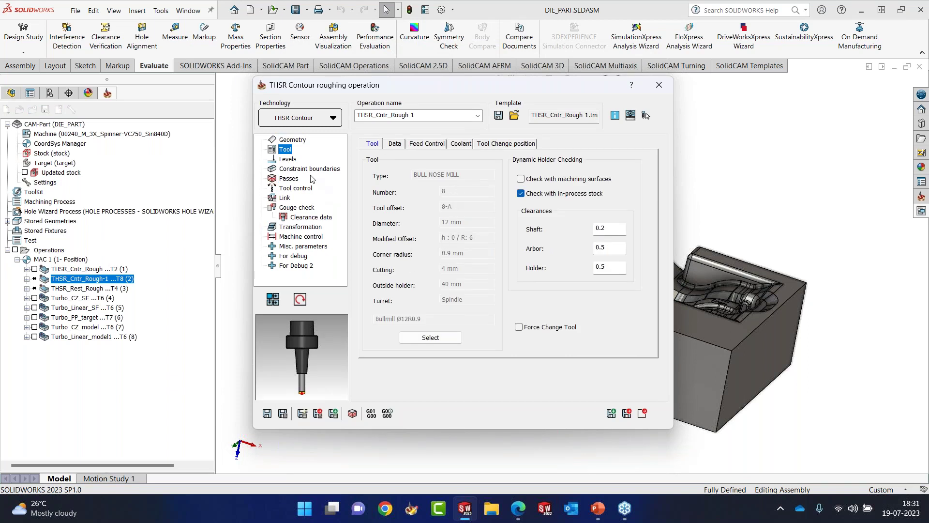
left_click(290, 179)
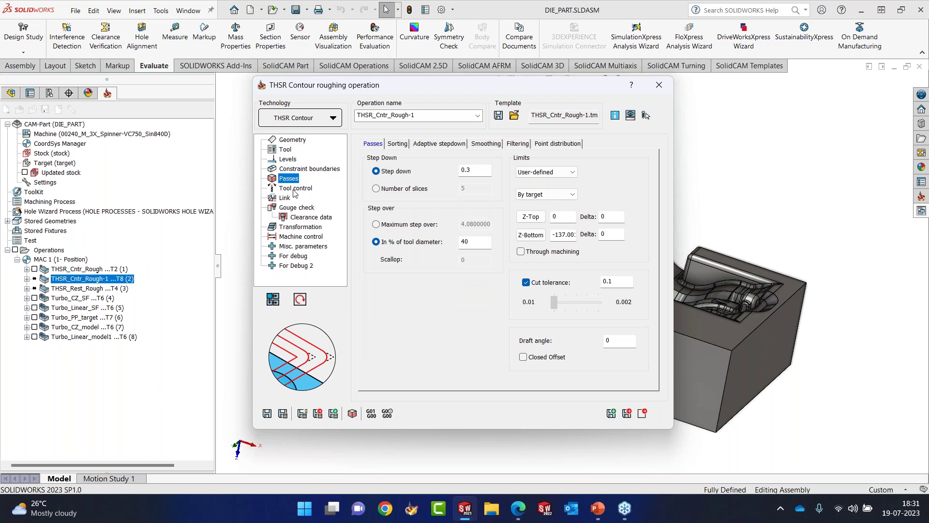
left_click(293, 189)
left_click(285, 197)
left_click(417, 144)
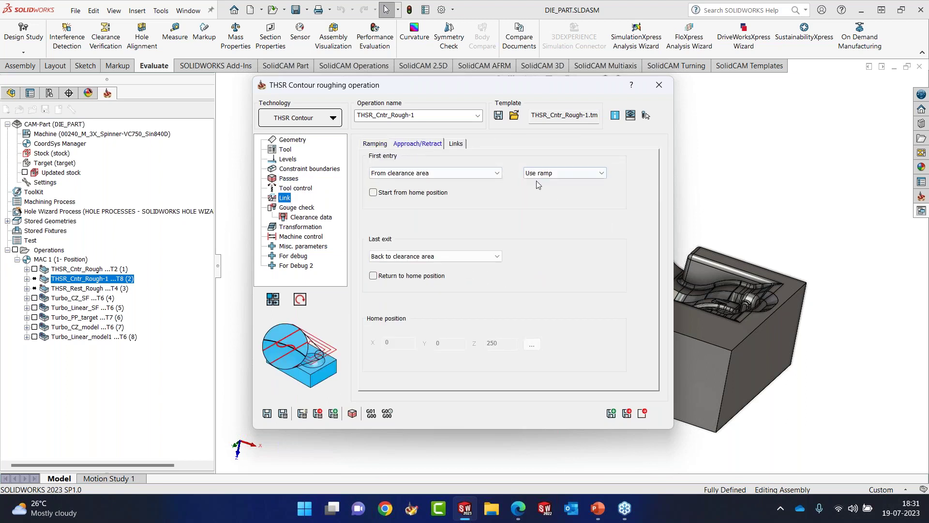
left_click(456, 143)
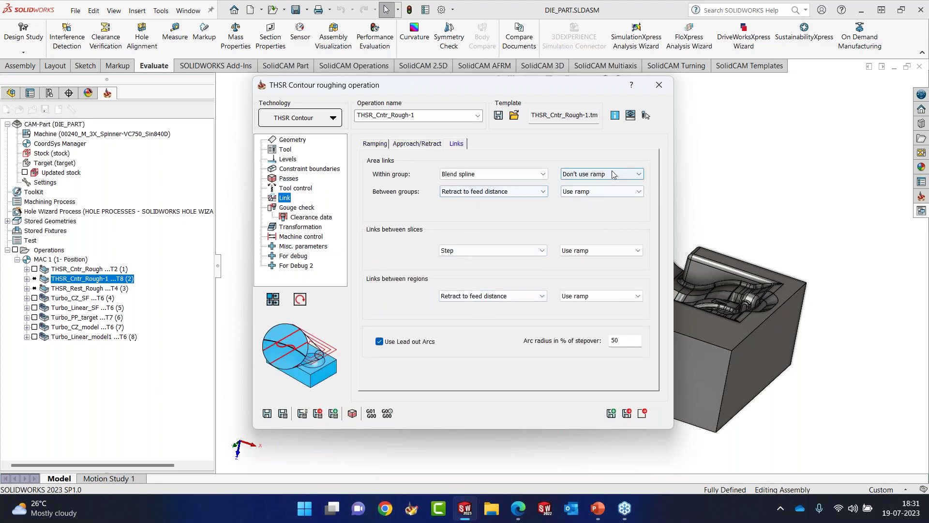
Try the Don't use ramp option for area links between groups, and restore Use ramp.
left_click(586, 192)
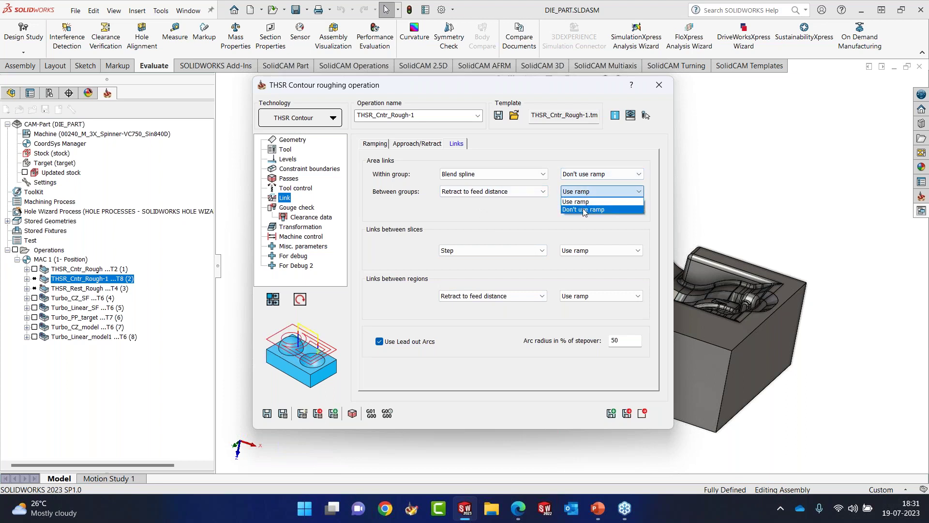
left_click(582, 209)
left_click(588, 191)
left_click(587, 202)
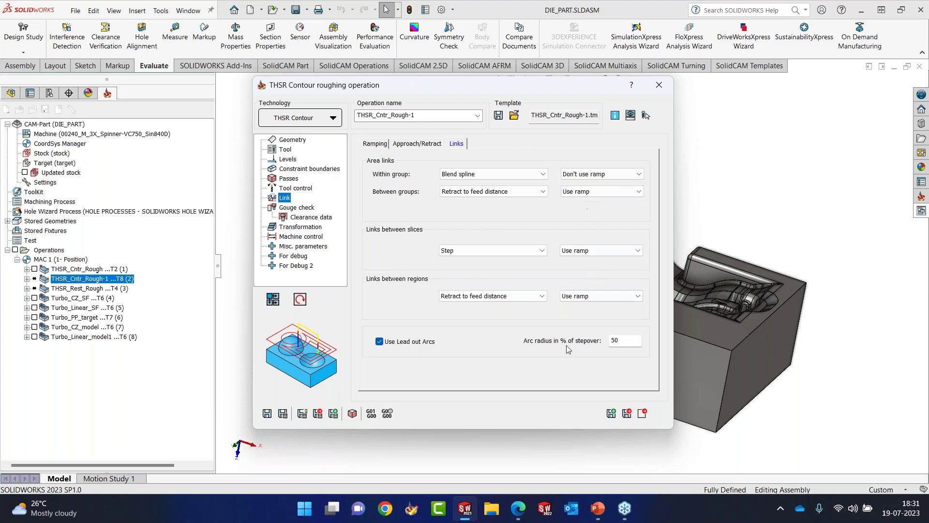
Save and calculate the THSR_Cntr_Rough-1 operation.
left_click(266, 414)
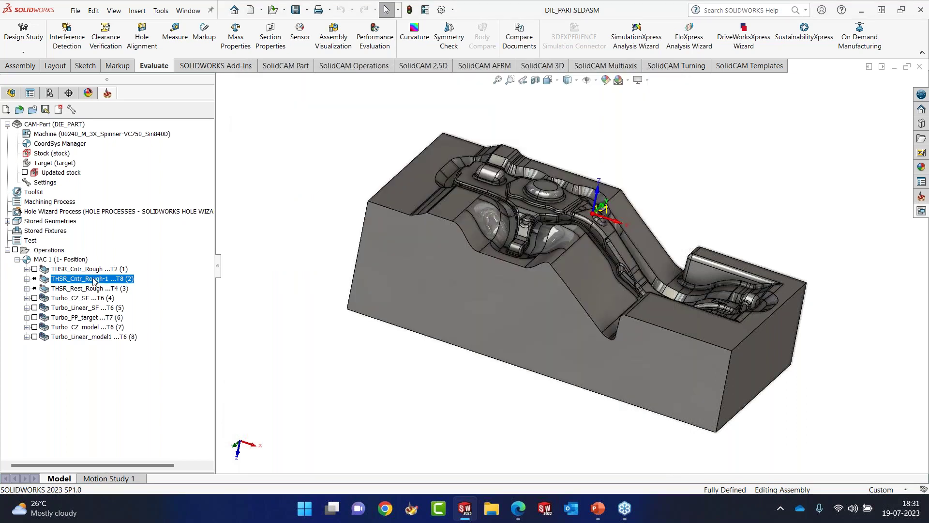
right_click(97, 279)
left_click(217, 179)
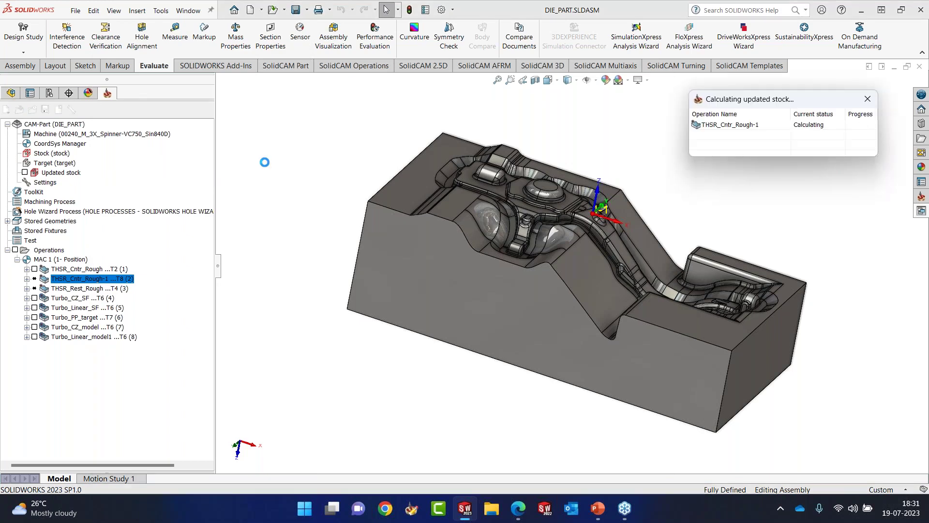
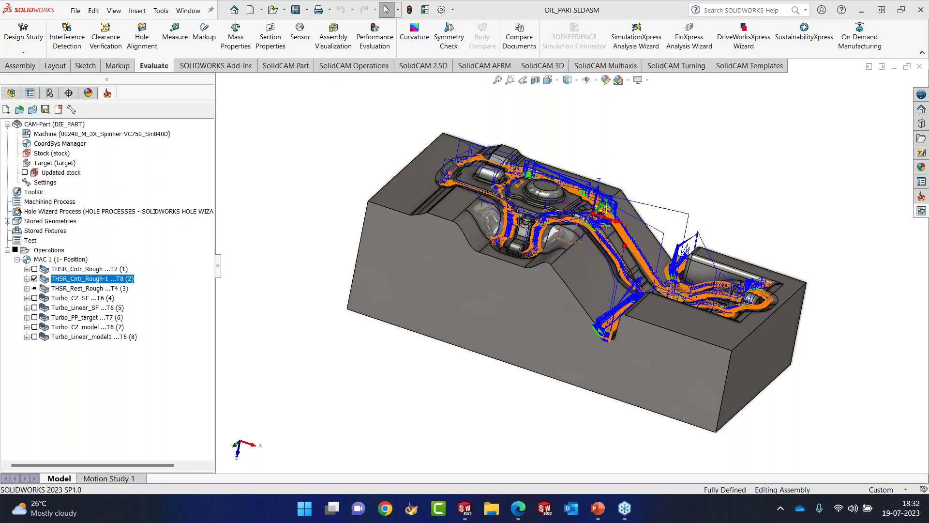
Inspect the THSR_Cntr_Rough-1 rest roughing passes along the die's channels and corners, and hide the tool path.
scroll(545, 219, "down", 2)
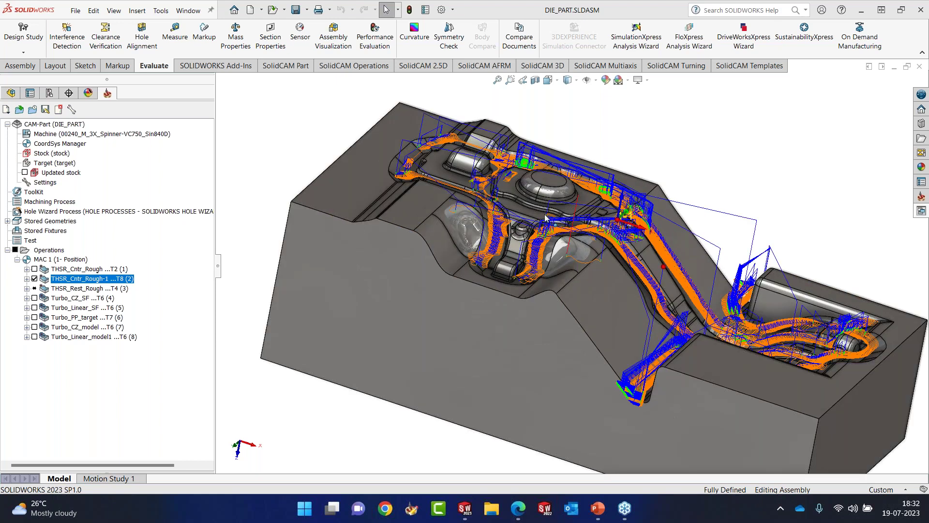
scroll(545, 219, "down", 3)
scroll(563, 279, "down", 3)
middle_click_drag(563, 279, 538, 330)
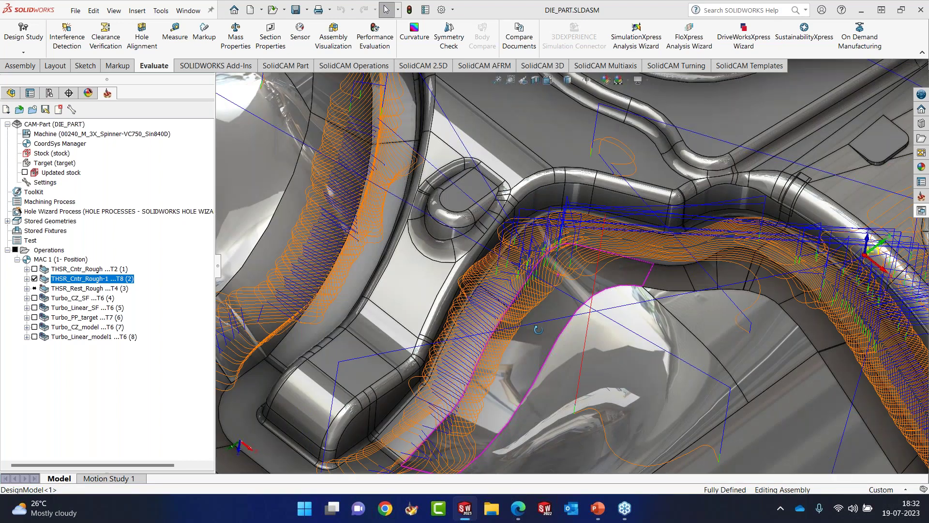
scroll(542, 306, "up", 8)
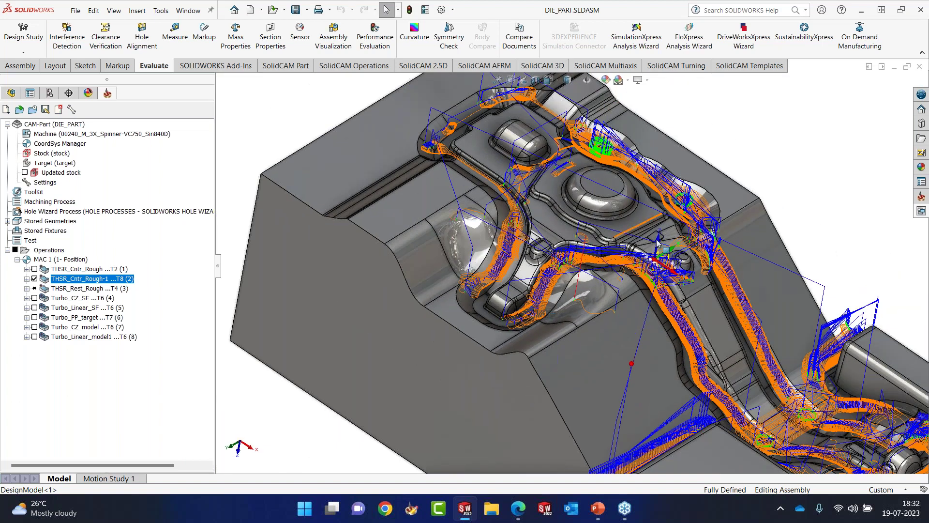
scroll(571, 266, "up", 4)
left_click(34, 278)
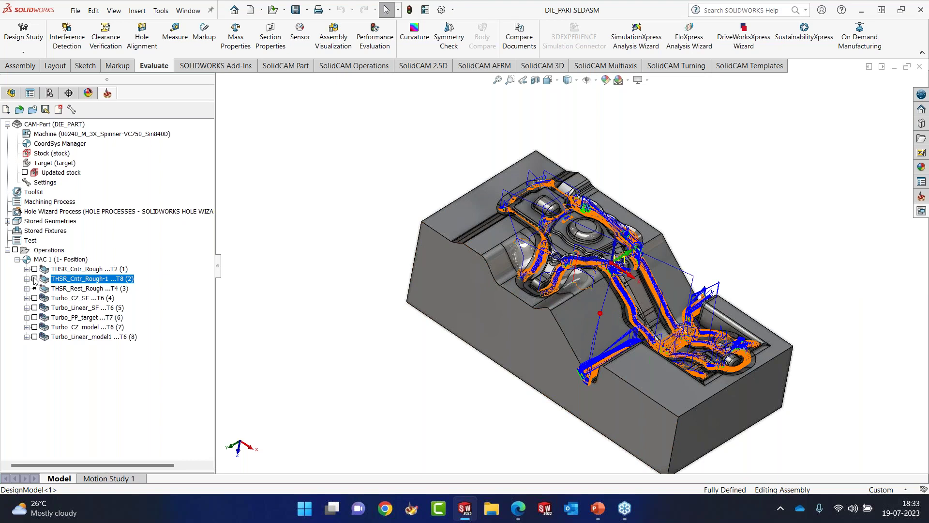
Display the Turbo_CZ_SF tool path, inspect its passes around the die's bosses and channel walls, and hide it.
left_click(80, 289)
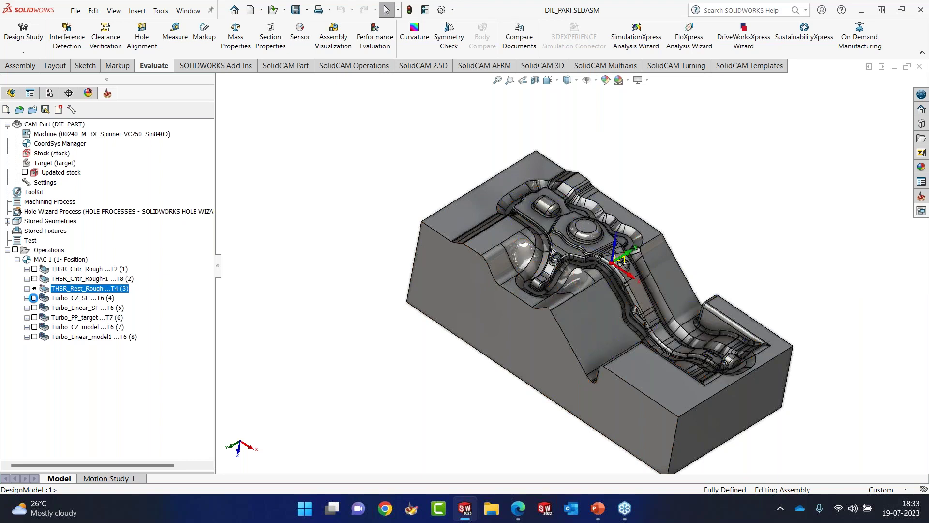
left_click(34, 298)
scroll(627, 222, "down", 3)
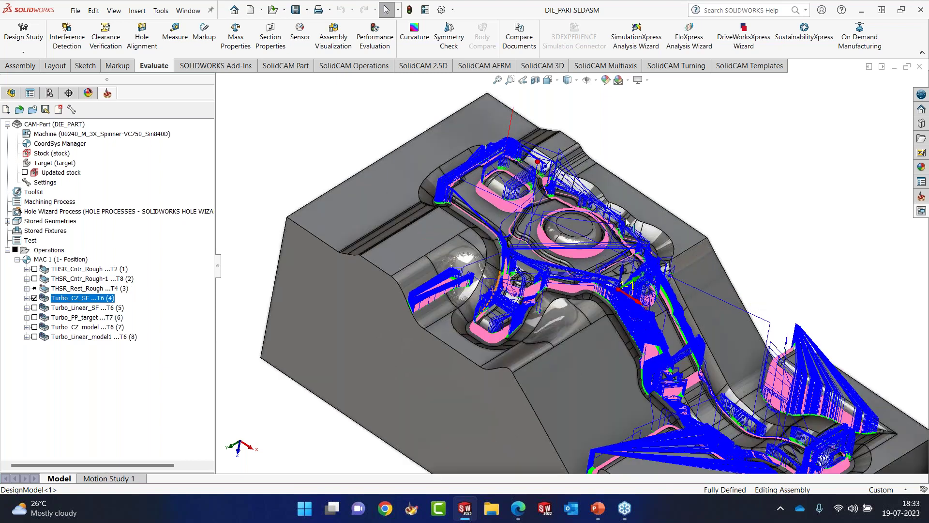
scroll(627, 221, "down", 3)
middle_click_drag(627, 228, 557, 298)
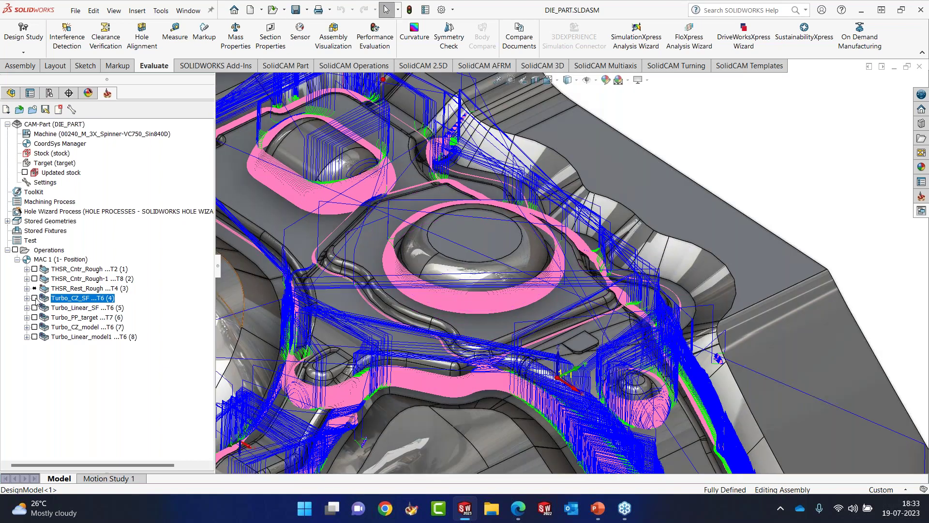
left_click(34, 297)
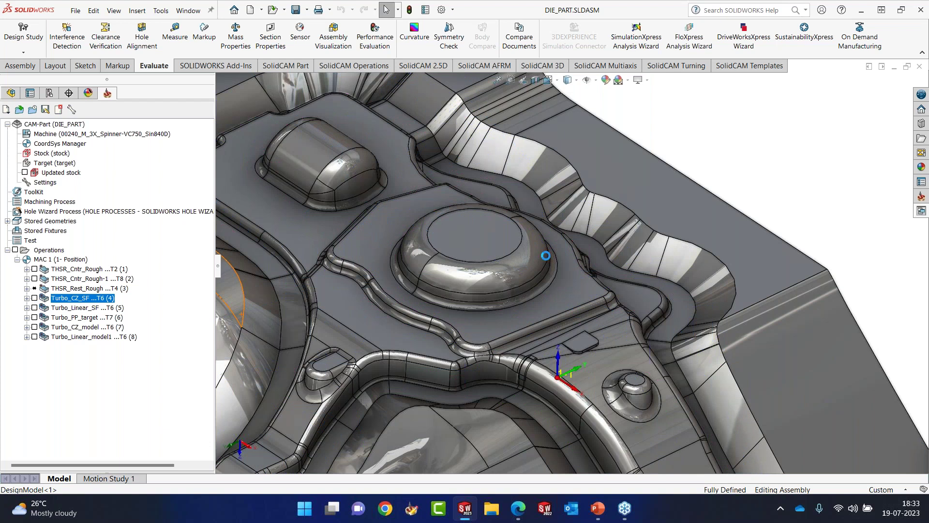
Display the Turbo_Linear_SF tool path and inspect its passes across the die surface and beside the steep walls.
scroll(586, 270, "up", 5)
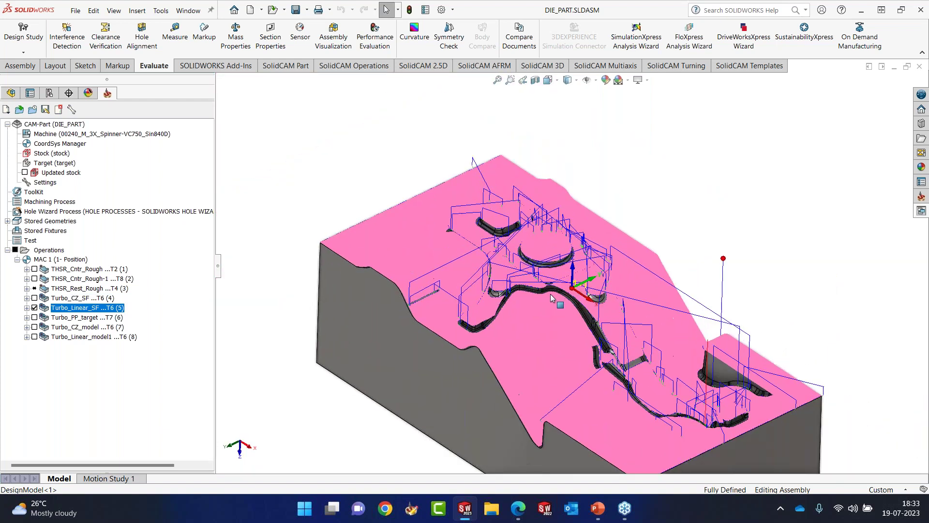
scroll(550, 291, "down", 3)
middle_click_drag(549, 290, 553, 313)
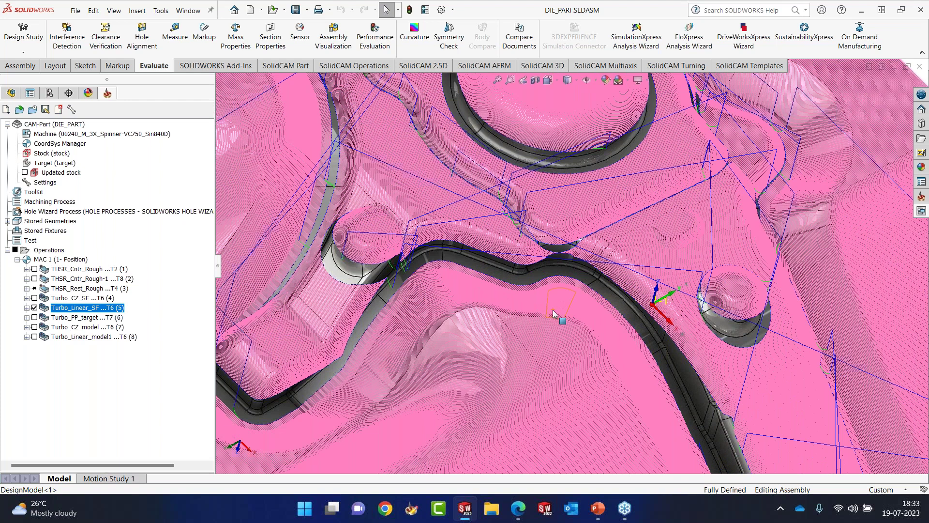
key("f")
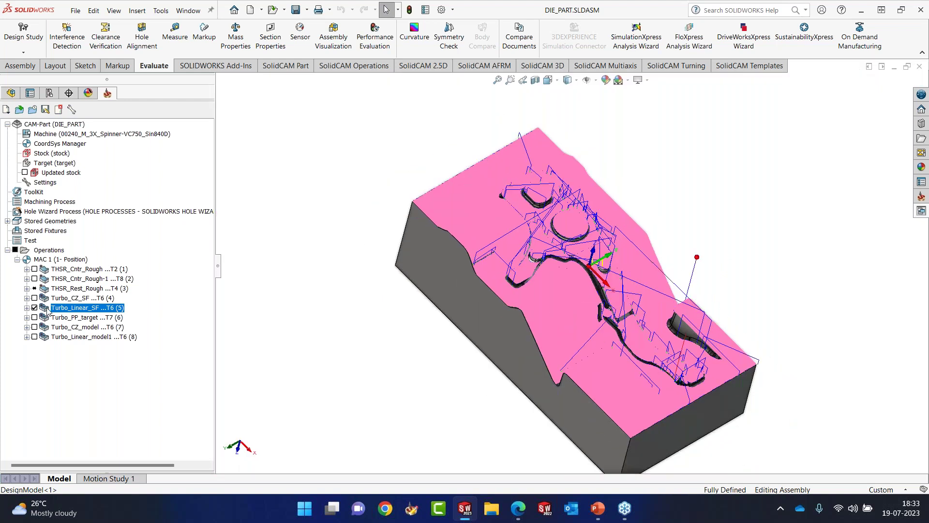
Display the Turbo_PP_target tool path, inspect its passes along the die's channels and boss bases, and hide it.
left_click(35, 317)
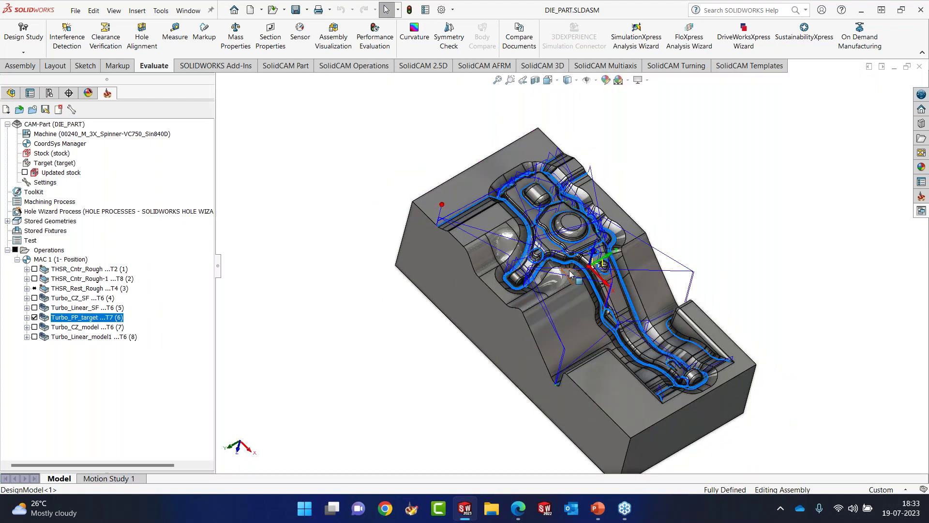
scroll(561, 270, "up", 5)
scroll(554, 266, "up", 3)
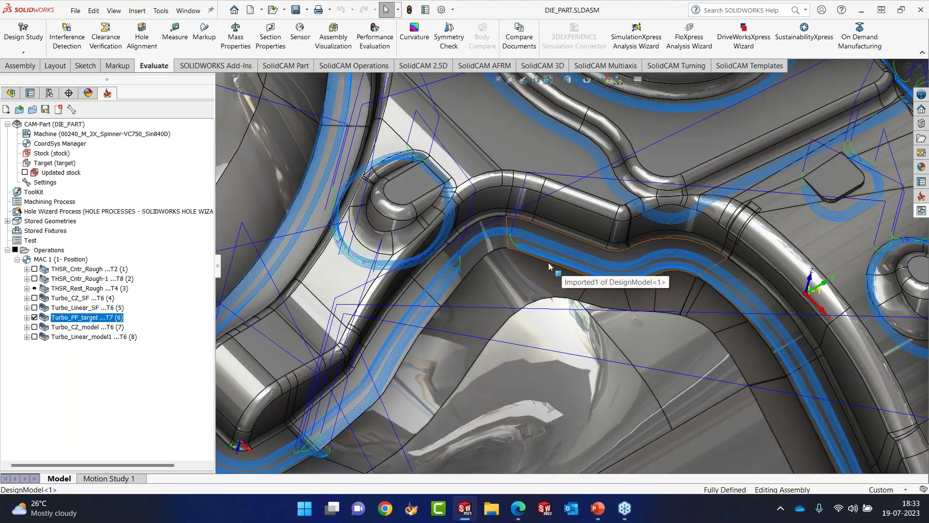
scroll(549, 266, "down", 2)
middle_click_drag(550, 266, 568, 226)
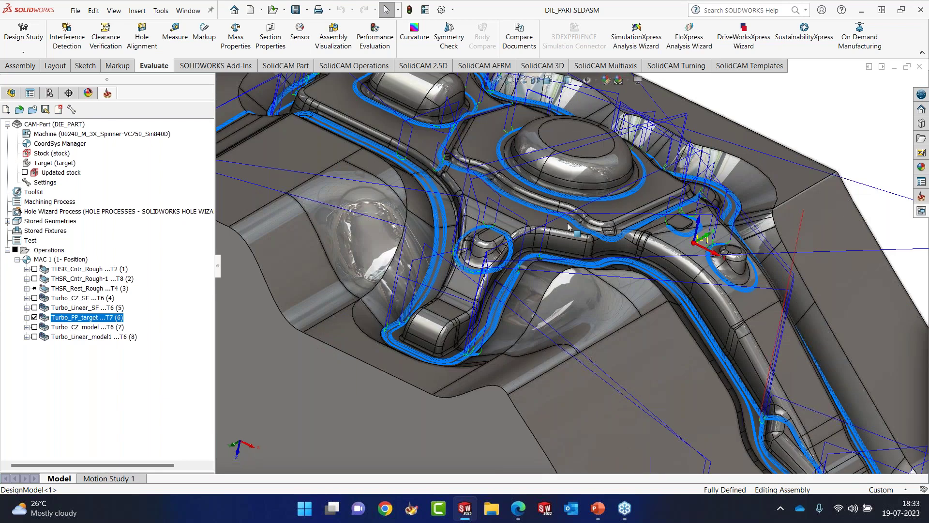
scroll(569, 227, "down", 5)
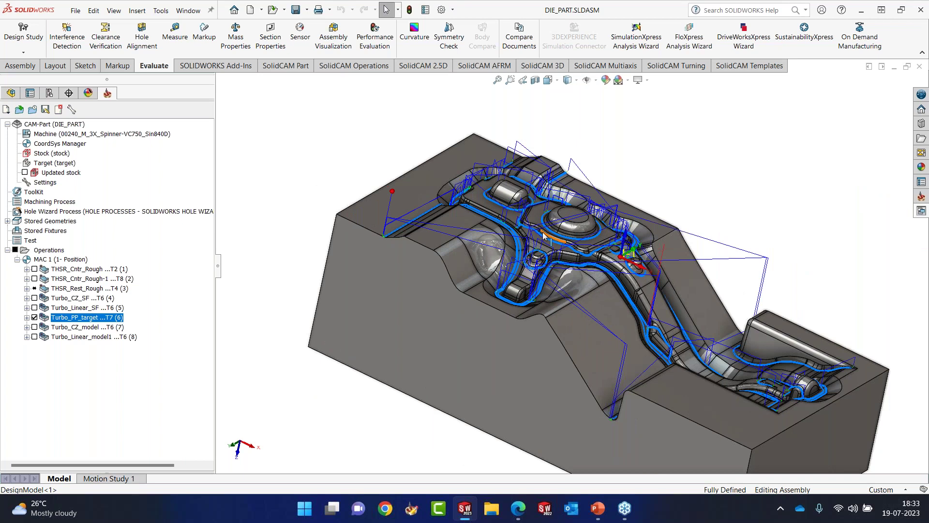
left_click(34, 317)
Open the Turbo 5-Axis Milling CAM-Part, declining to locate its original Core.SLDPRT model manually.
left_click(163, 11)
mouse_move(175, 63)
left_click(347, 75)
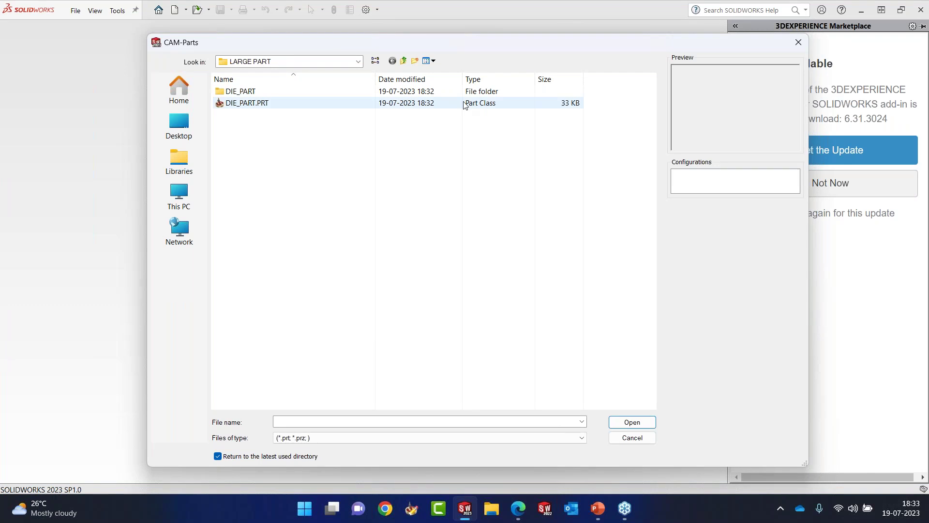
left_click(403, 60)
double_click(234, 119)
left_click(271, 92)
left_click(643, 427)
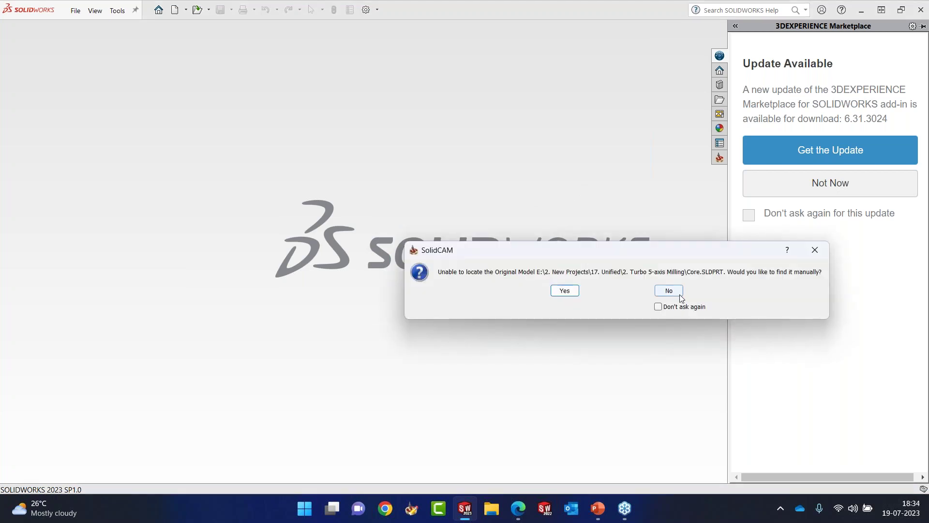
key("Return")
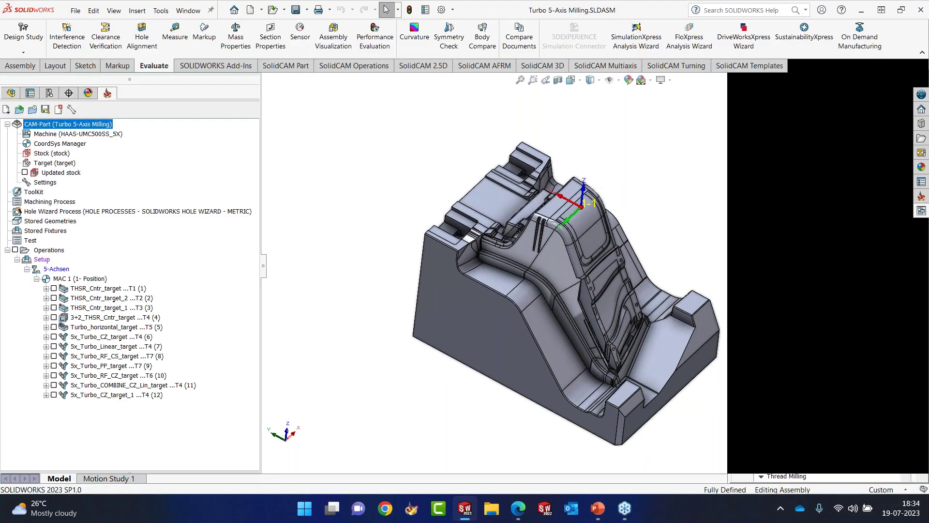
Examine the mold core from several sides, and display, inspect and hide its THSR_Cntr_target roughing tool path.
scroll(617, 293, "up", 3)
middle_click_drag(595, 301, 573, 260)
scroll(571, 254, "down", 4)
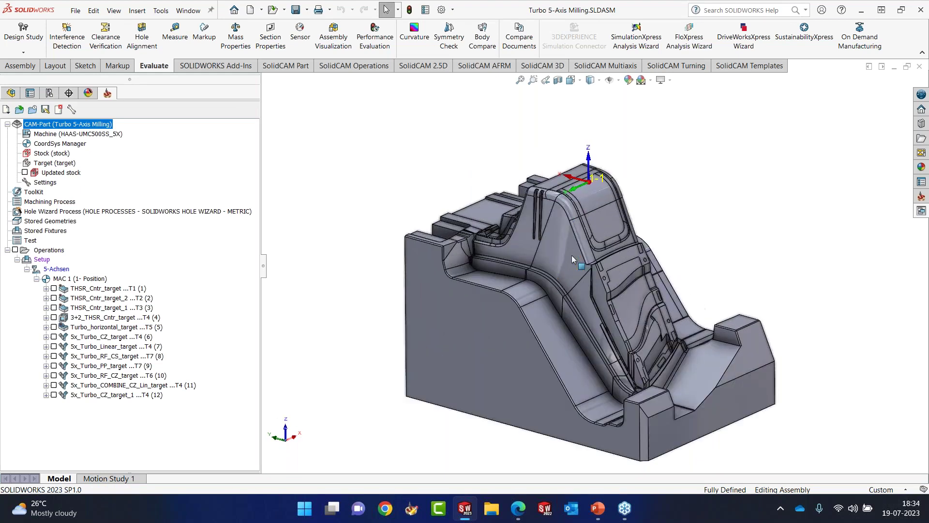
middle_click_drag(605, 248, 624, 171)
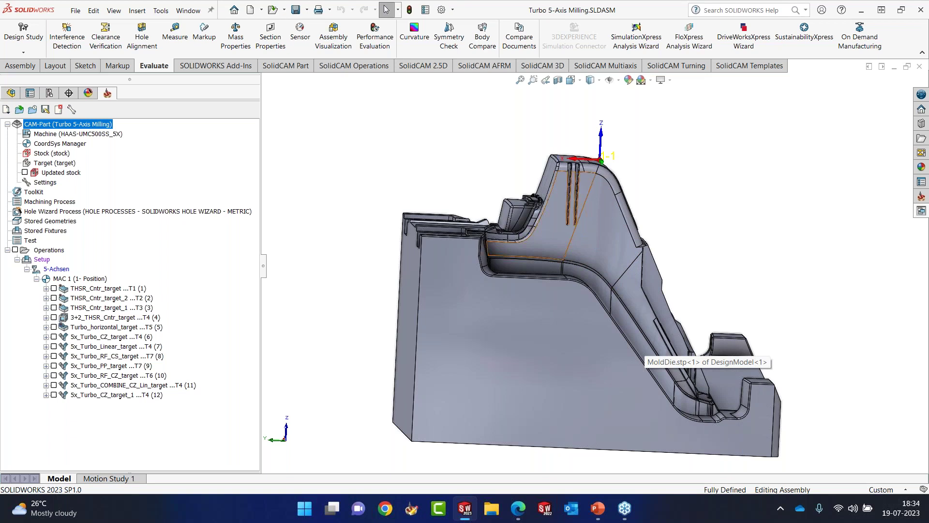
middle_click_drag(624, 252, 556, 267)
scroll(571, 266, "up", 2)
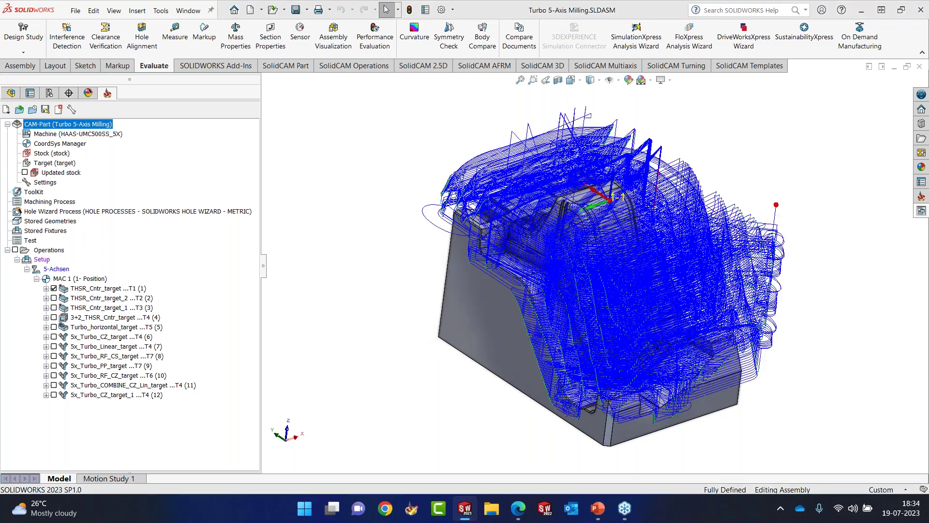
middle_click_drag(635, 216, 629, 259)
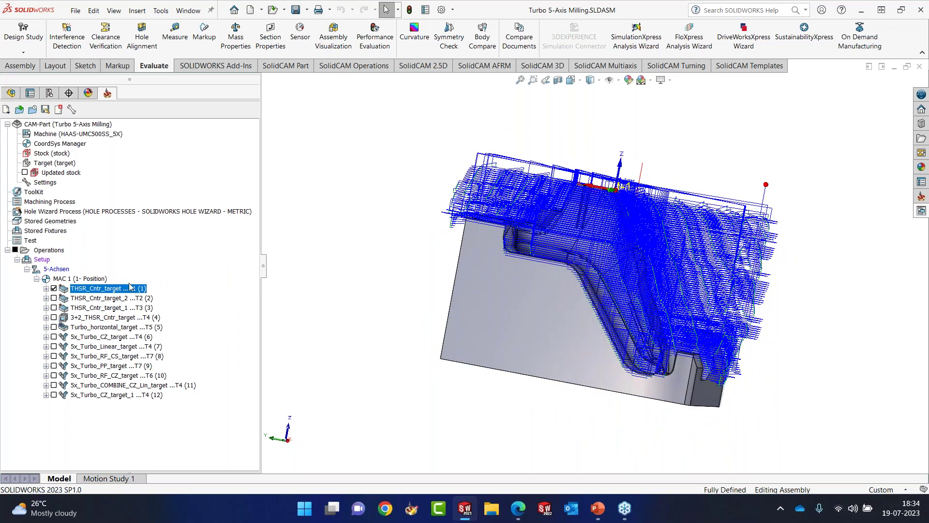
left_click(54, 287)
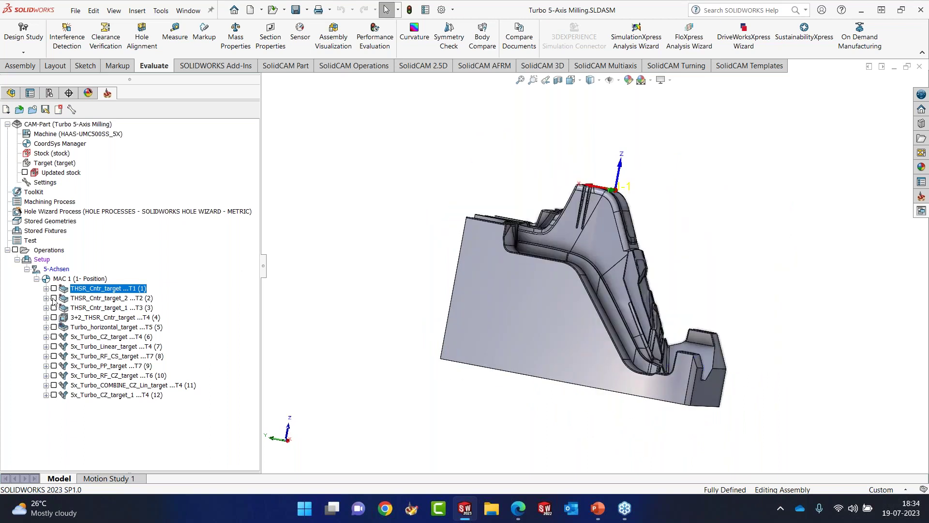
Inspect the THSR_Cntr_target_2 and THSR_Cntr_target_1 tool paths one after the other on the mold core.
left_click(53, 298)
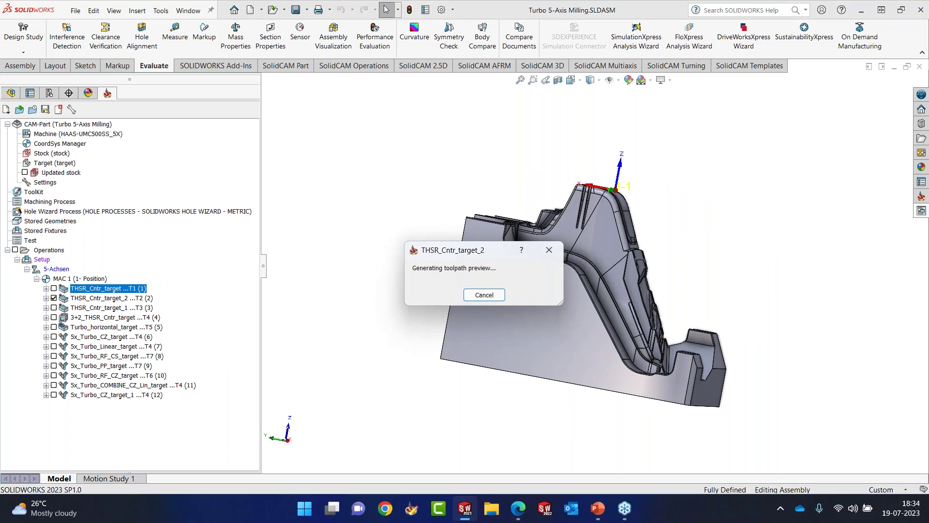
middle_click_drag(670, 211, 627, 238)
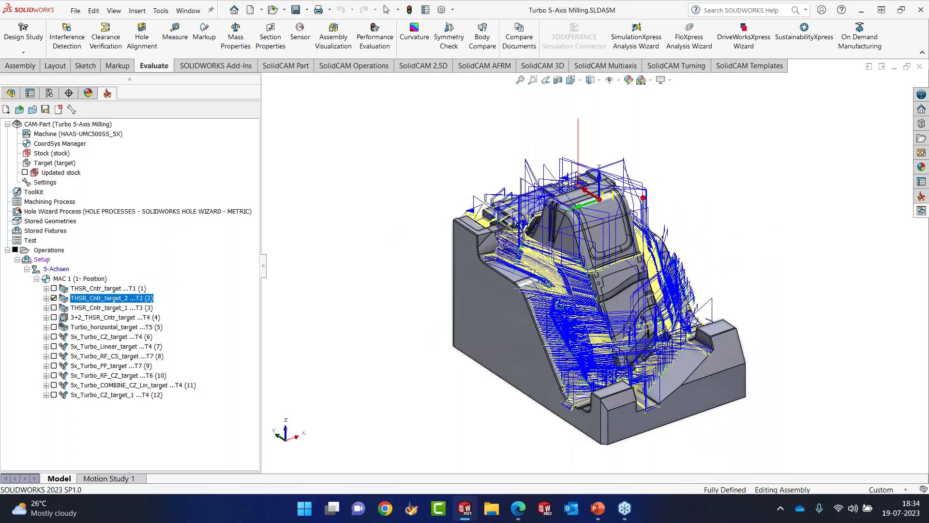
left_click(54, 298)
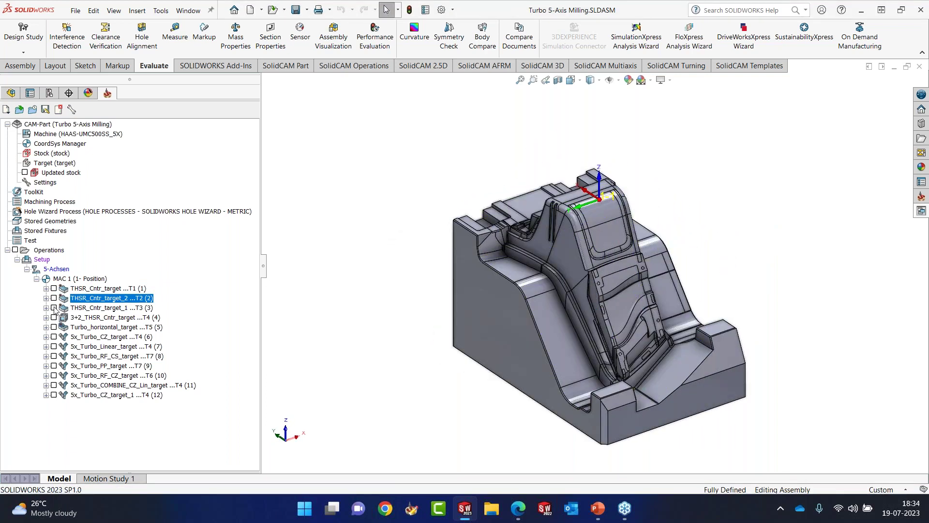
left_click(54, 307)
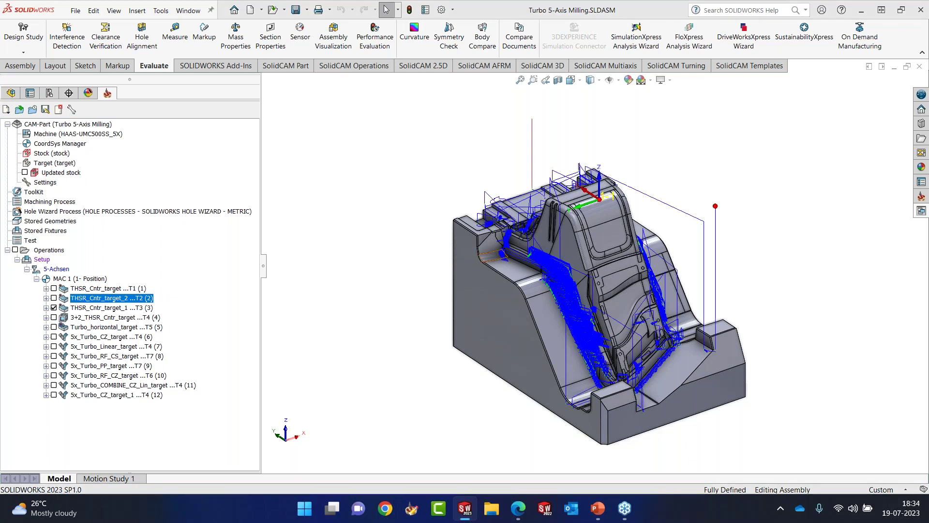
middle_click_drag(573, 249, 605, 253)
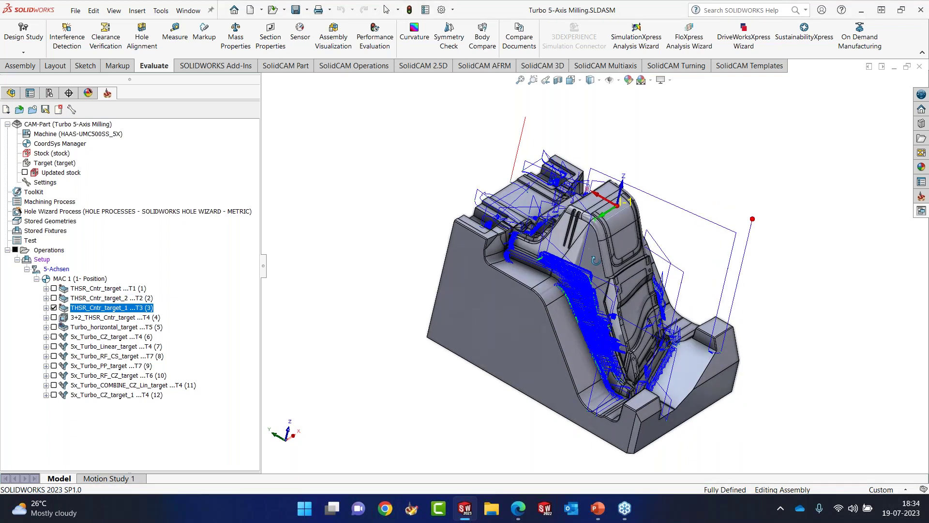
Review the tool and Dynamic Holder Checking settings of THSR_Cntr_target_1, close the operation and hide its tool path.
right_click(115, 307)
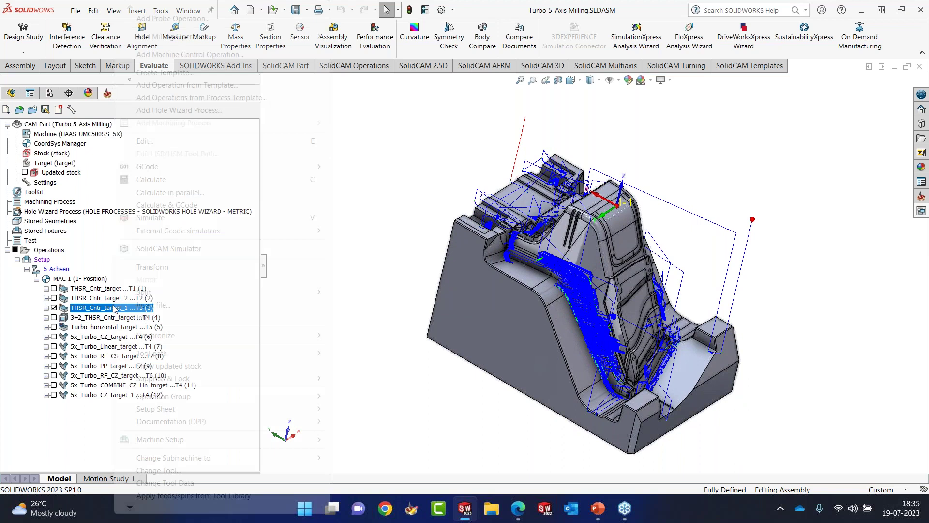
left_click(154, 141)
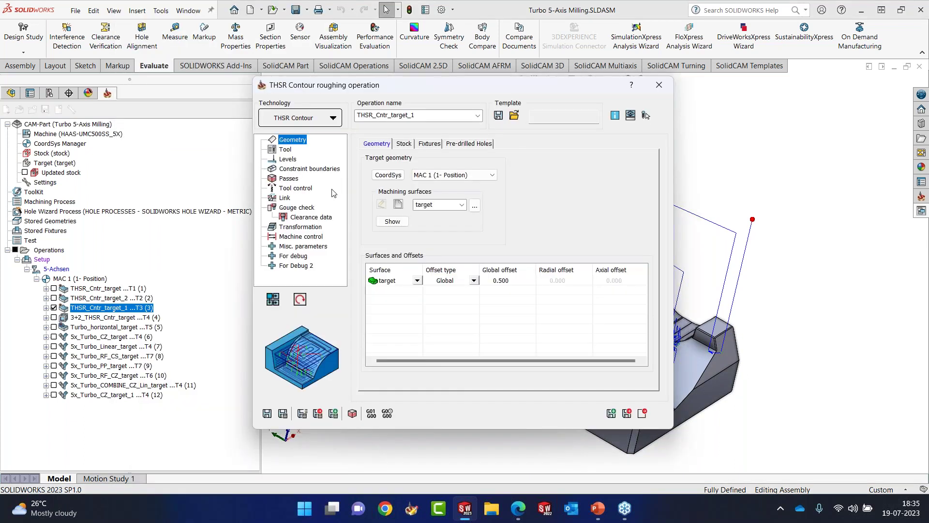
left_click(286, 149)
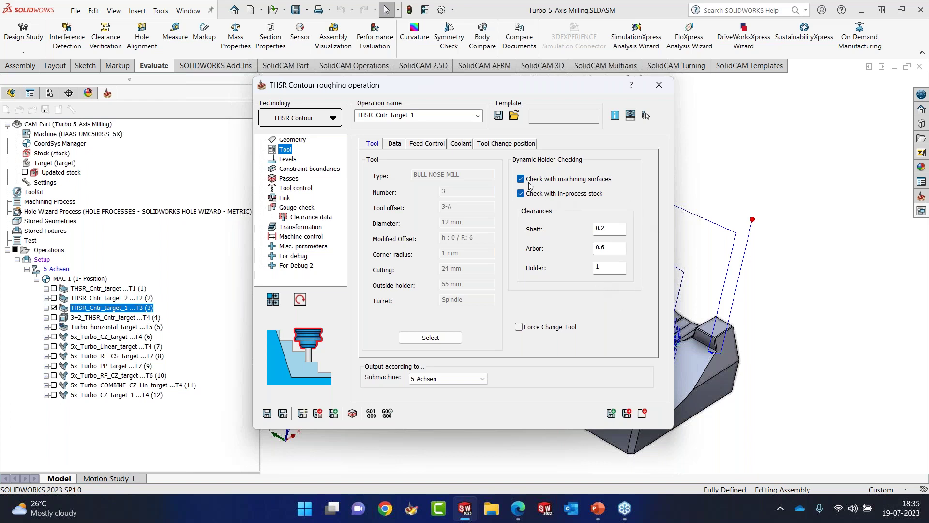
left_click(659, 85)
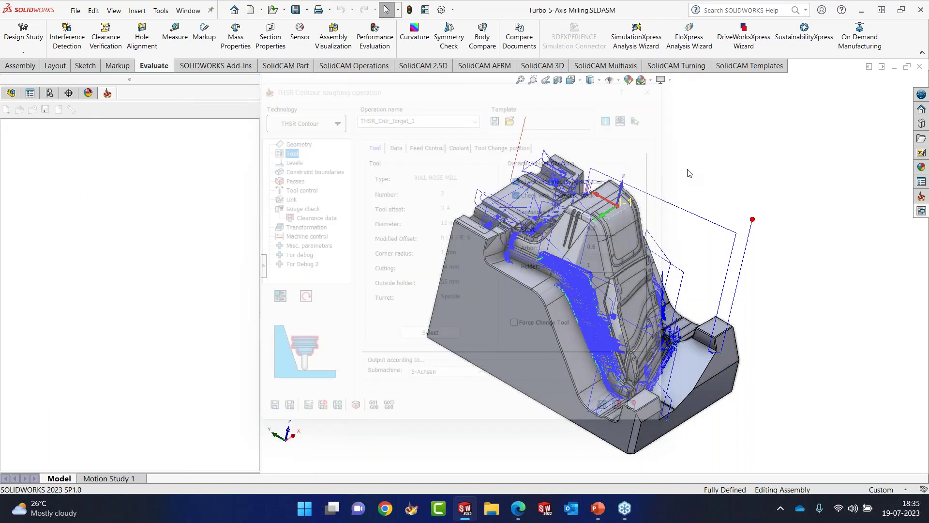
left_click(54, 307)
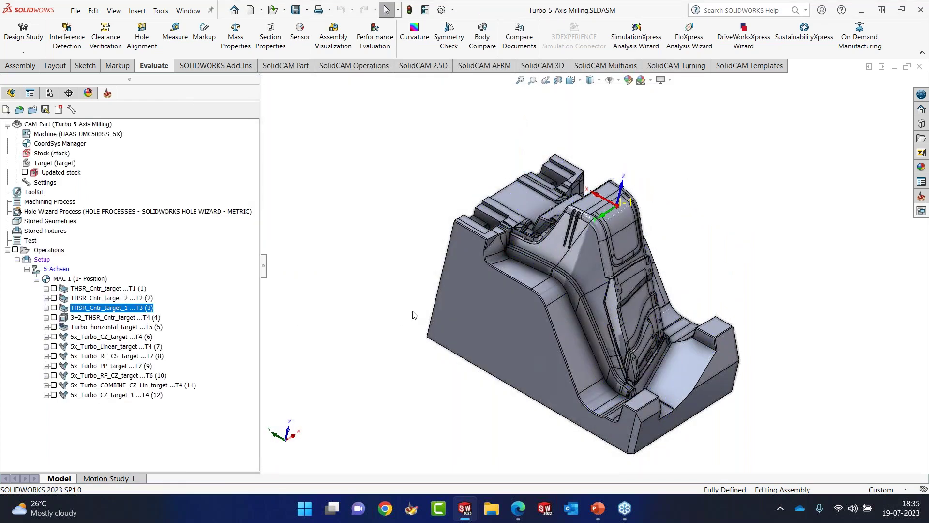
Examine the core's side walls and display the 3+2_THSR_Cntr_target tool path.
scroll(619, 321, "down", 1)
scroll(597, 306, "up", 3)
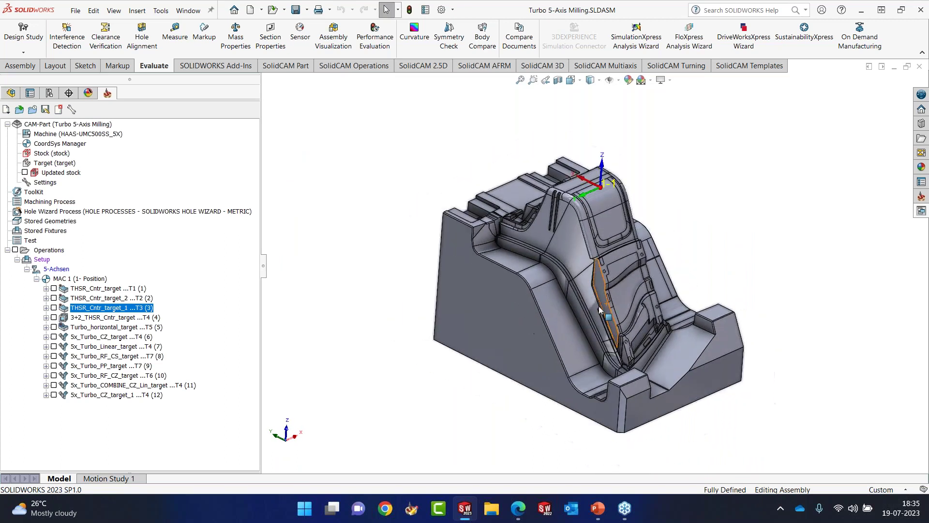
scroll(597, 307, "down", 1)
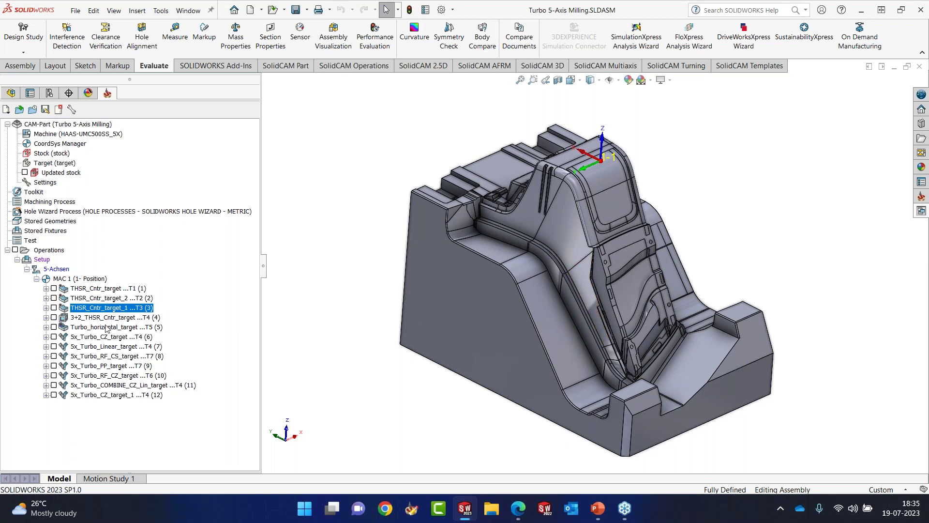
left_click(54, 317)
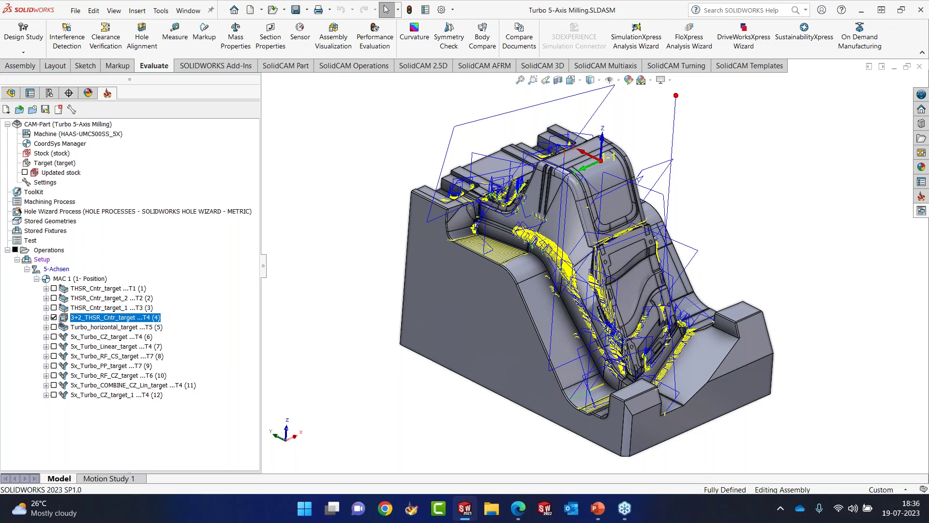
Simulate the 3+2_THSR_Cntr_target operation in SolidVerify, inspecting the remaining stock and playing the material removal.
right_click(117, 324)
left_click(148, 217)
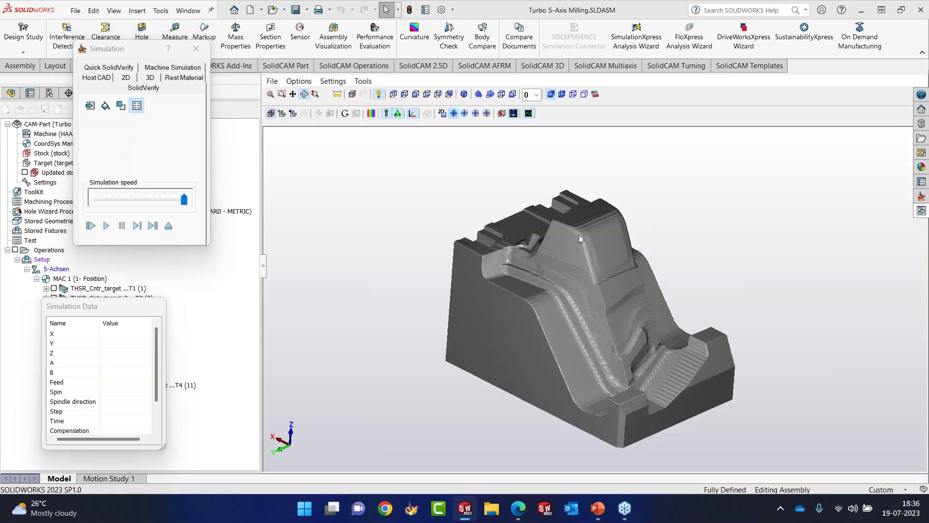
scroll(583, 327, "up", 2)
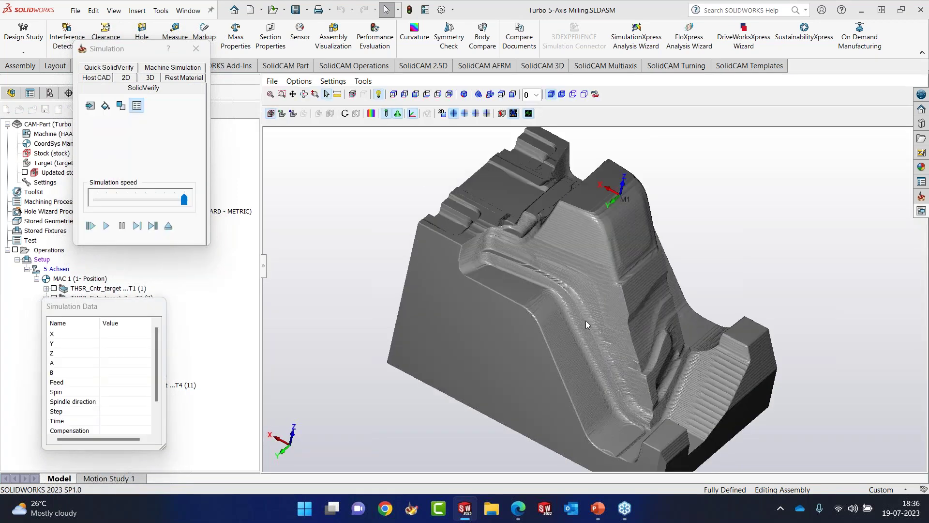
scroll(586, 320, "down", 2)
left_click(107, 226)
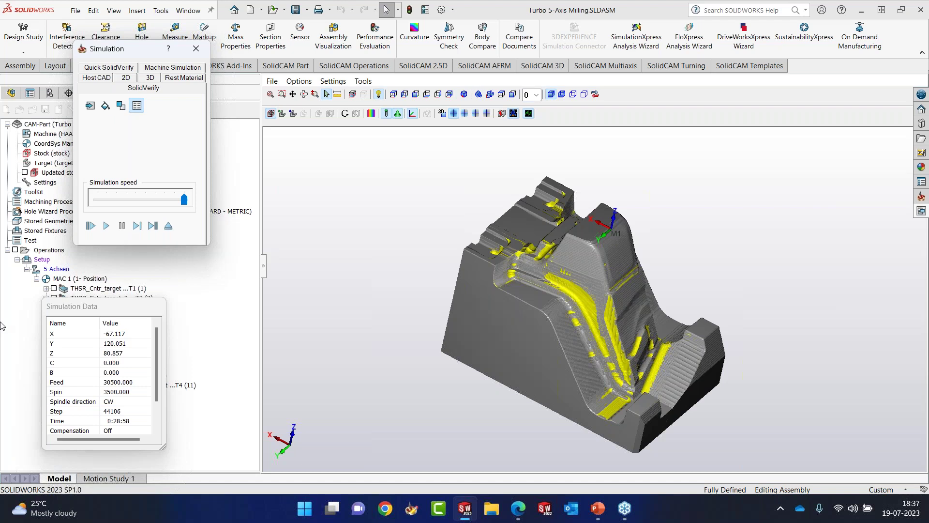
Close the simulation and hide the 3+2_THSR_Cntr_target tool path.
left_click(194, 52)
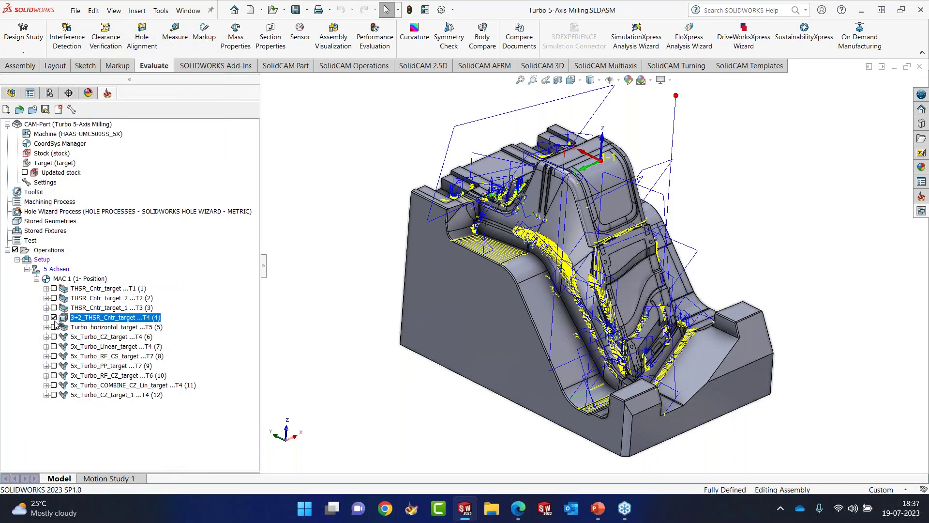
left_click(54, 308)
left_click(54, 309)
left_click(54, 317)
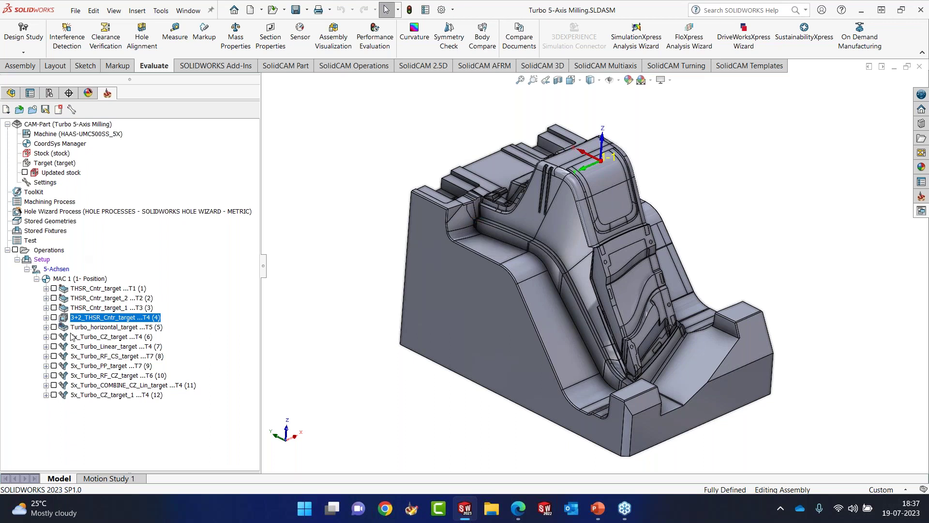
Open and close the 5x_Turbo_CZ_target_1 operation and locate Turbo 5-Axis Milling among the available milling operation types.
right_click(96, 395)
left_click(334, 141)
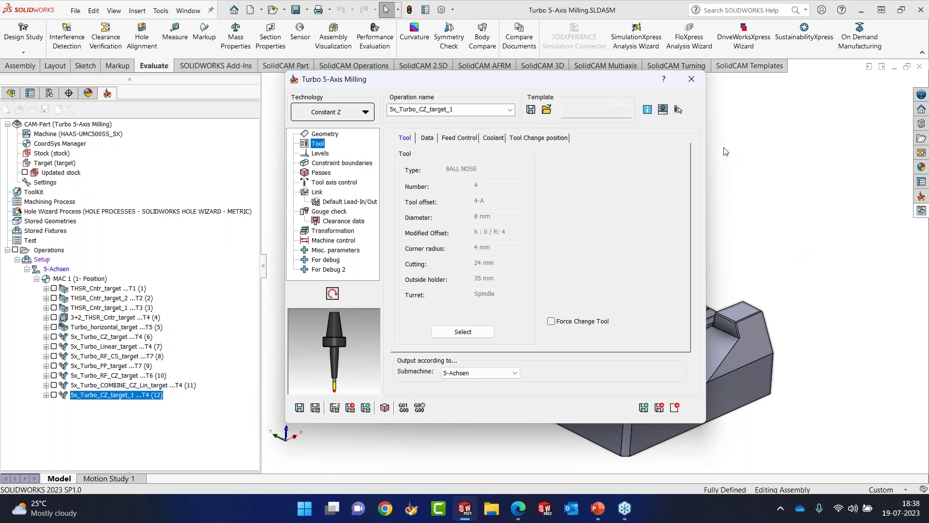
left_click(693, 85)
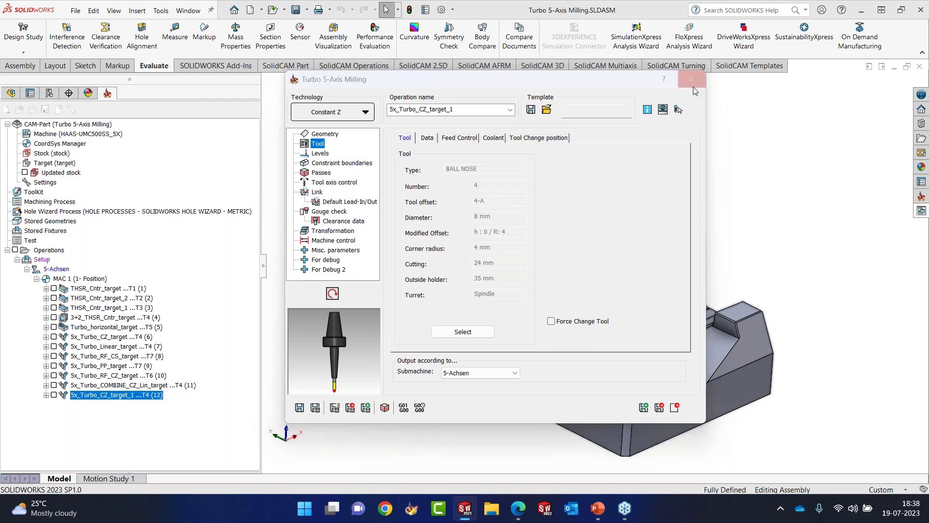
right_click(49, 249)
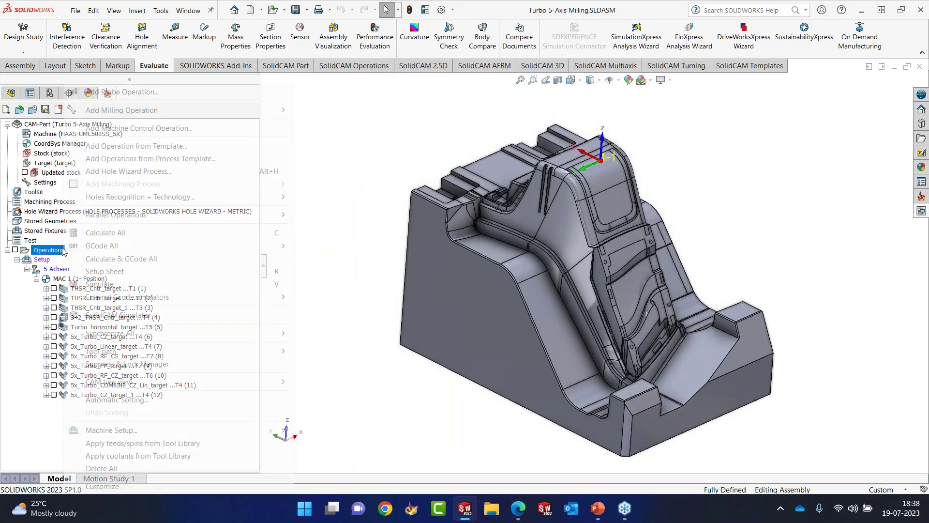
mouse_move(193, 109)
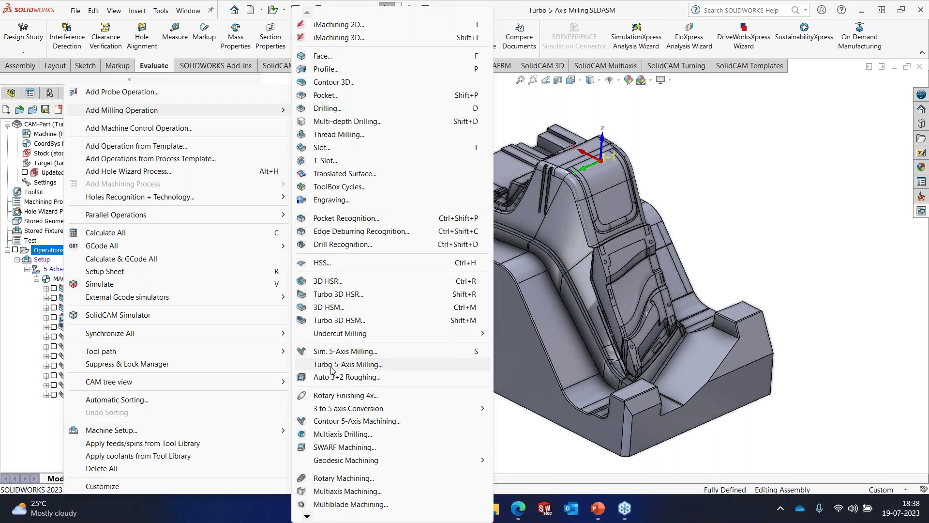
left_click(508, 416)
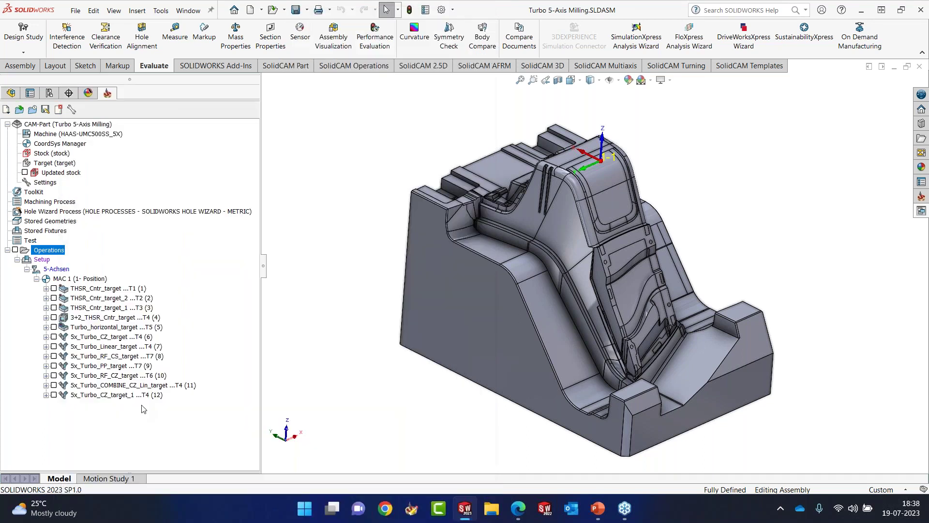
Reopen the 5x_Turbo_CZ_target_1 operation and review its available technologies, including the Combine Constant Z with options.
right_click(117, 394)
left_click(158, 141)
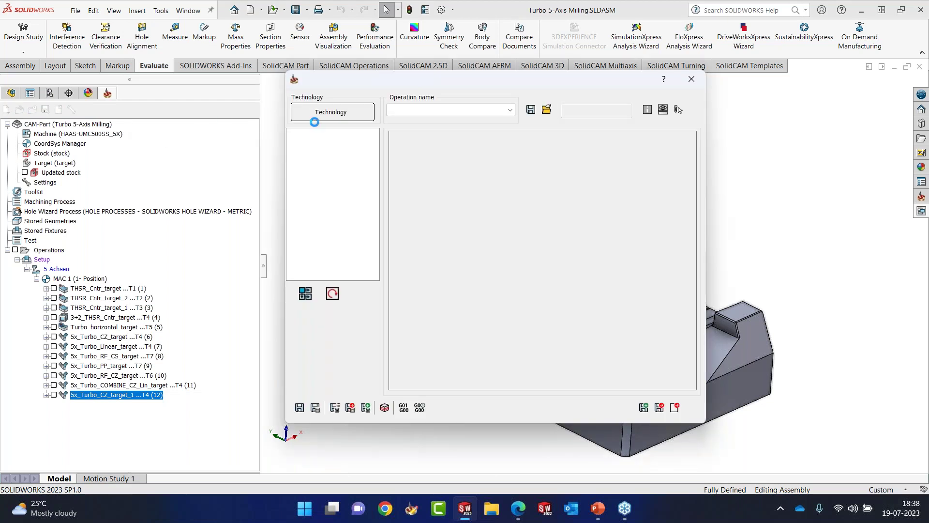
left_click(351, 112)
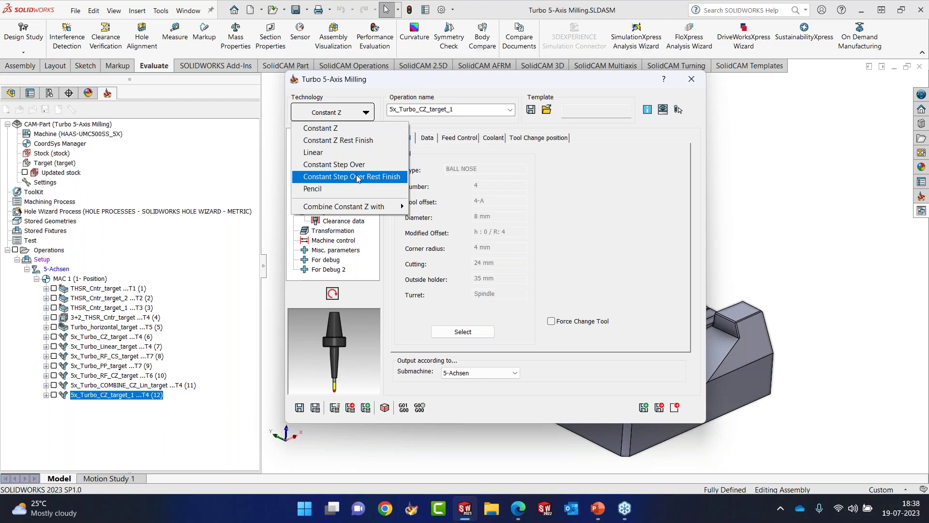
mouse_move(342, 206)
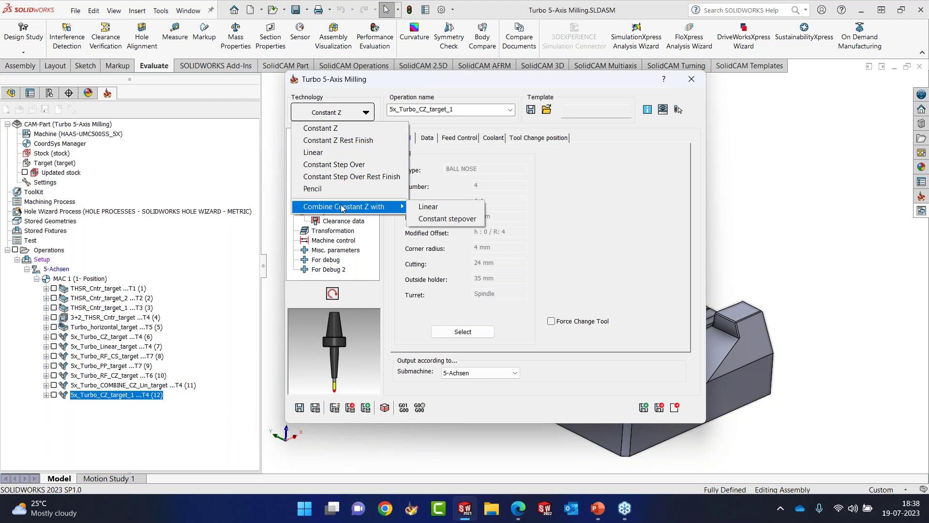
left_click(596, 210)
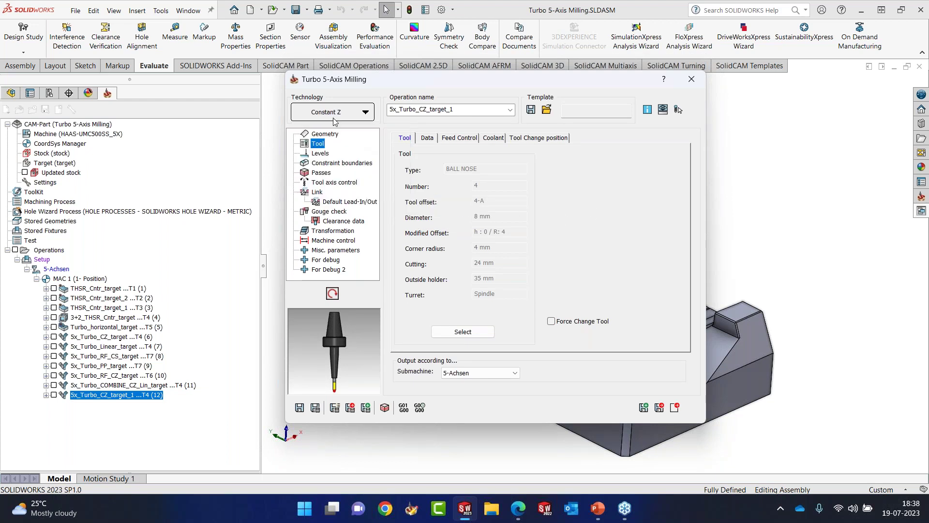
Set the step down of 5x_Turbo_CZ_target_1 to 0.5 and enable Detect flat areas in its passes settings.
left_click(323, 153)
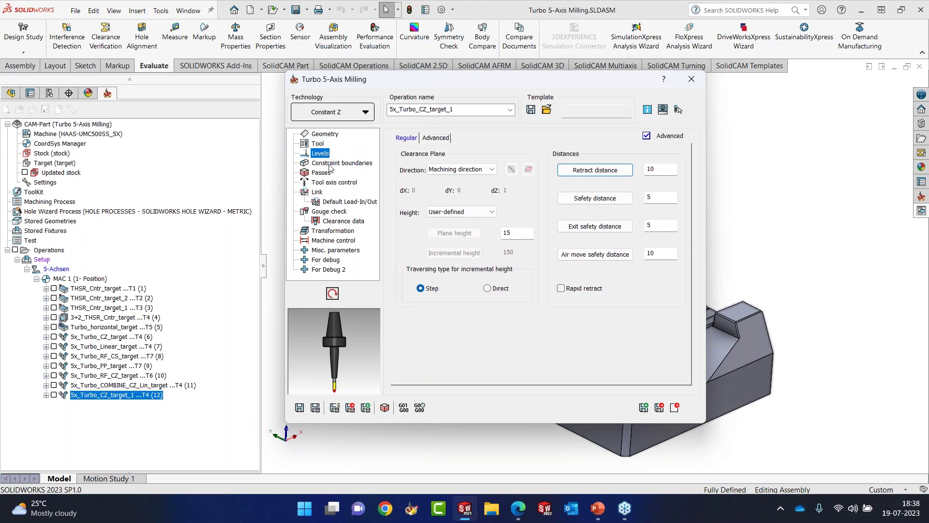
left_click(330, 164)
left_click(322, 173)
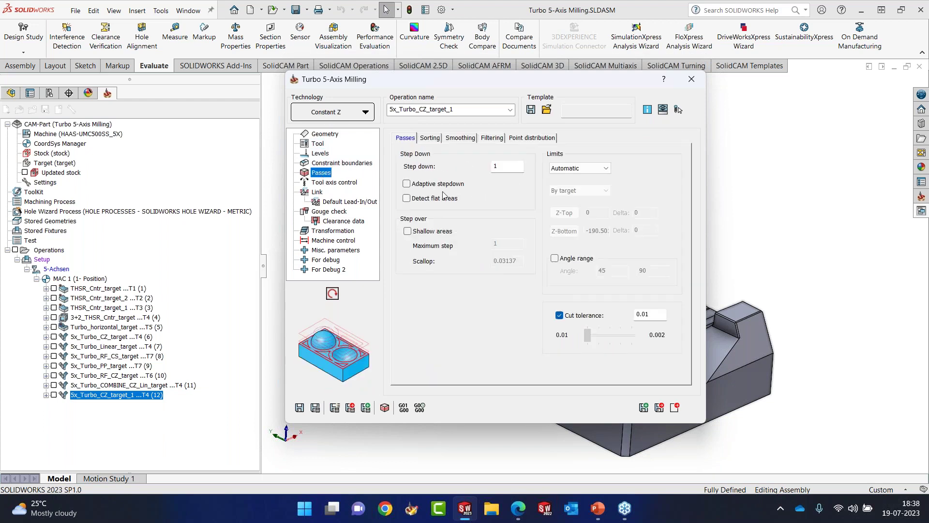
double_click(502, 165)
type("0.5")
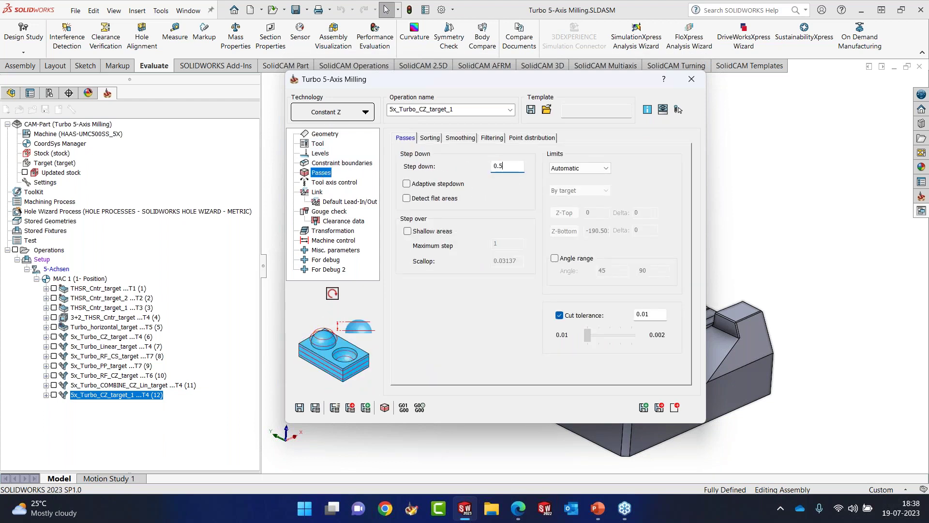
left_click(430, 199)
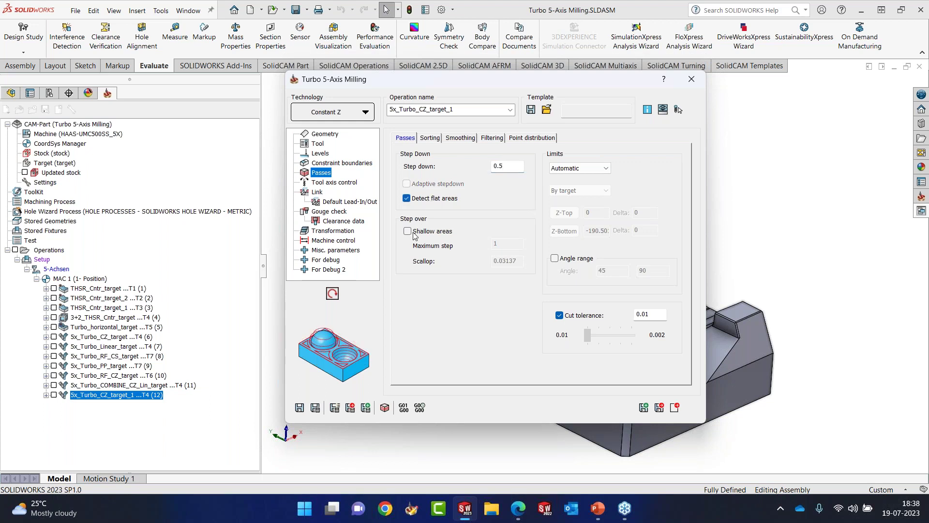
Review the Gouge check settings of the operation, save it and close it.
left_click(325, 213)
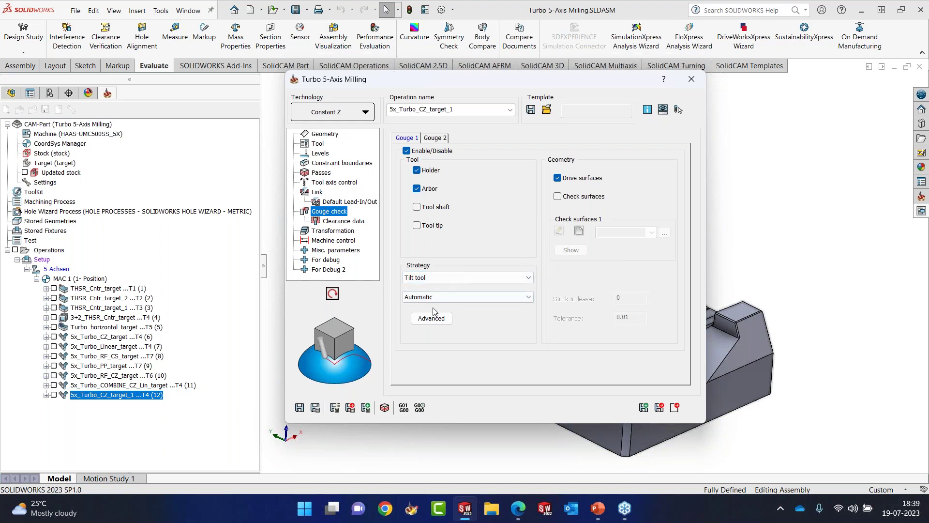
left_click(300, 408)
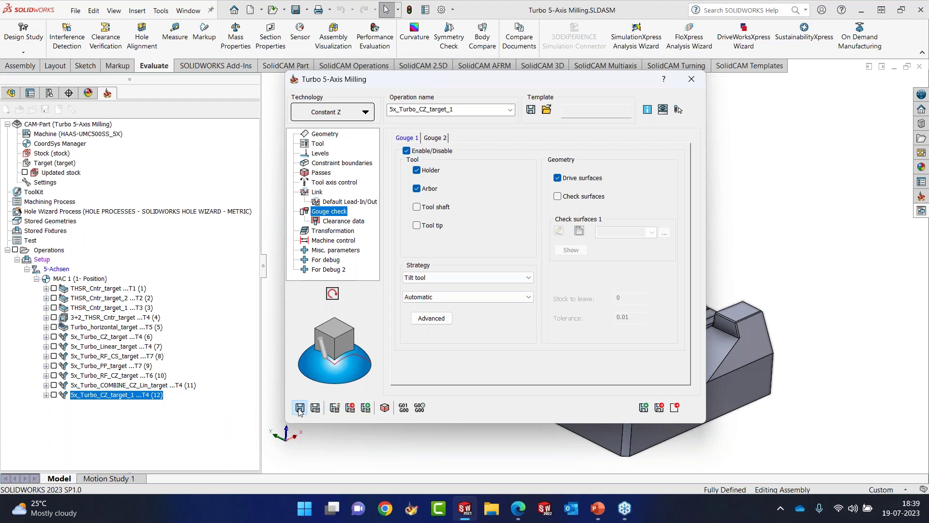
left_click(692, 80)
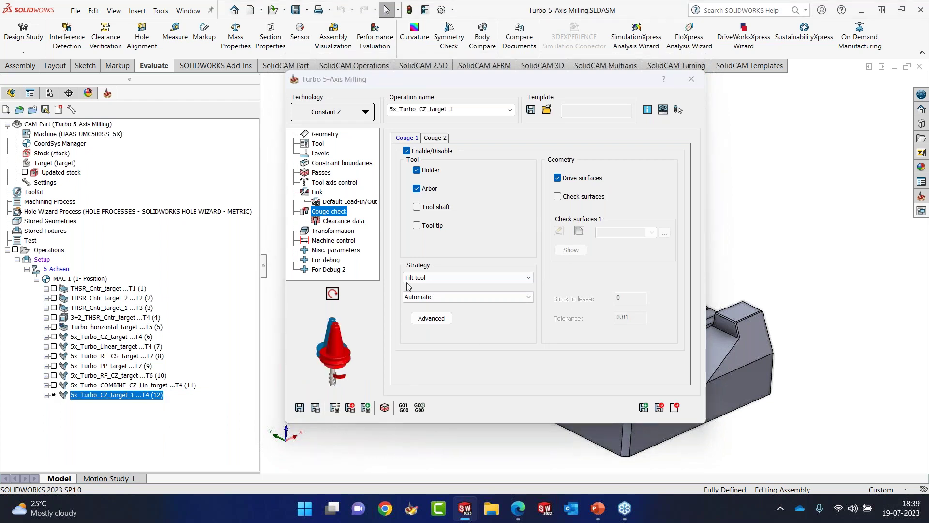
Calculate the 5x_Turbo_CZ_target_1 tool path and dismiss the message log.
right_click(140, 395)
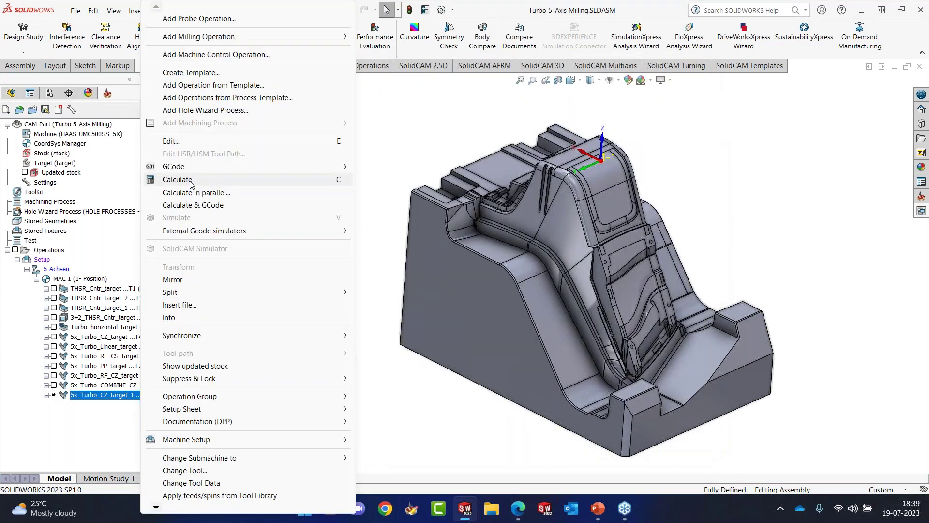
left_click(192, 183)
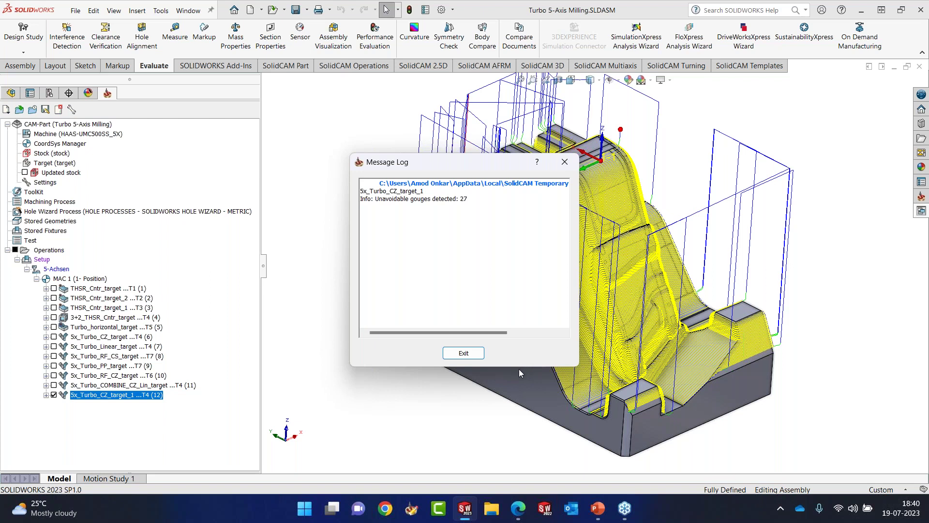
left_click(464, 353)
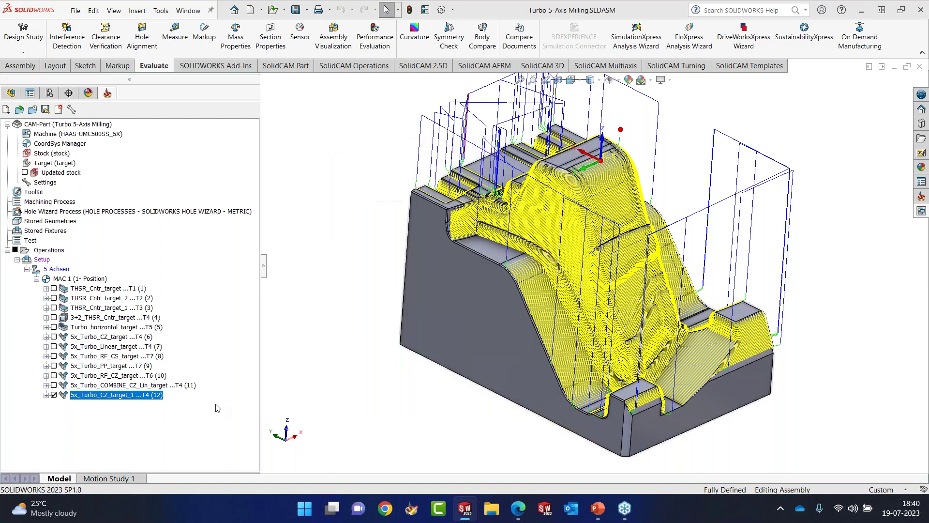
Launch Machine Simulation for 5x_Turbo_CZ_target_1, continuing past the updated stock error and the machine limits prompt.
right_click(130, 400)
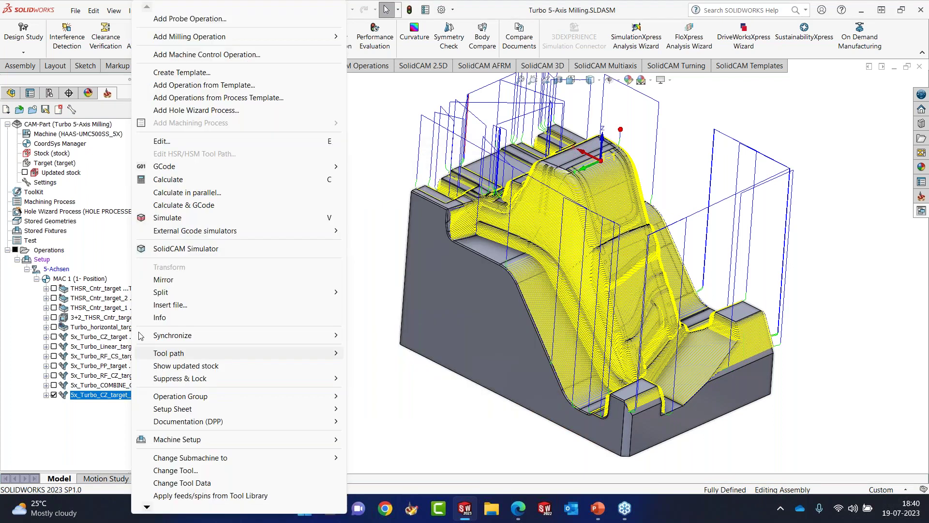
left_click(168, 219)
left_click(166, 79)
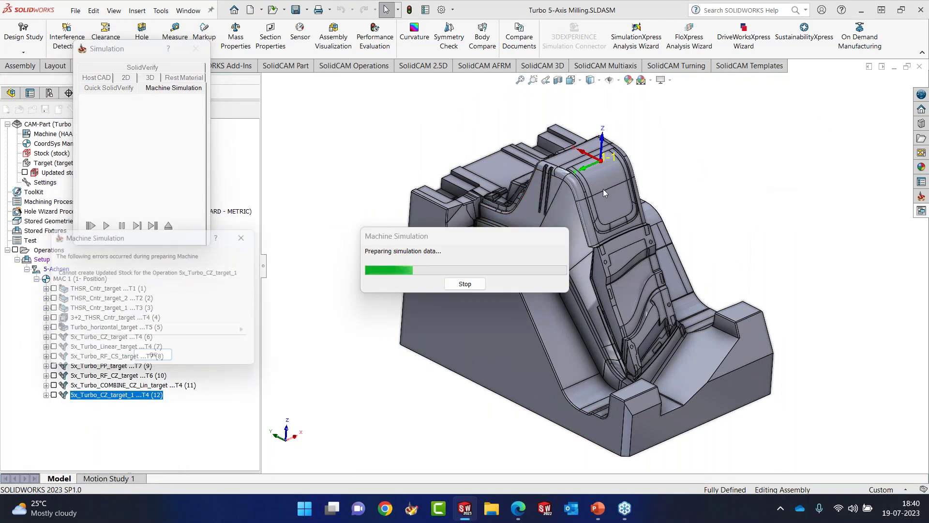
left_click(163, 363)
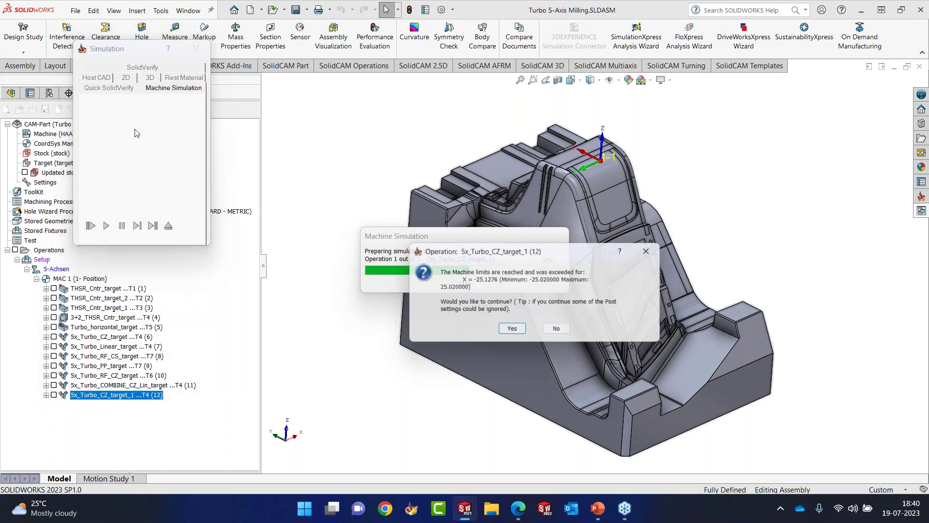
left_click(512, 332)
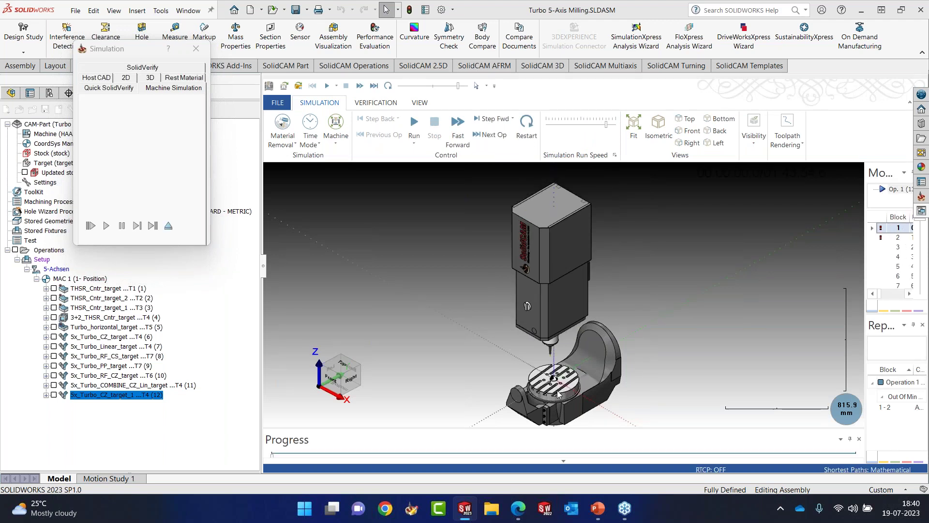
Show the workpiece in the machine simulation and examine it close up on the rotary table.
left_click(754, 135)
left_click(830, 195)
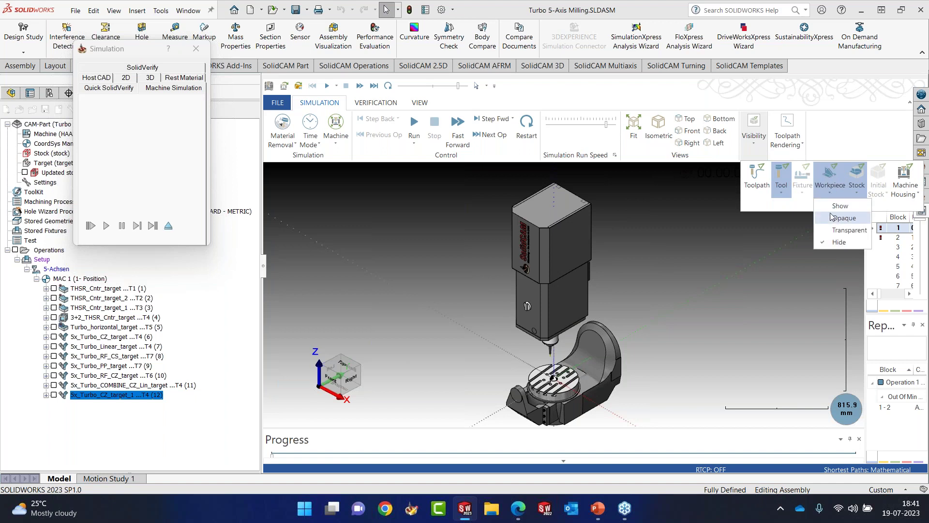
left_click(835, 209)
scroll(555, 392, "up", 5)
scroll(555, 392, "up", 4)
middle_click_drag(567, 330, 422, 332)
Run the machine simulation at varying speeds to watch the 5-axis tilting motion, and pause it.
left_click(413, 139)
left_click(414, 139)
left_click_drag(605, 127, 584, 125)
left_click(415, 125)
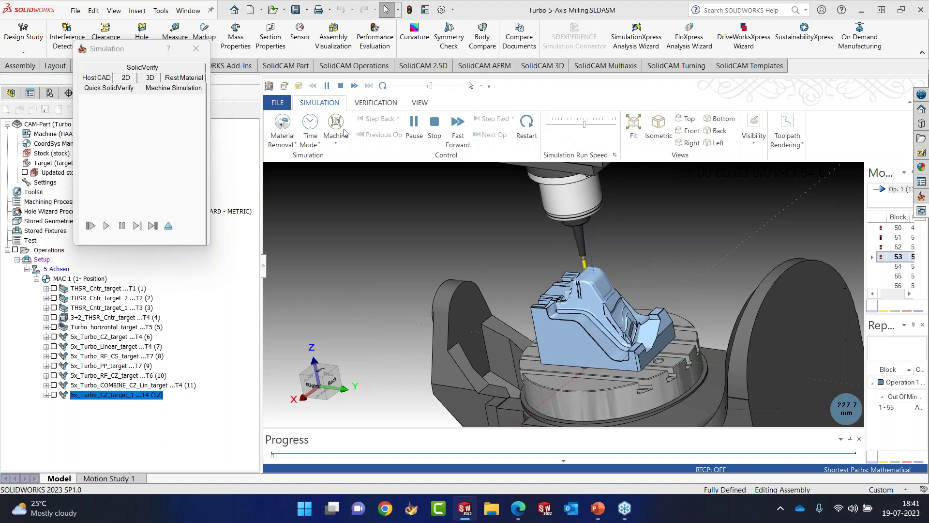
left_click(590, 125)
left_click_drag(590, 125, 601, 125)
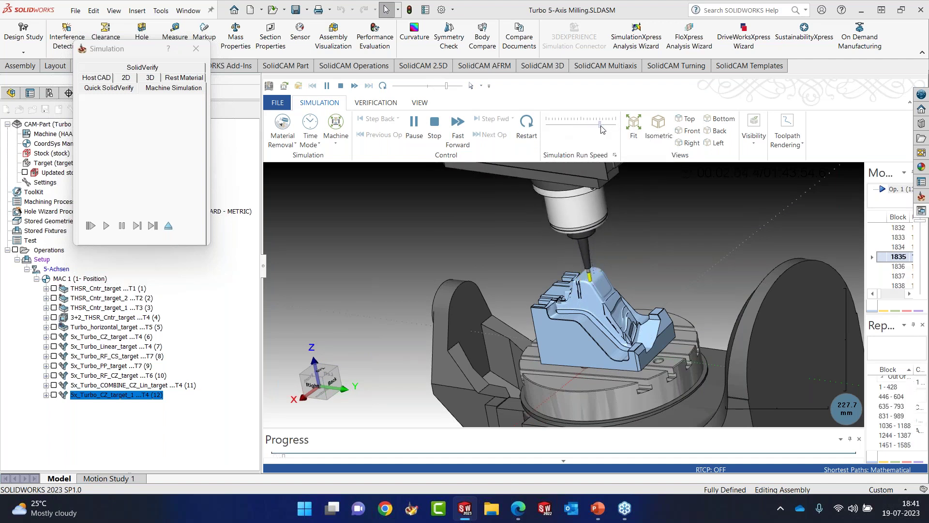
left_click_drag(602, 126, 606, 127)
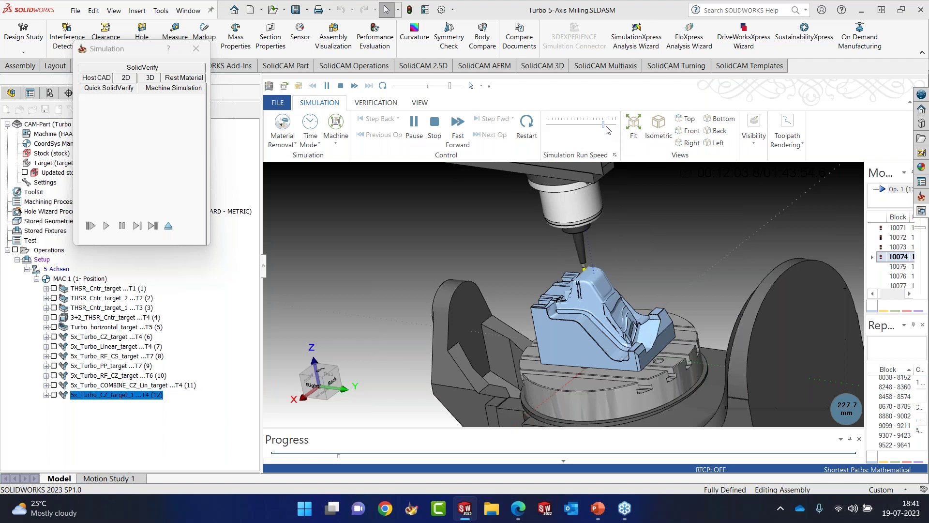
left_click_drag(606, 129, 591, 134)
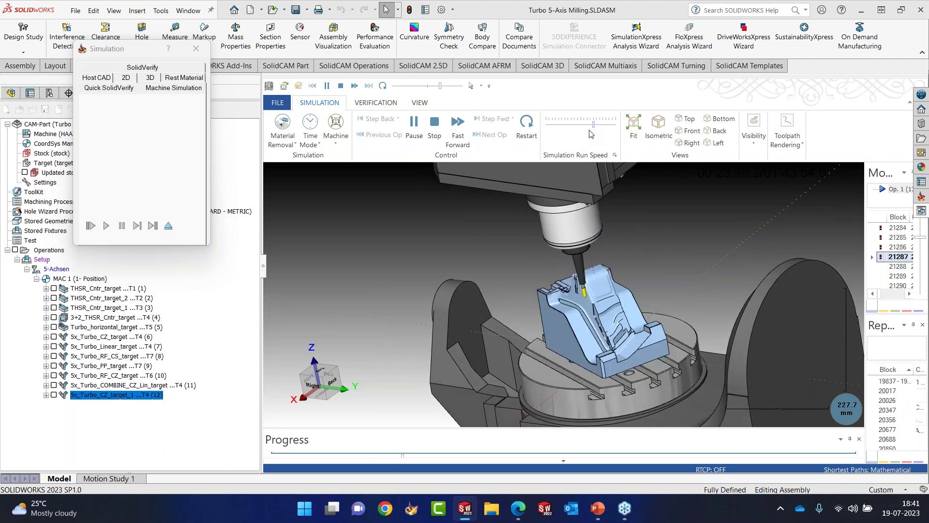
left_click(414, 124)
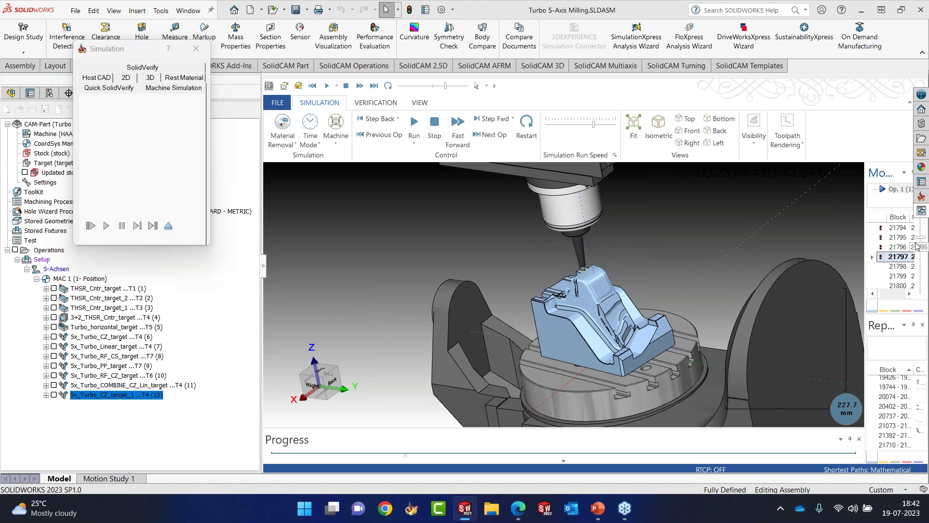
Play the simulation from around block 59904 at a slower speed, inspect the tool tilt on the core, and exit the simulation.
left_click_drag(922, 240, 916, 271)
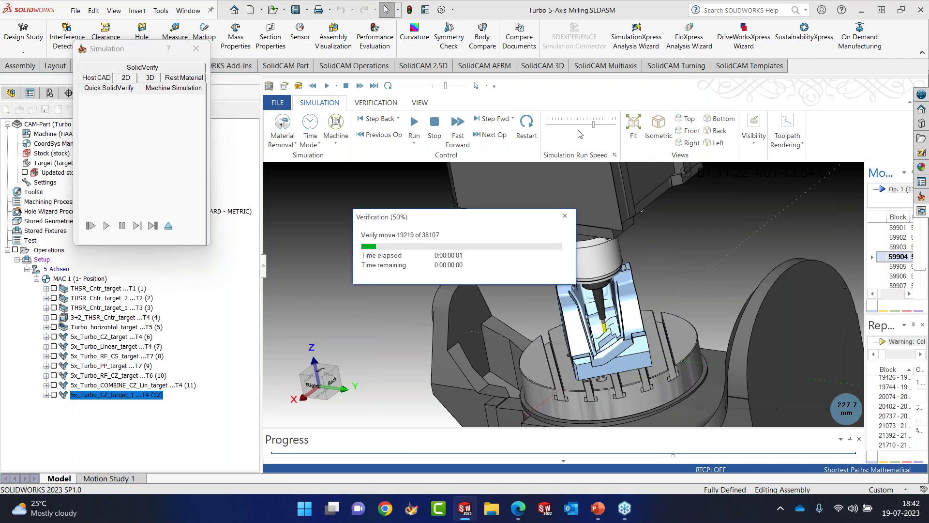
left_click_drag(575, 127, 581, 127)
left_click(424, 137)
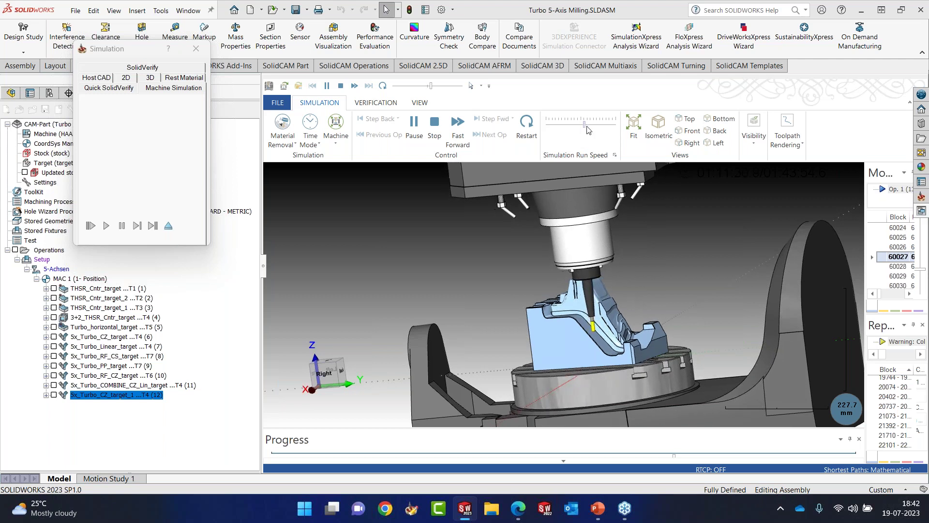
left_click_drag(580, 126, 588, 126)
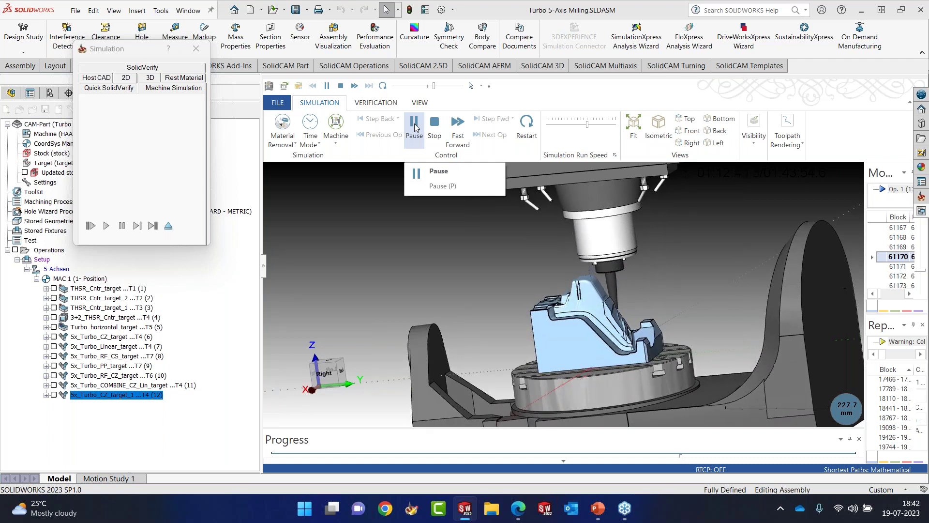
left_click(414, 127)
middle_click_drag(642, 266, 662, 309)
scroll(667, 310, "down", 5)
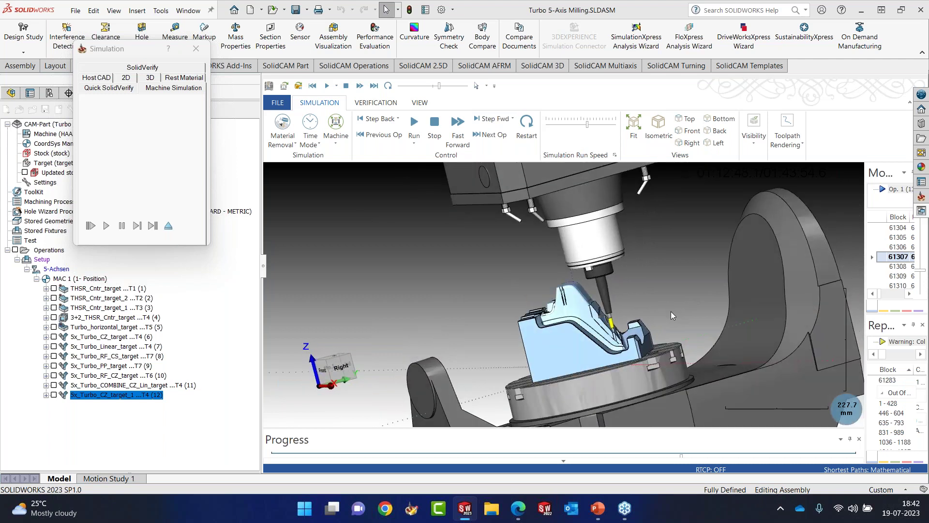
left_click(168, 225)
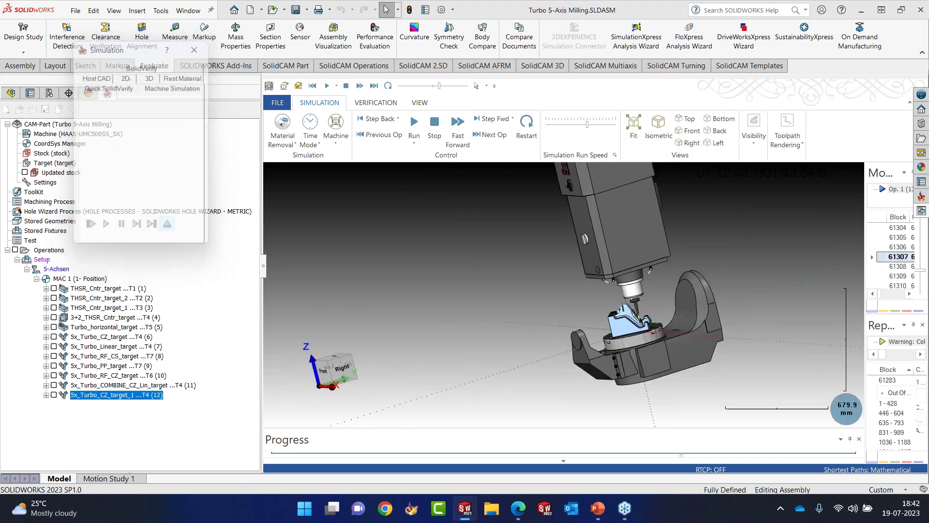